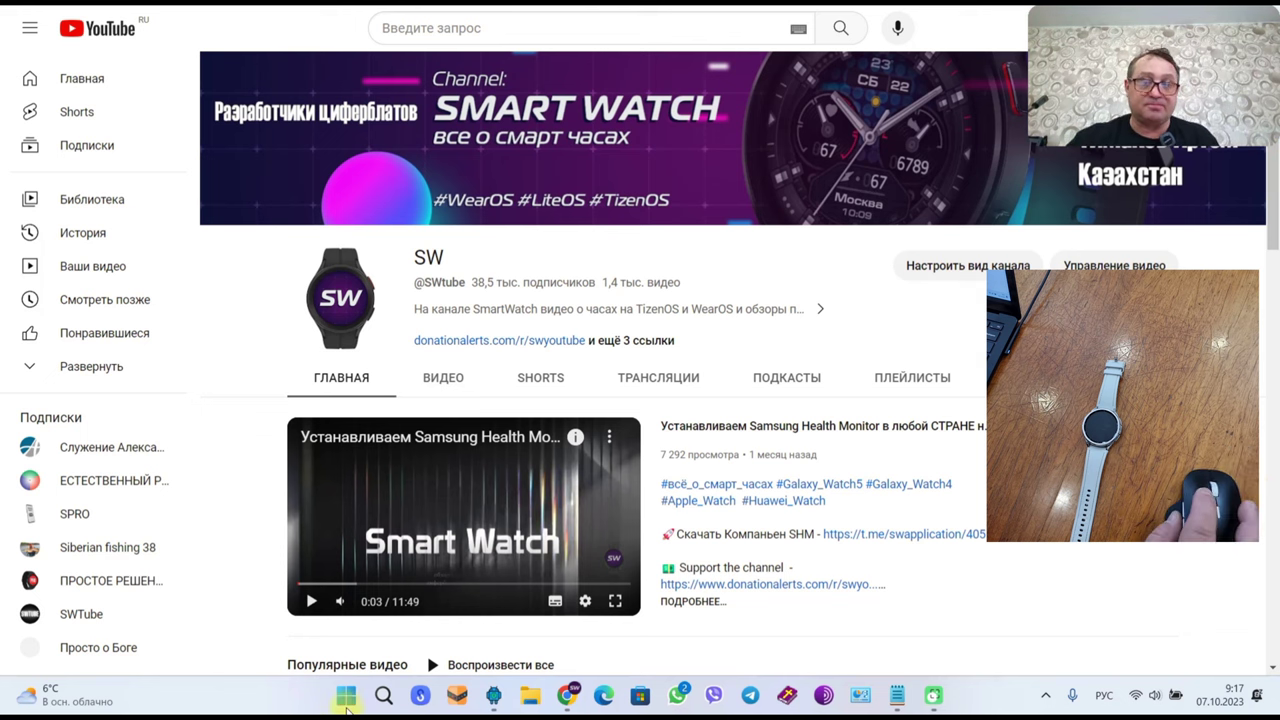
Switch to ADB AppControl, minimize all other windows and reposition its window on the desktop.
left_click(493, 695)
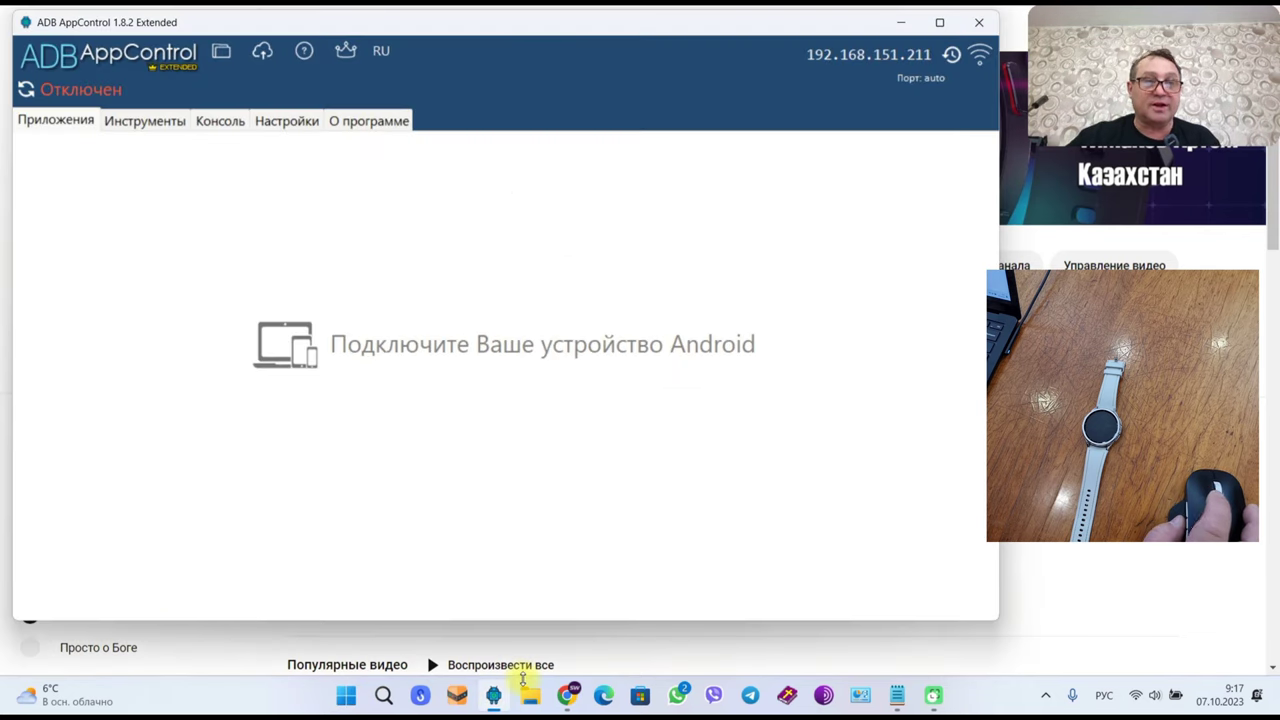
left_click_drag(657, 29, 709, 34)
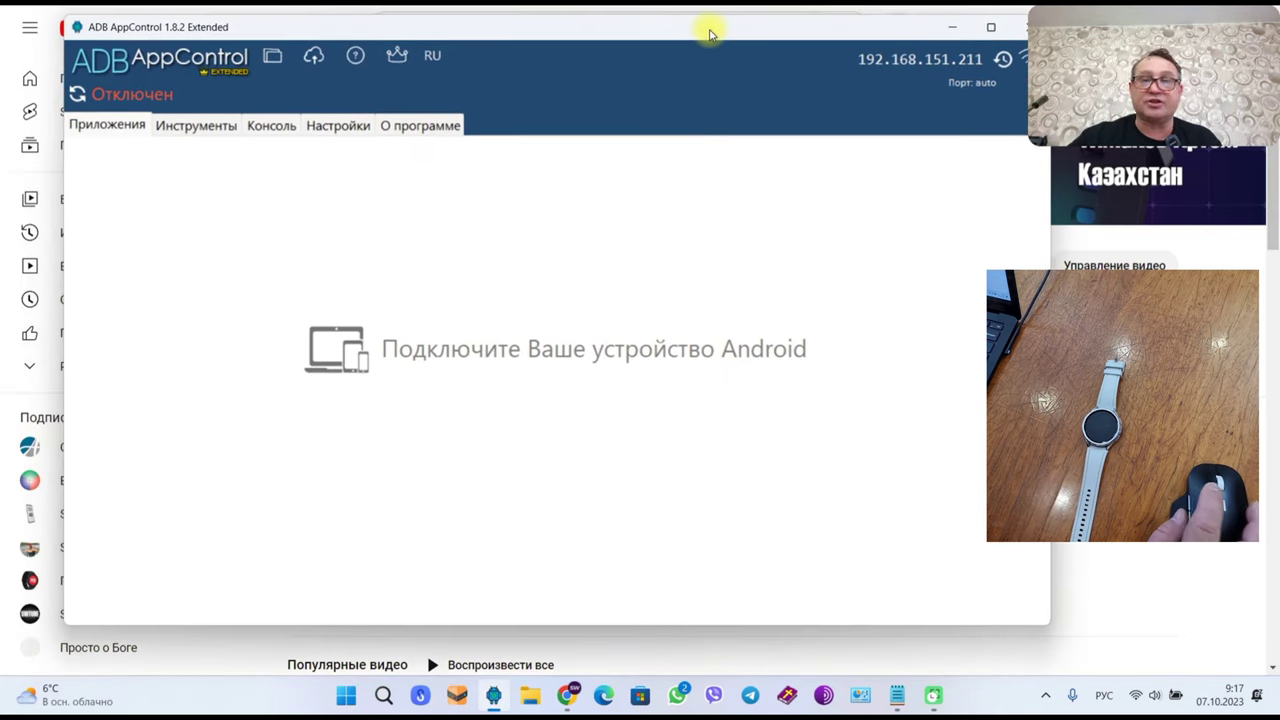
key("super+Home")
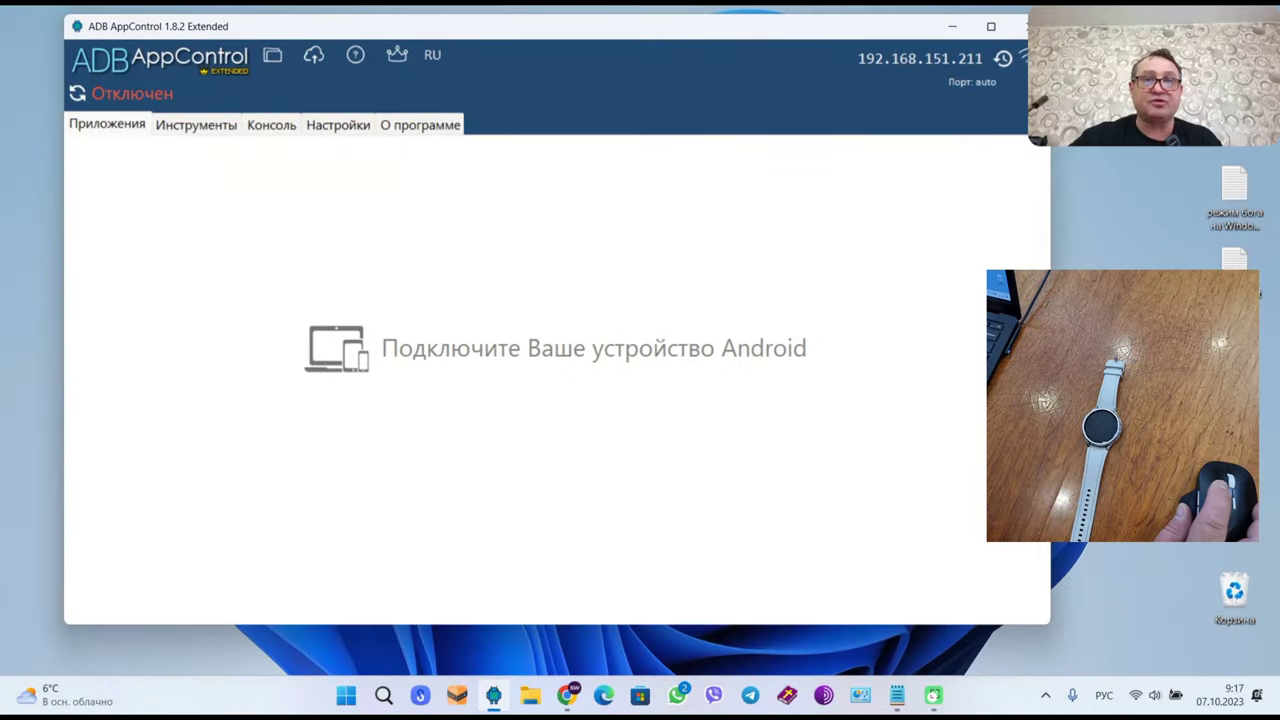
left_click_drag(591, 36, 532, 44)
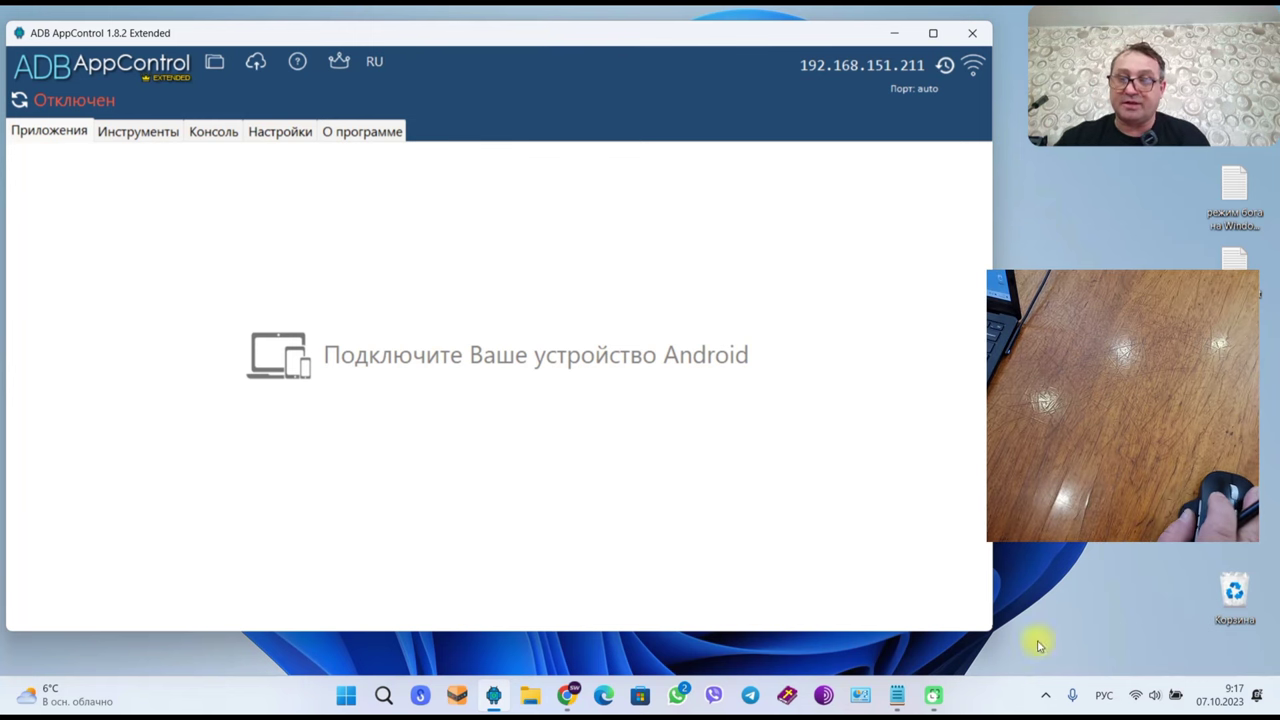
Check the computer's network quick settings and close them again.
left_click(1143, 696)
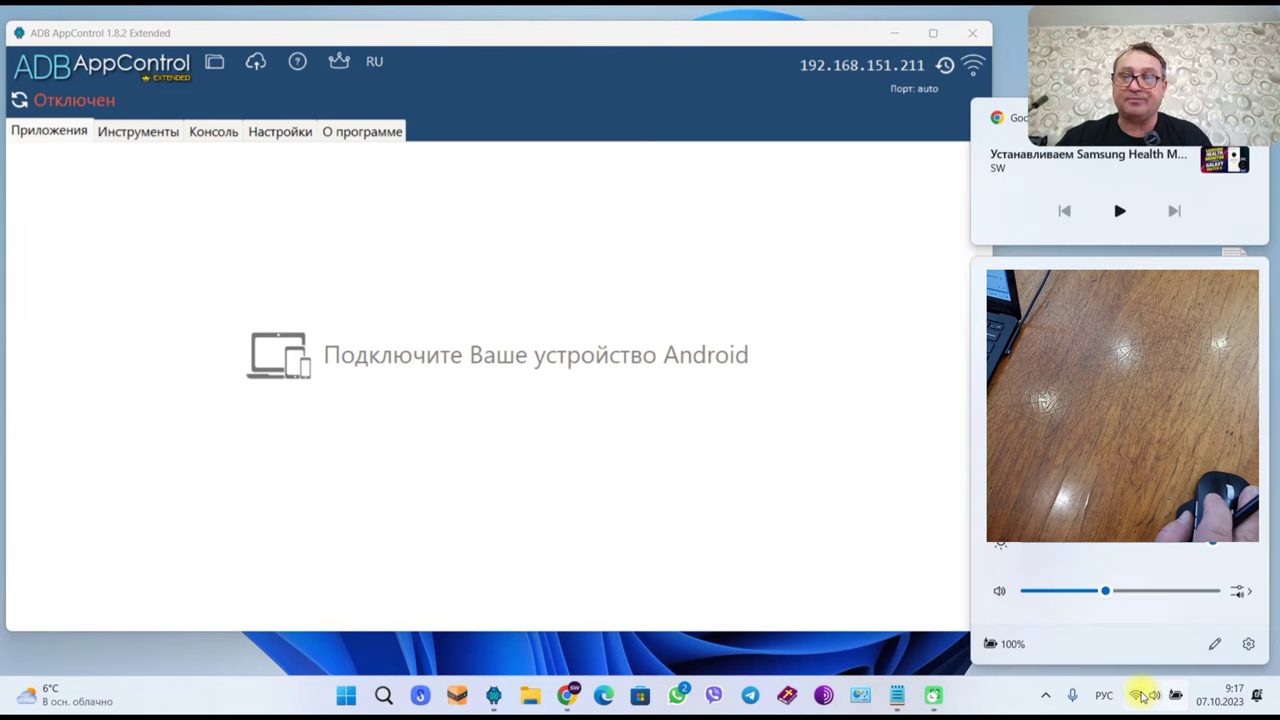
left_click(1143, 696)
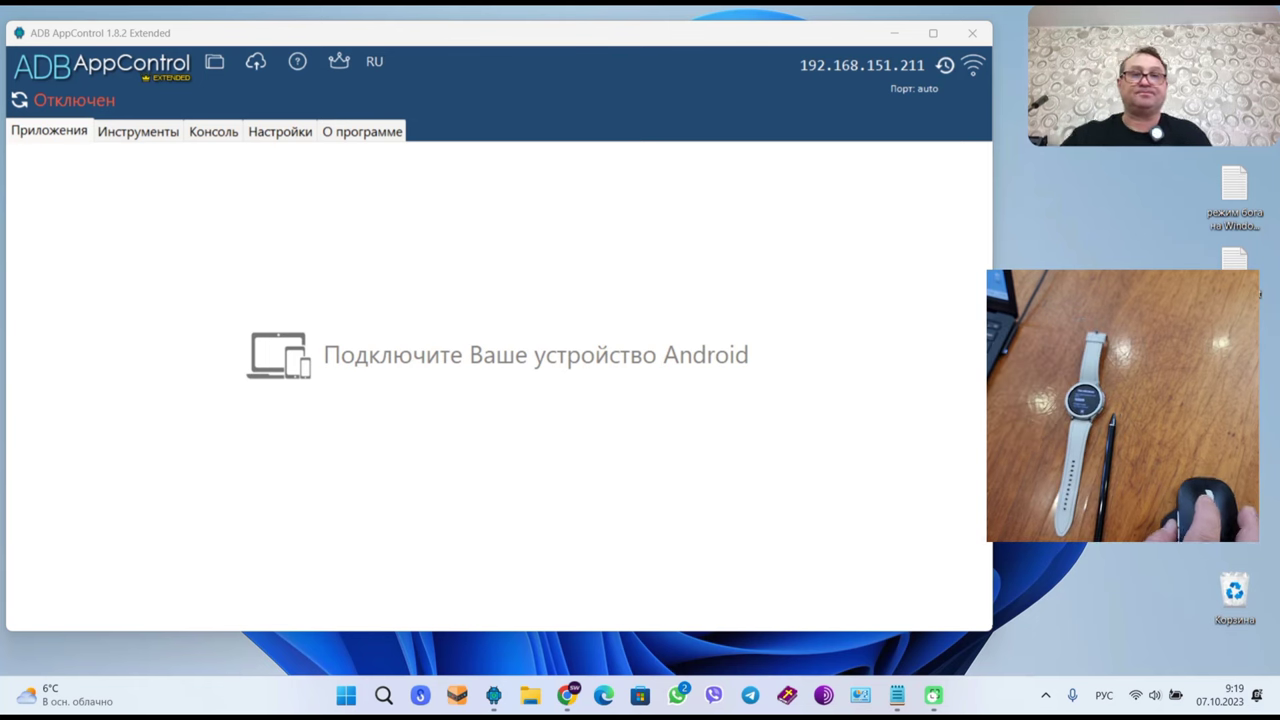
Open the ADB console in ADB AppControl.
left_click_drag(617, 29, 627, 43)
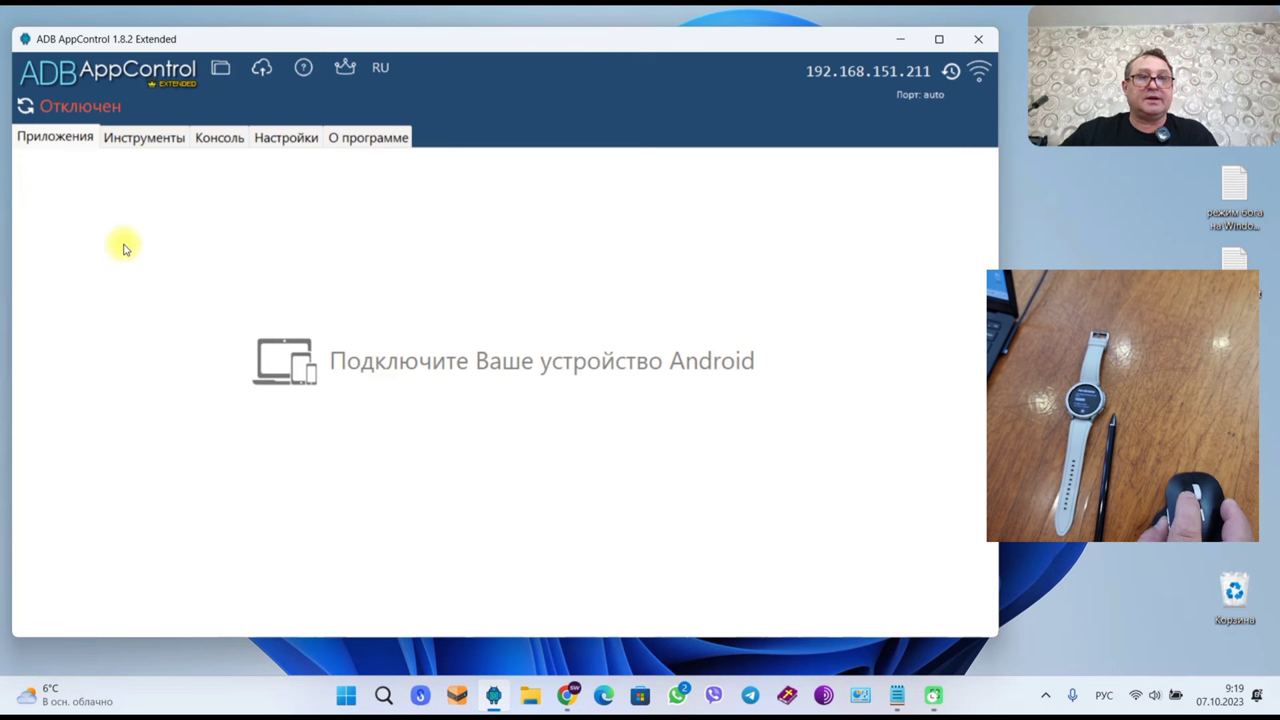
left_click(226, 141)
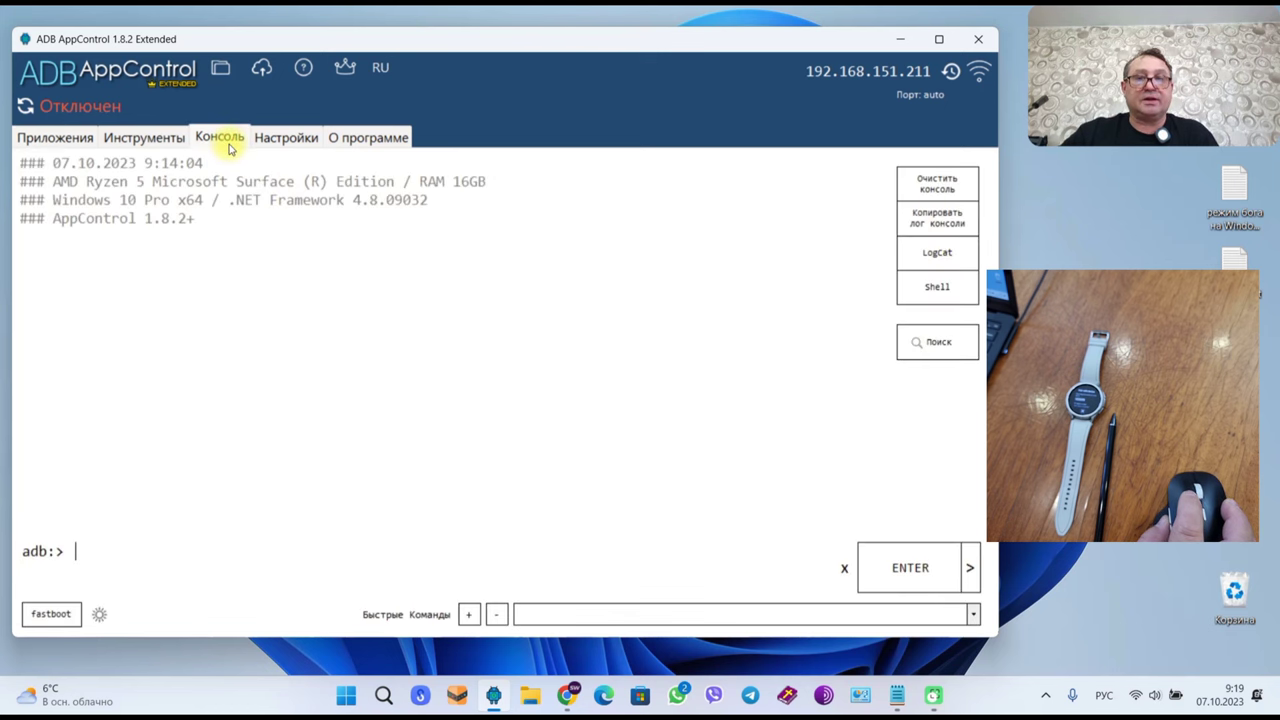
left_click(905, 280)
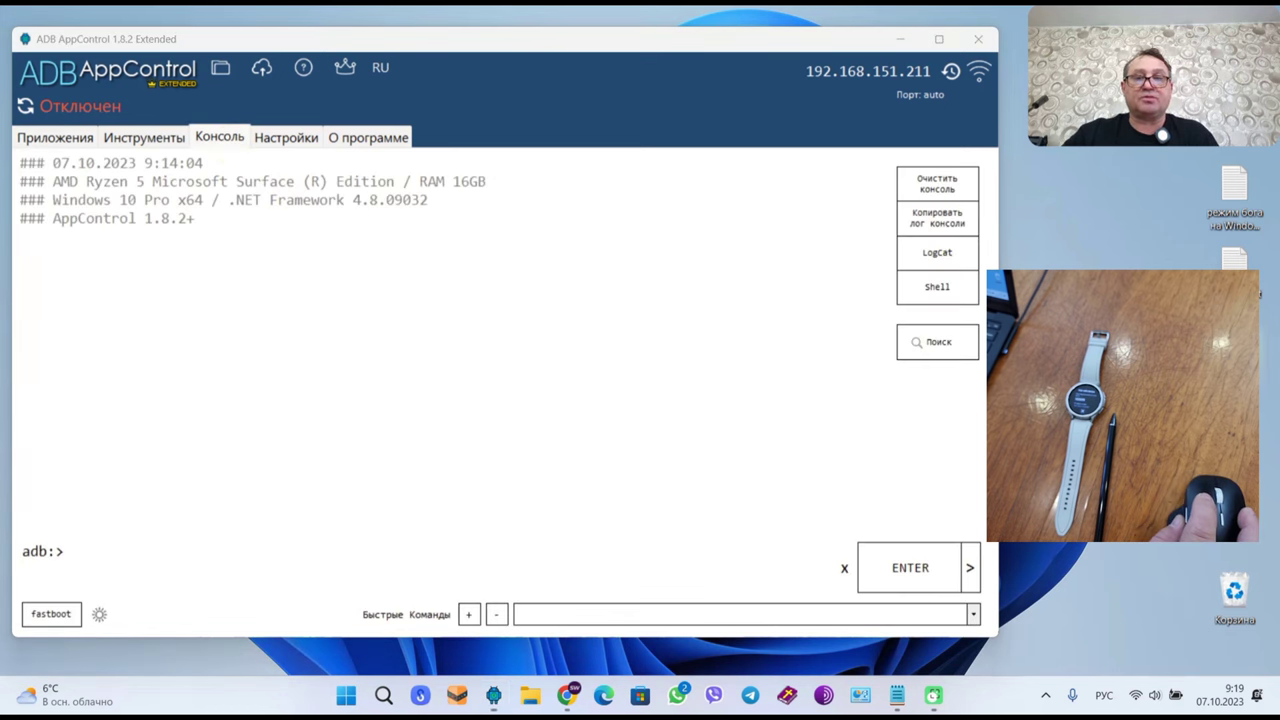
Switch to Notepad and review the two watch IP addresses noted in IP.txt.
left_click(897, 695)
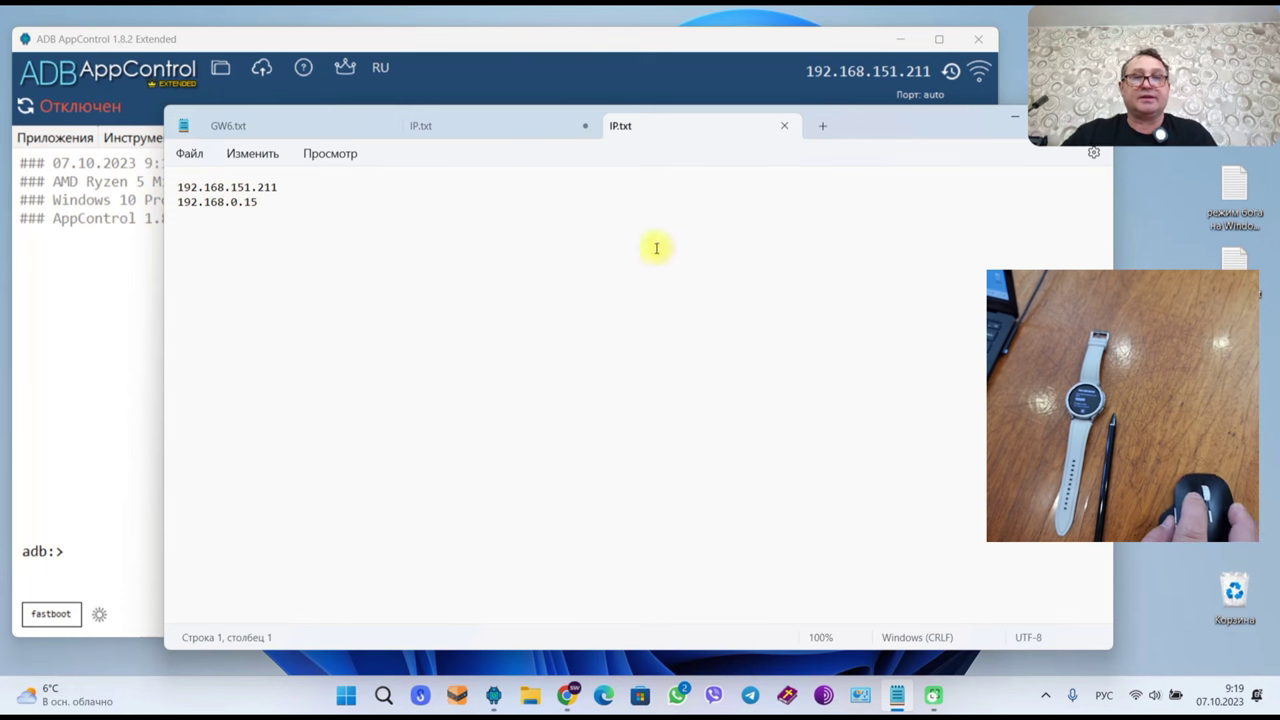
triple_click(182, 188)
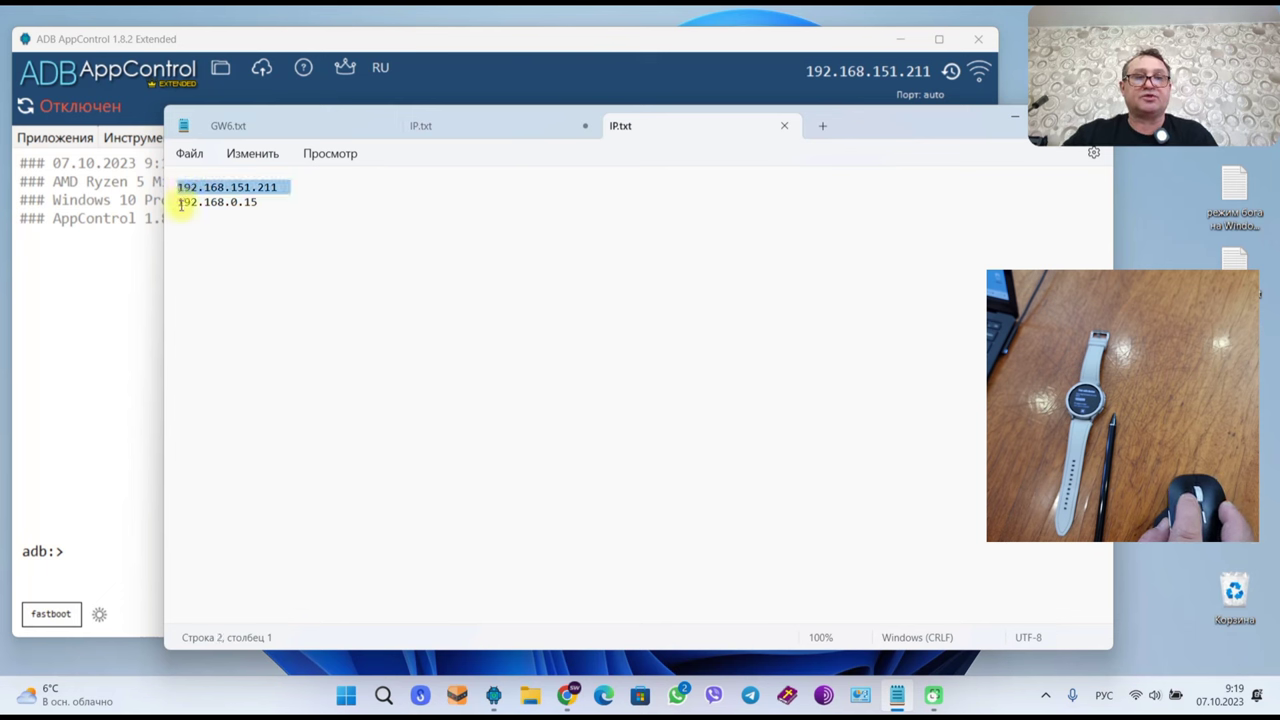
triple_click(182, 202)
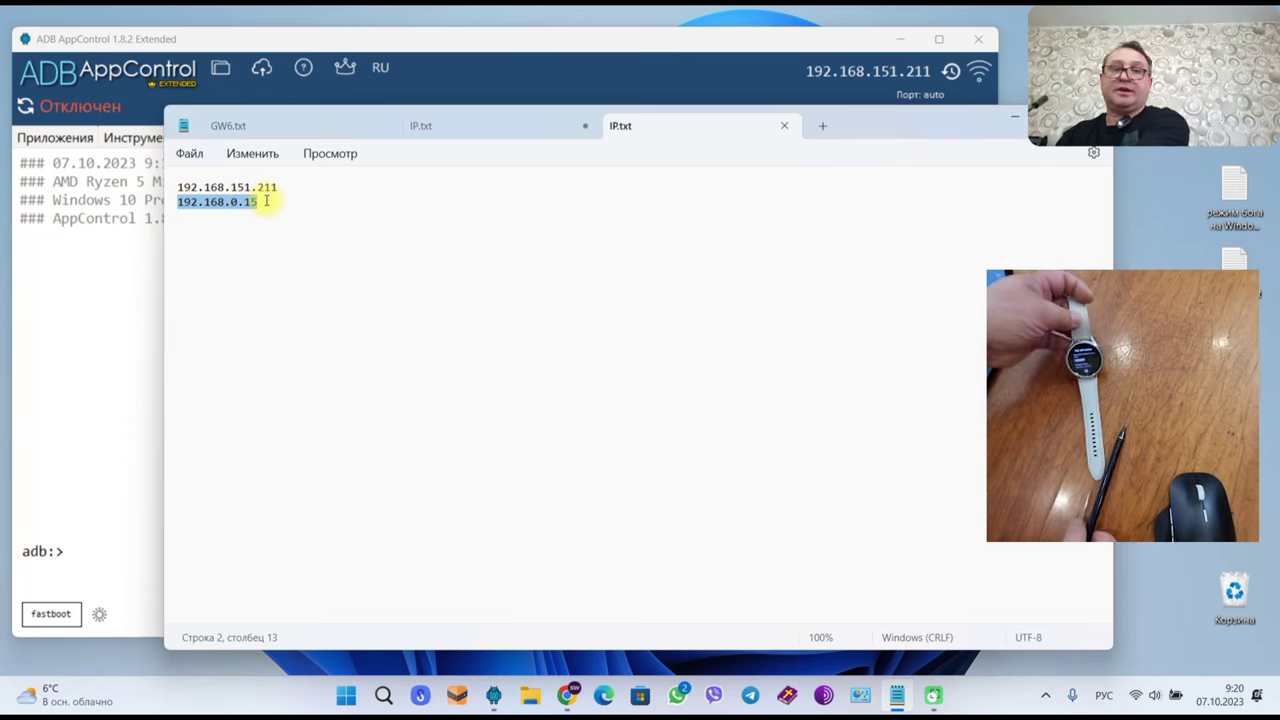
left_click(266, 201)
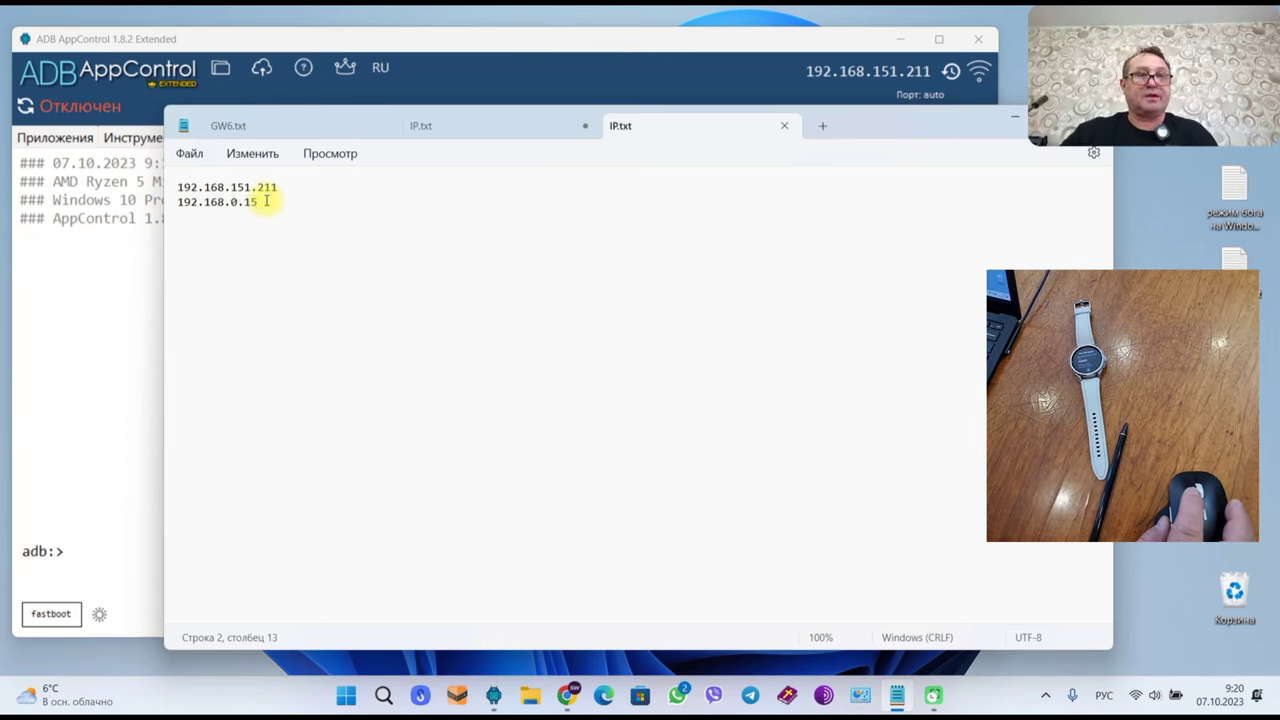
Turn the 192.168.0.15 line into an adb pair command with port 44187 and the watch's pairing code.
left_click(178, 203)
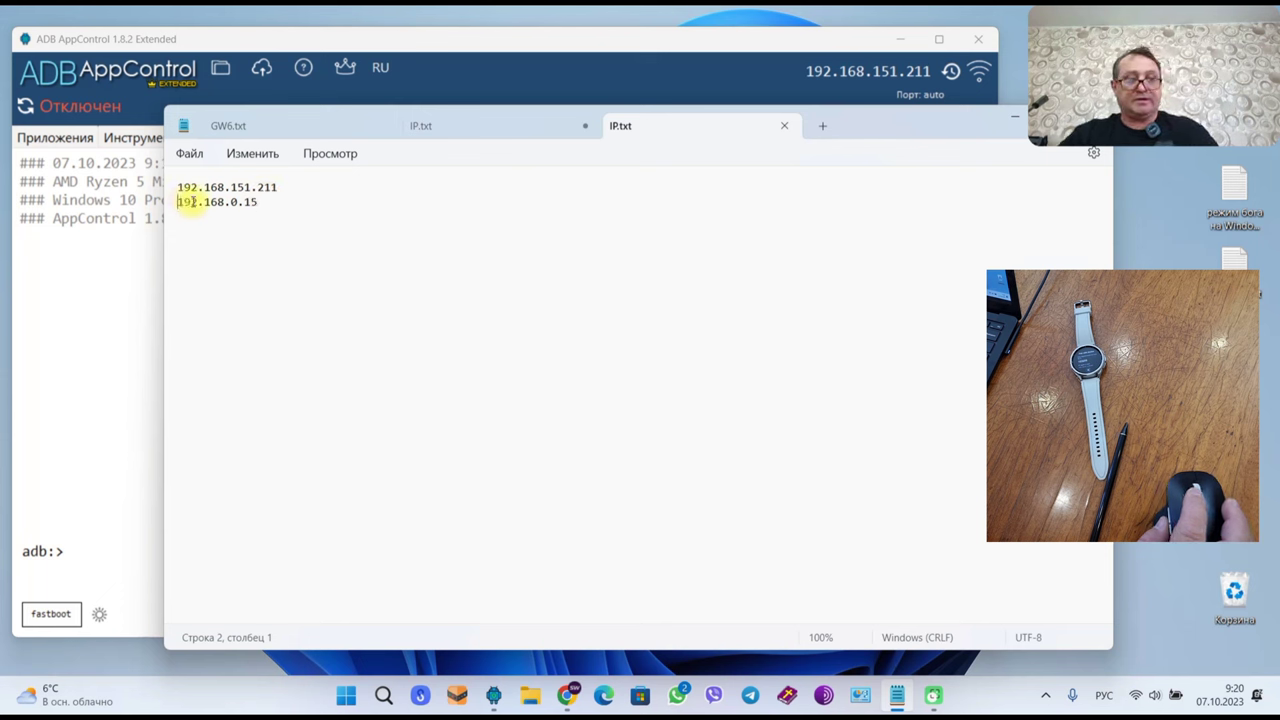
type("adb pair")
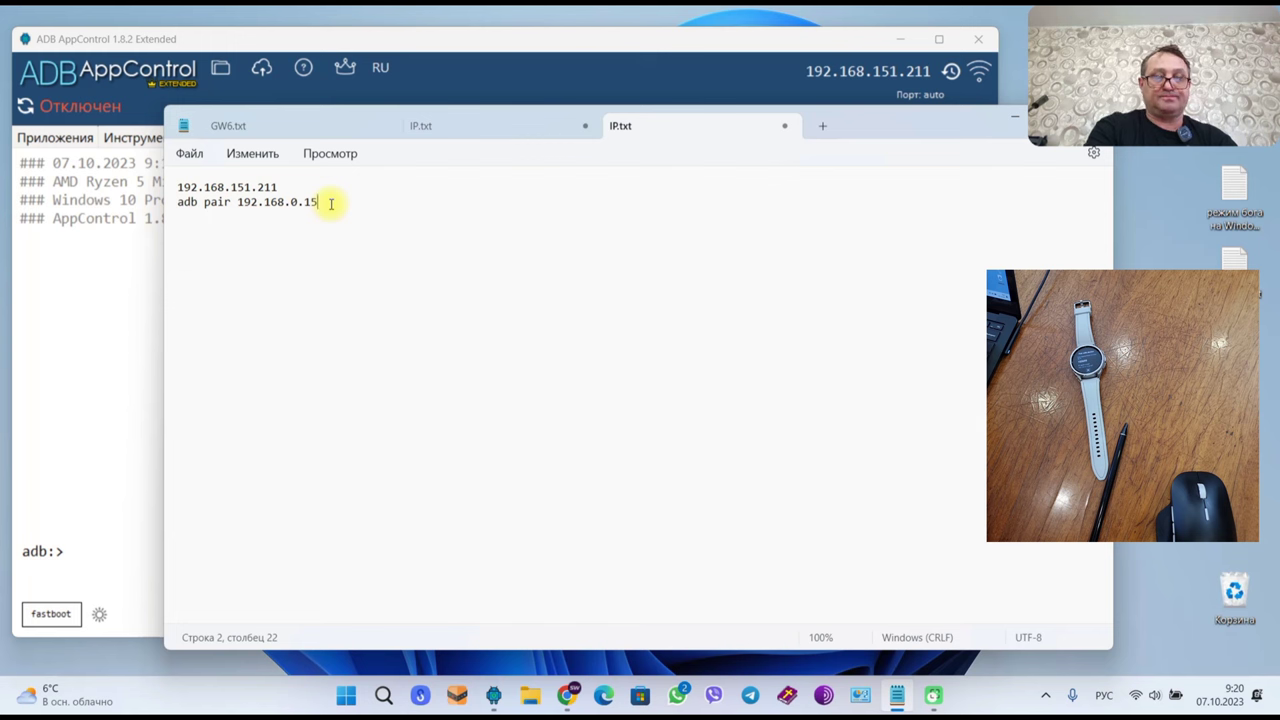
type(":44187 103699")
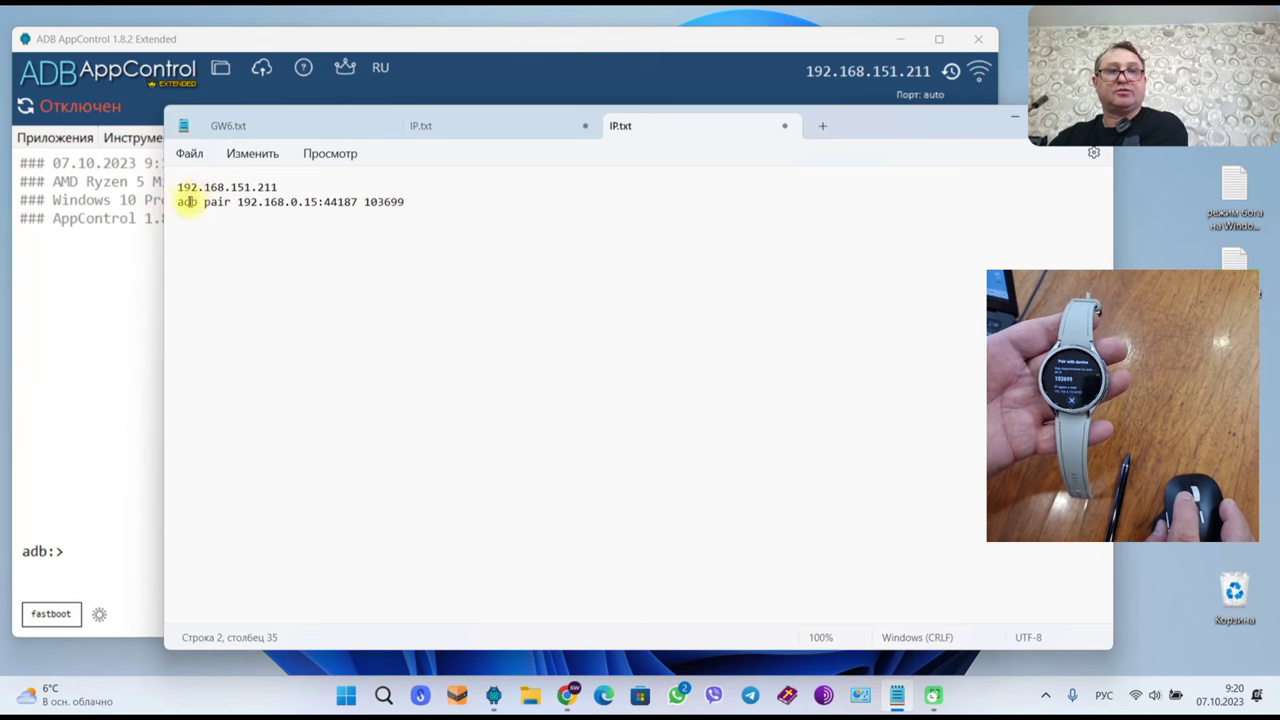
Copy the full adb pair command, including the pairing code, into the ADB AppControl console and run it.
left_click_drag(178, 202, 437, 214)
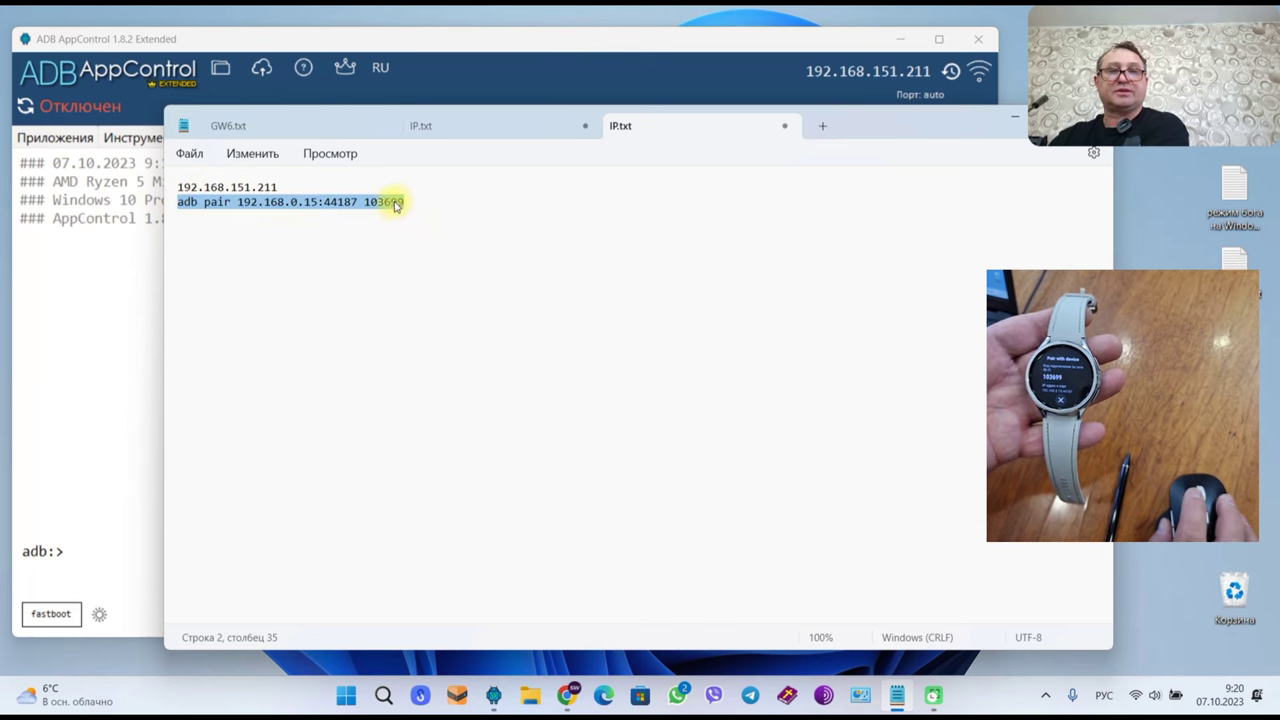
right_click(393, 204)
left_click(489, 289)
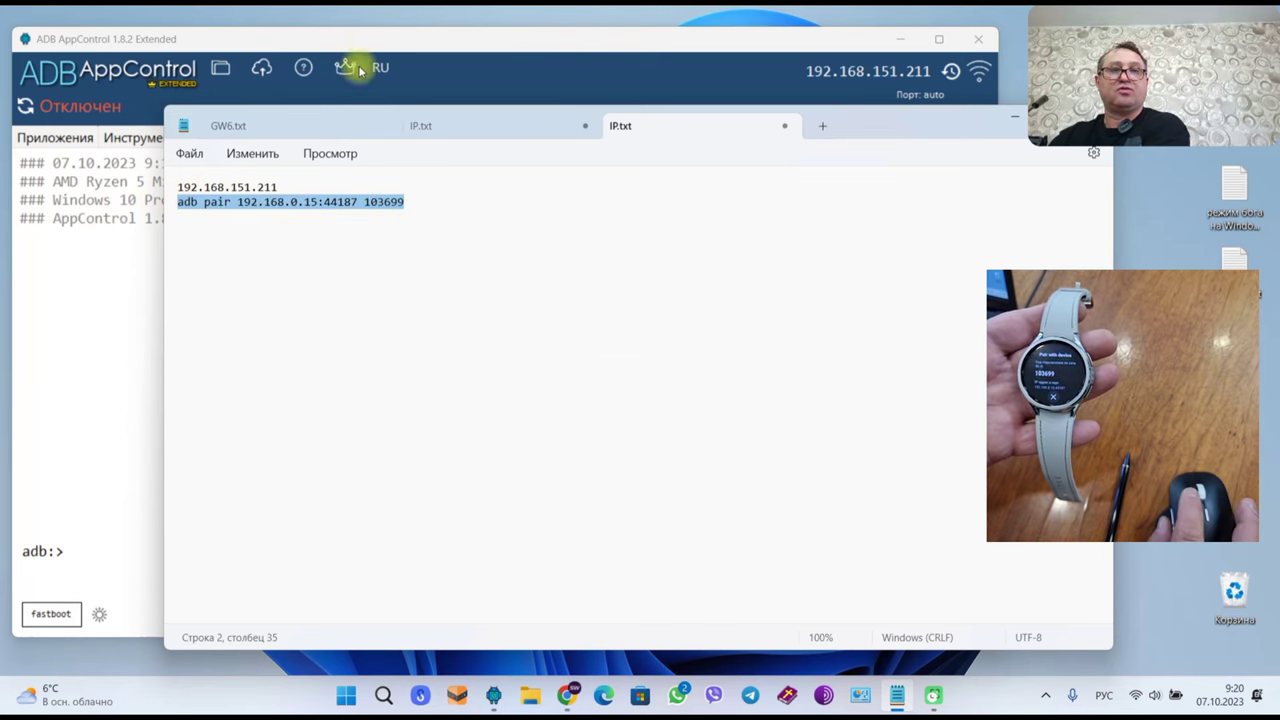
left_click(369, 40)
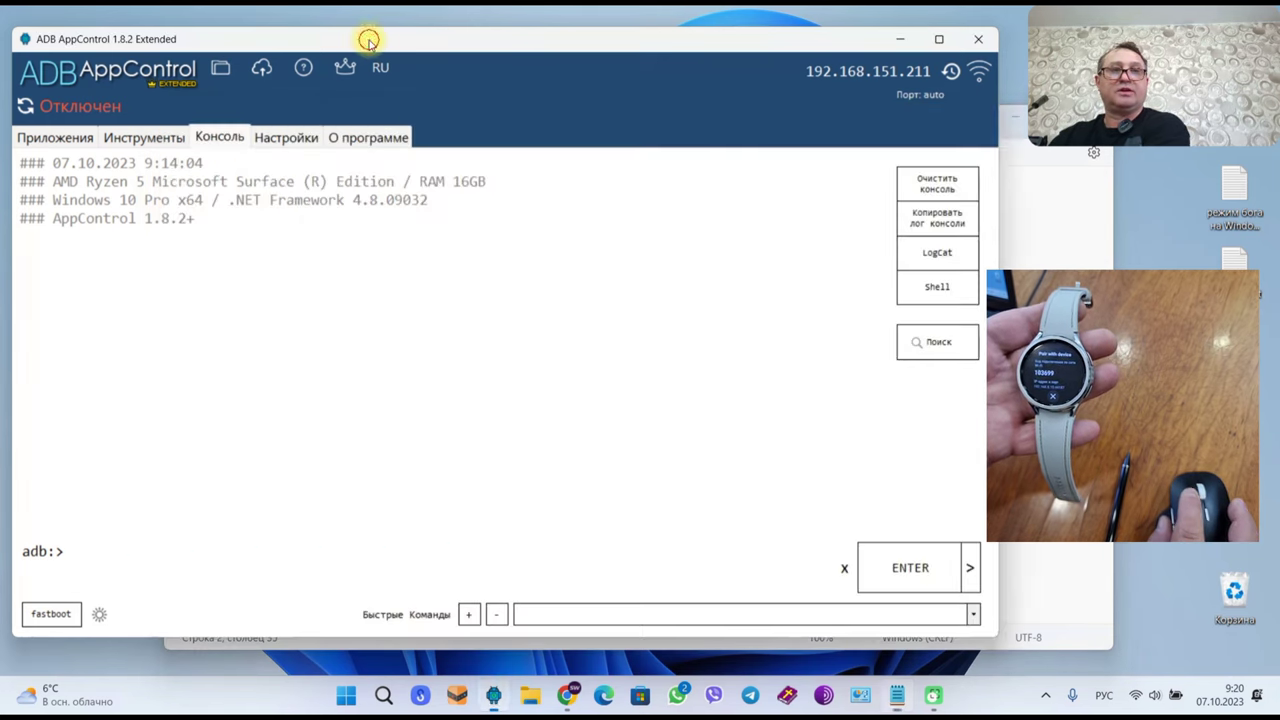
right_click(104, 556)
left_click(126, 599)
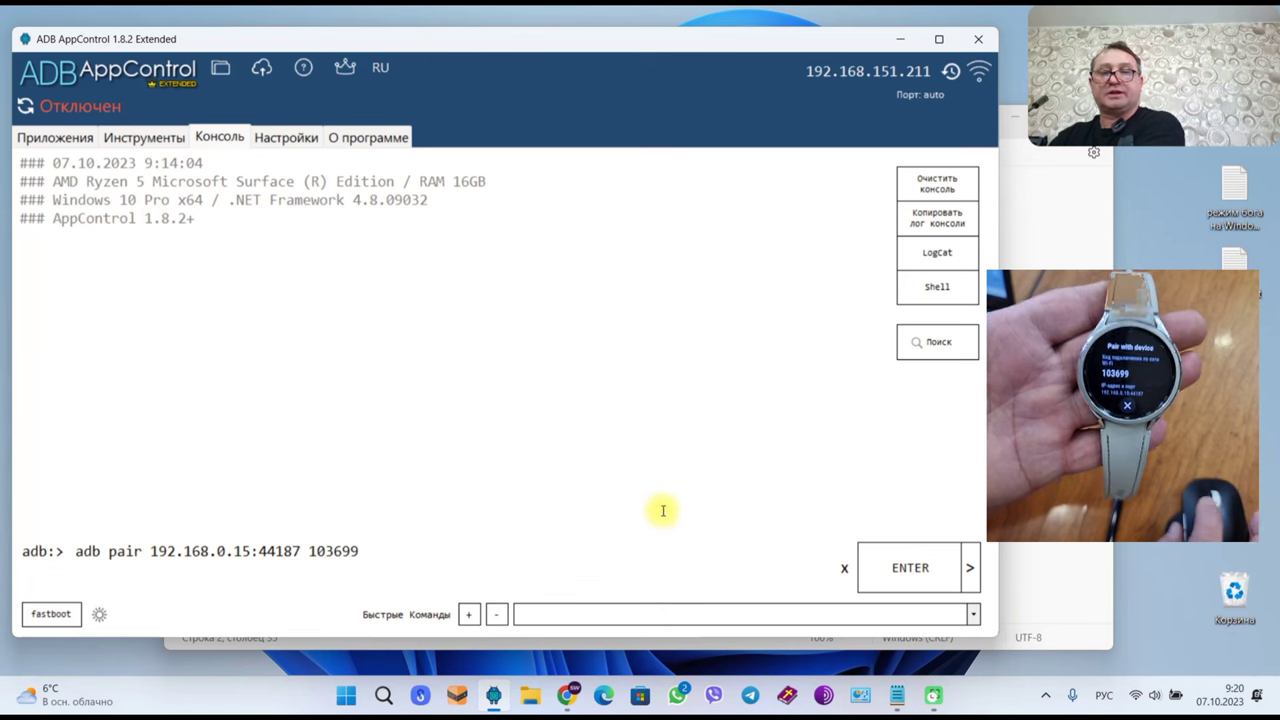
left_click(926, 574)
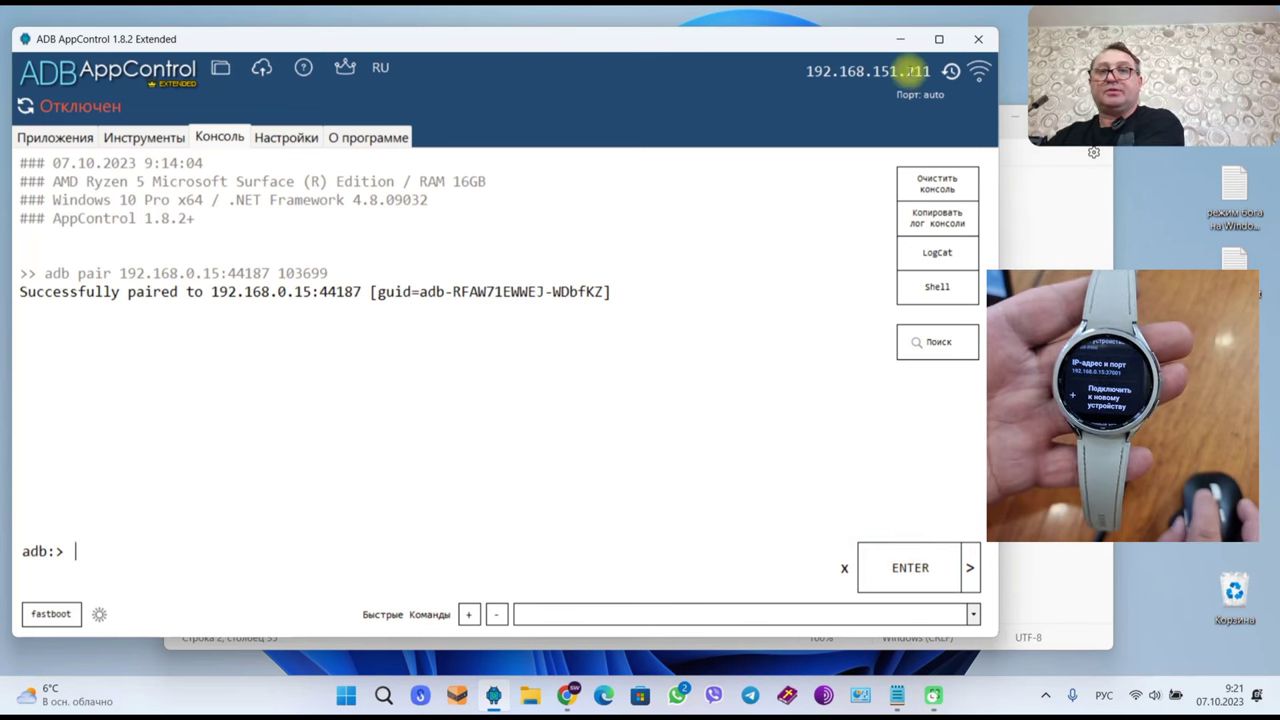
Set the device connection IP address to 192.168.0.15.
left_click(896, 71)
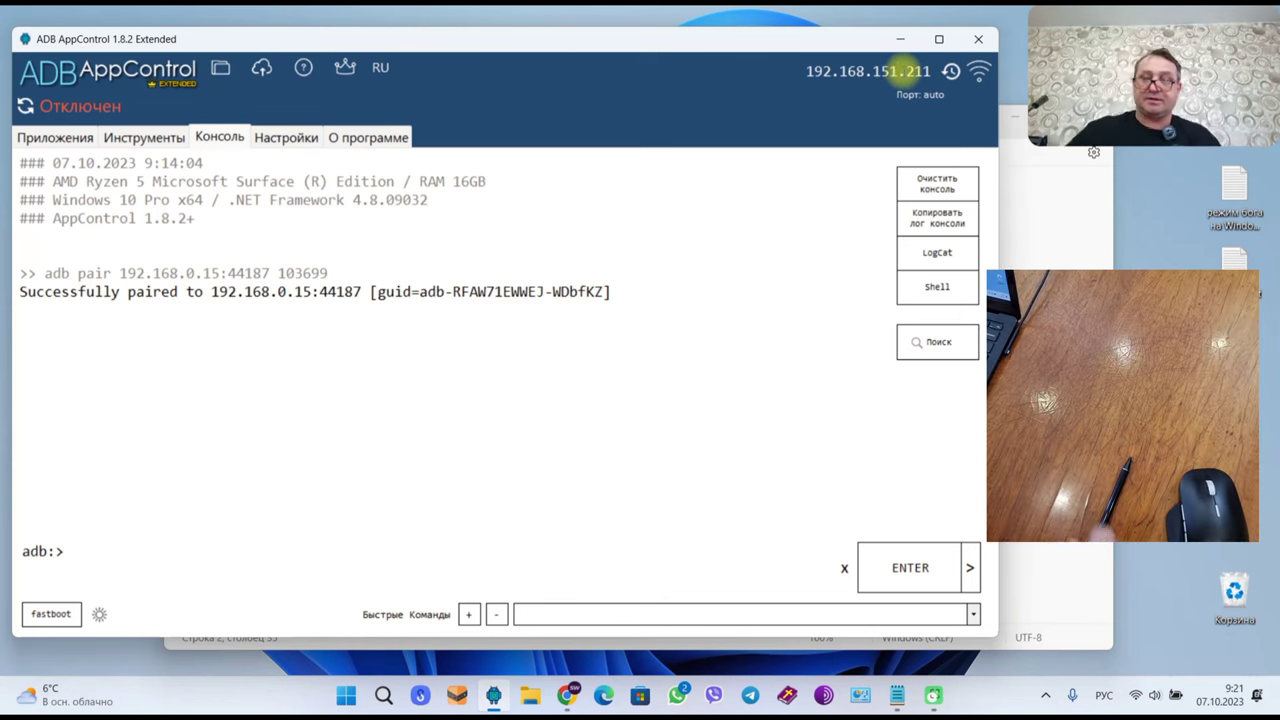
key("BackSpace")
key("BackSpace")
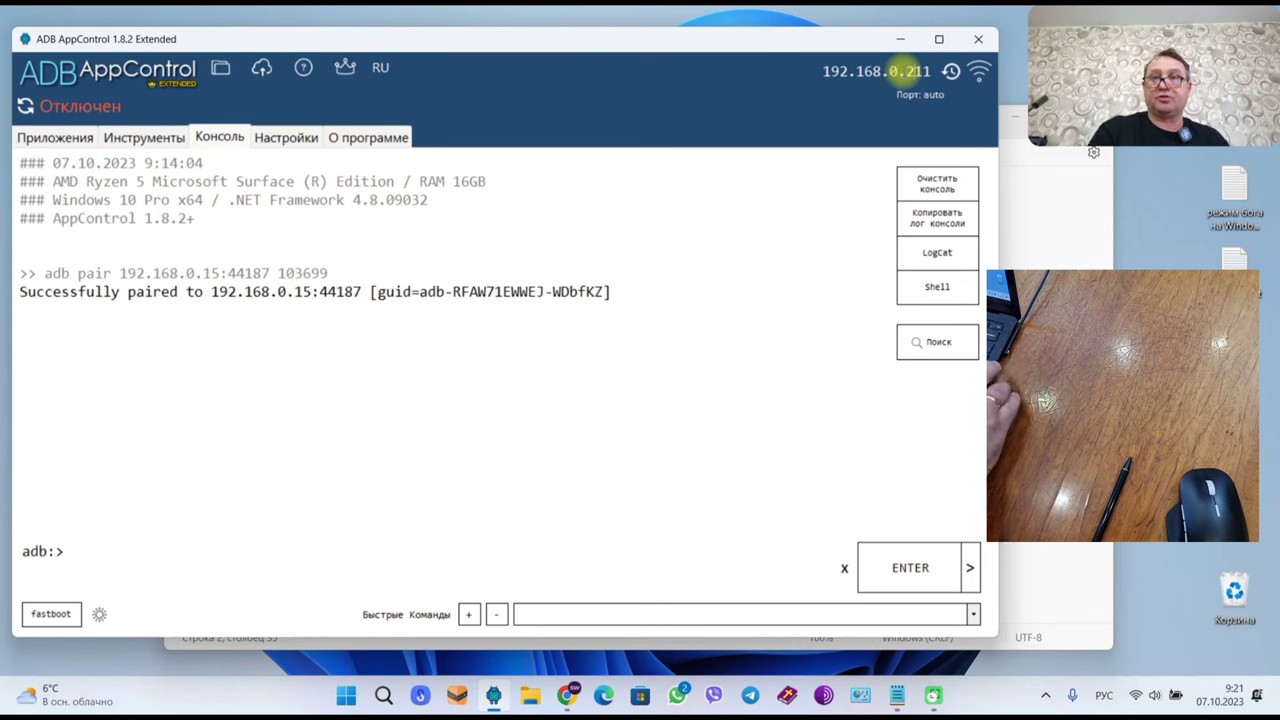
key("BackSpace")
key("BackSpace")
key("BackSpace")
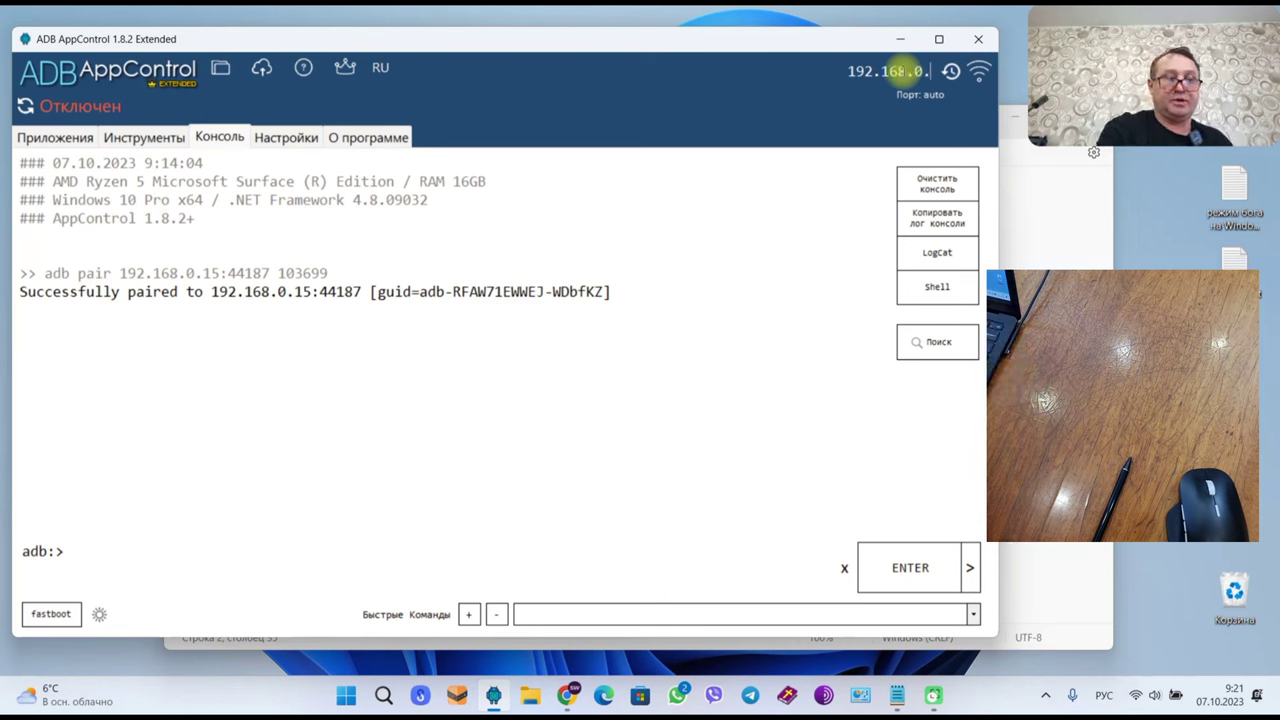
type("15")
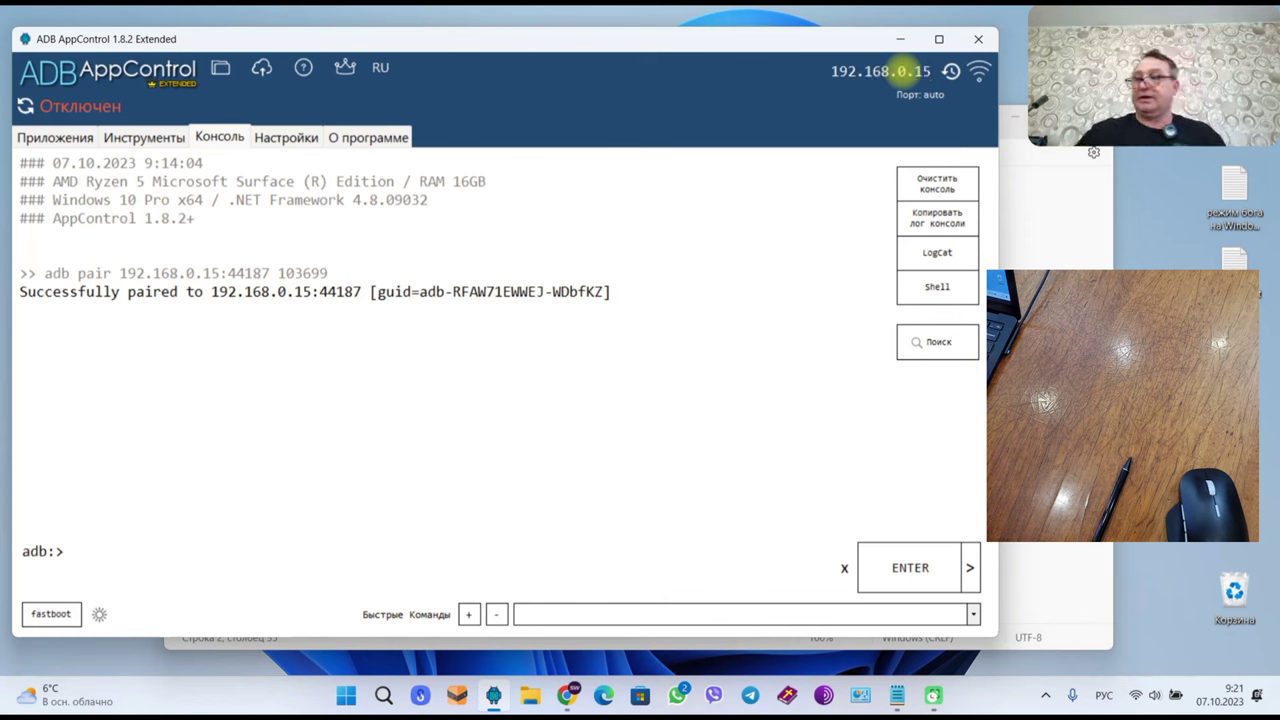
Set the connection port to 37001 and connect to the watch over Wi-Fi.
left_click(920, 95)
type("33647")
key("Return")
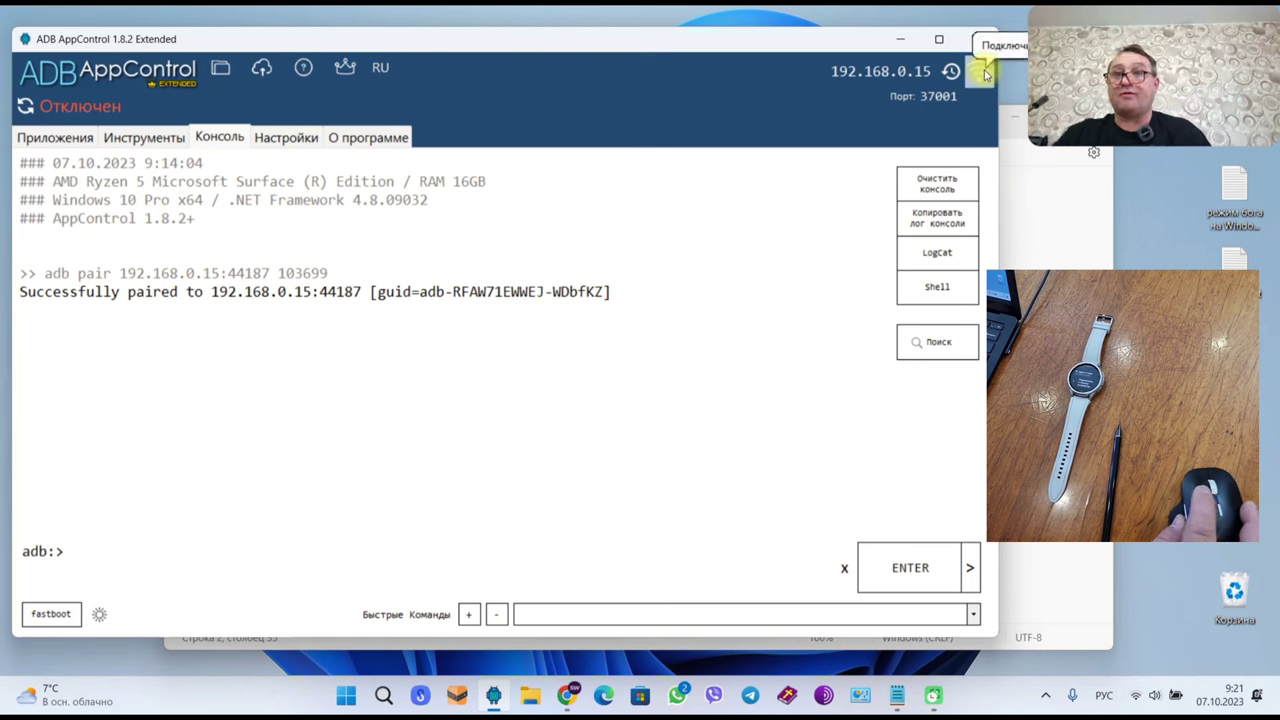
left_click(982, 72)
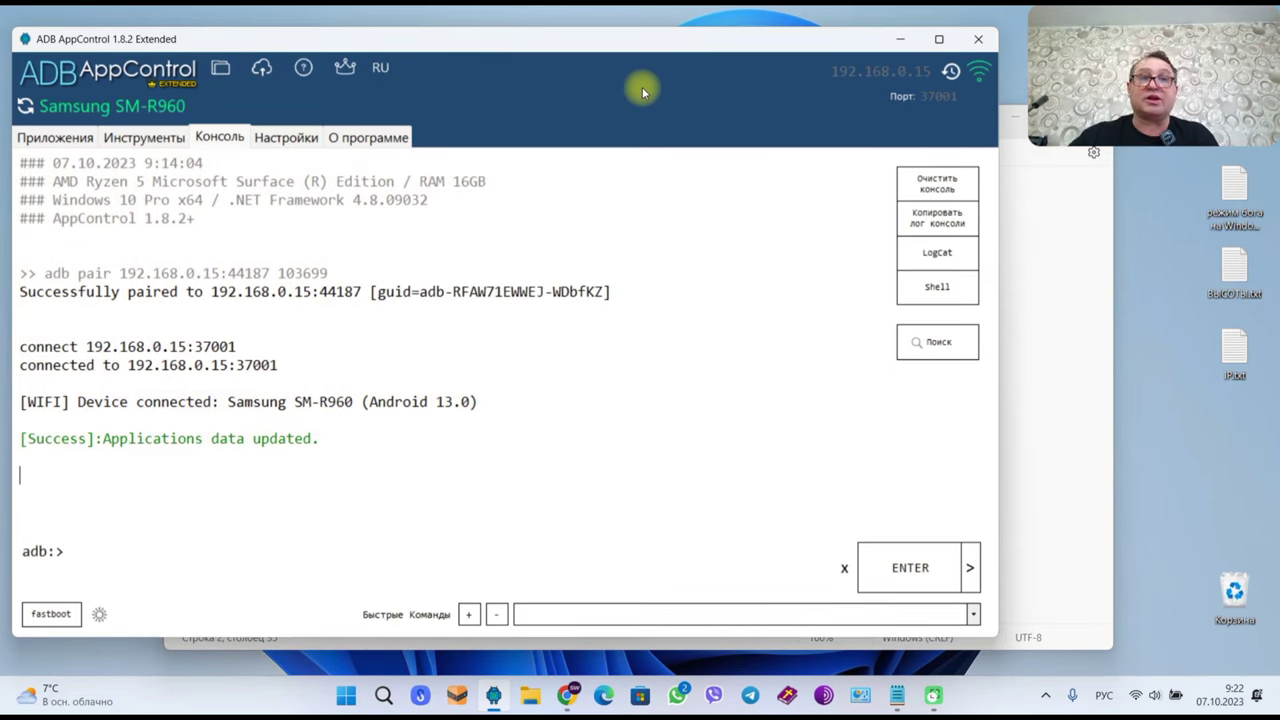
Open the watch's application list and show only the system applications (Системные).
left_click(62, 138)
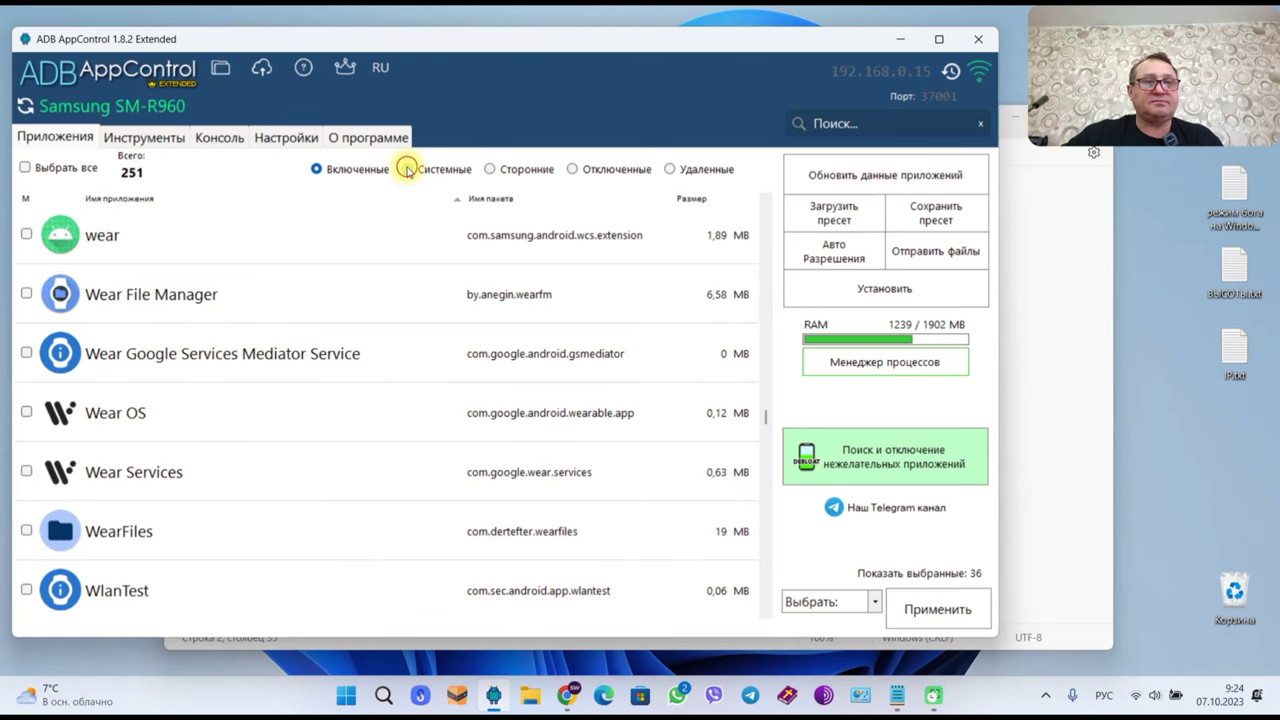
left_click(407, 169)
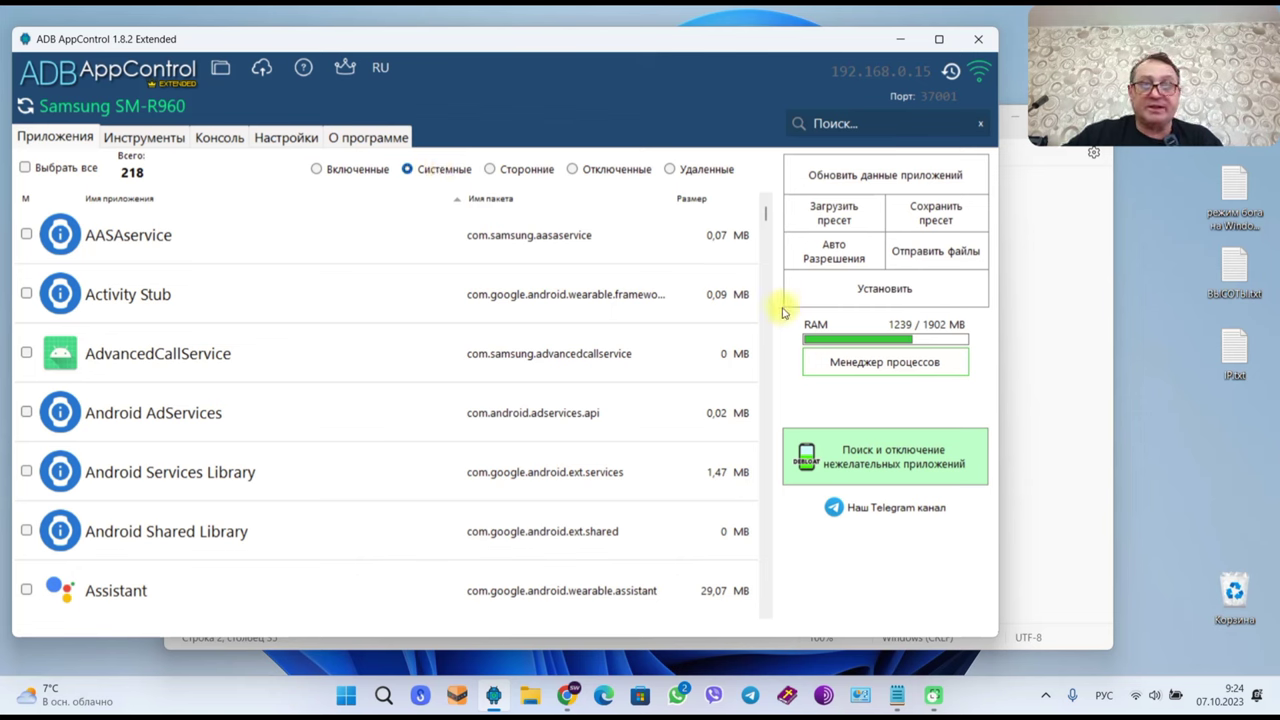
Mark the watch faces Число градиента, Часы в режиме роуминга, Цифровая панель and Цветник near the end of the system application list.
left_click_drag(765, 212, 770, 622)
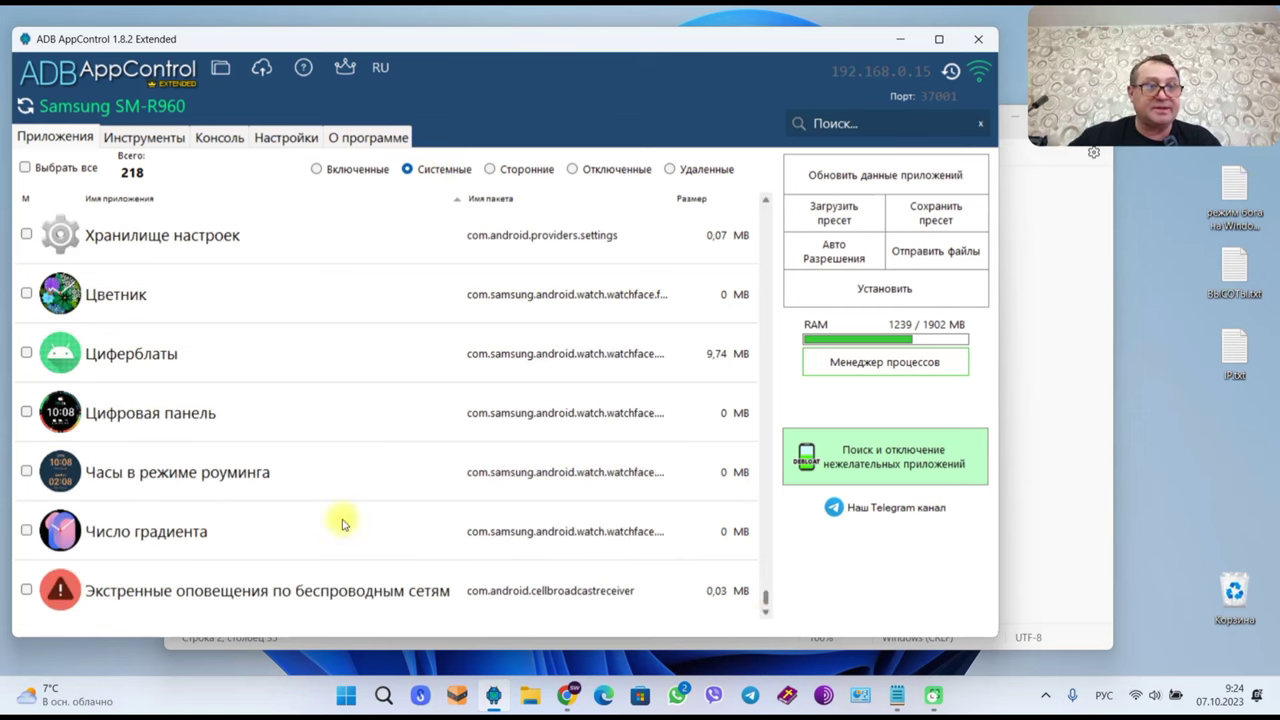
left_click(27, 530)
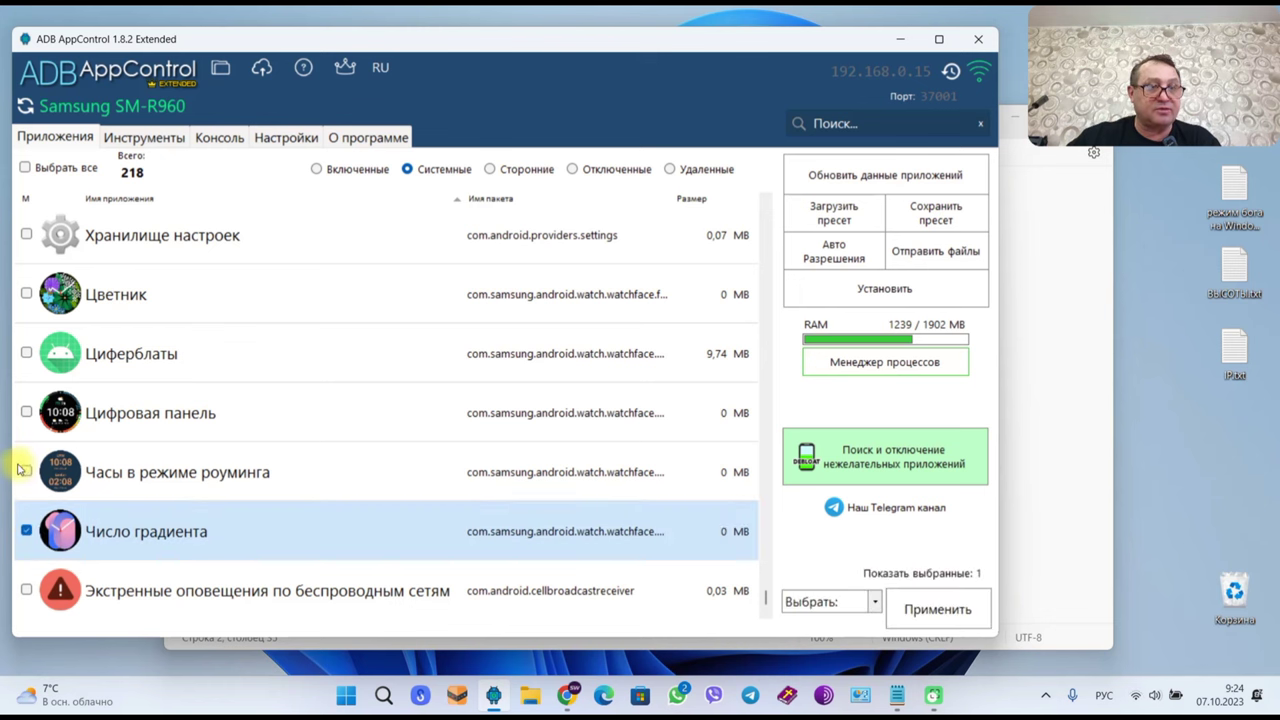
left_click(26, 471)
left_click(26, 412)
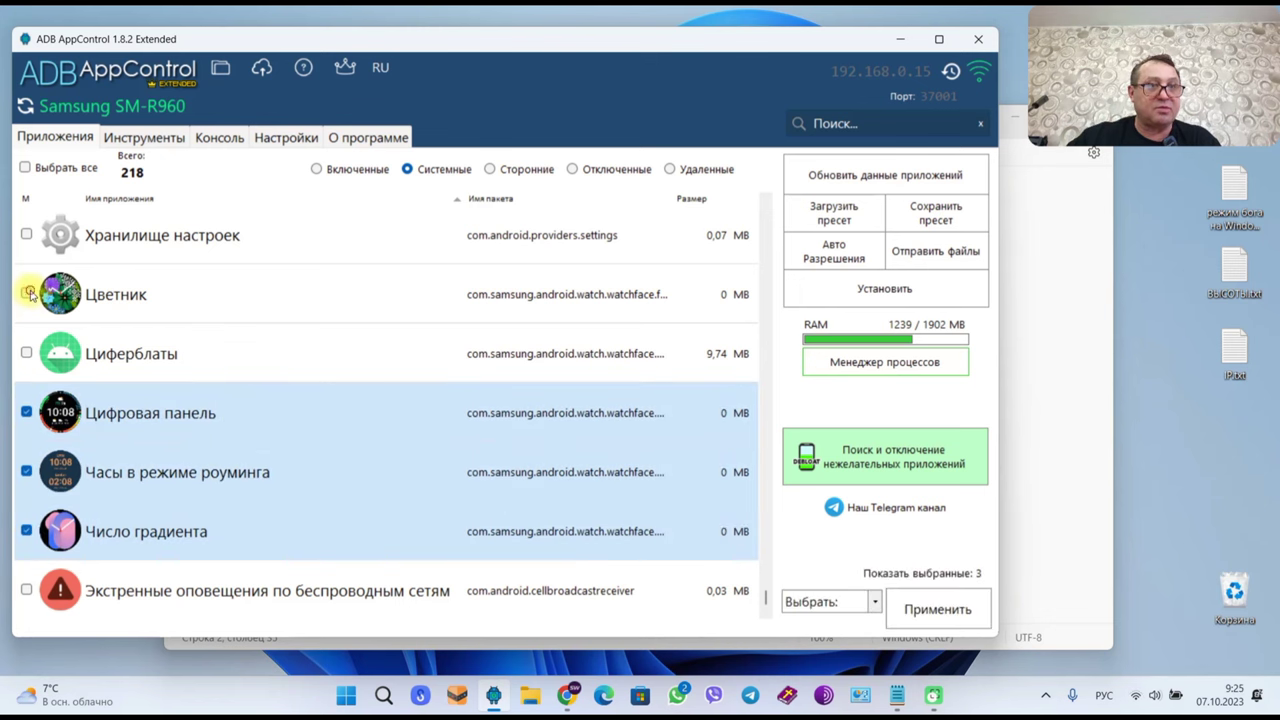
left_click(26, 293)
Add the Фотостикер watch face to the marked applications.
scroll(240, 355, "up", 1)
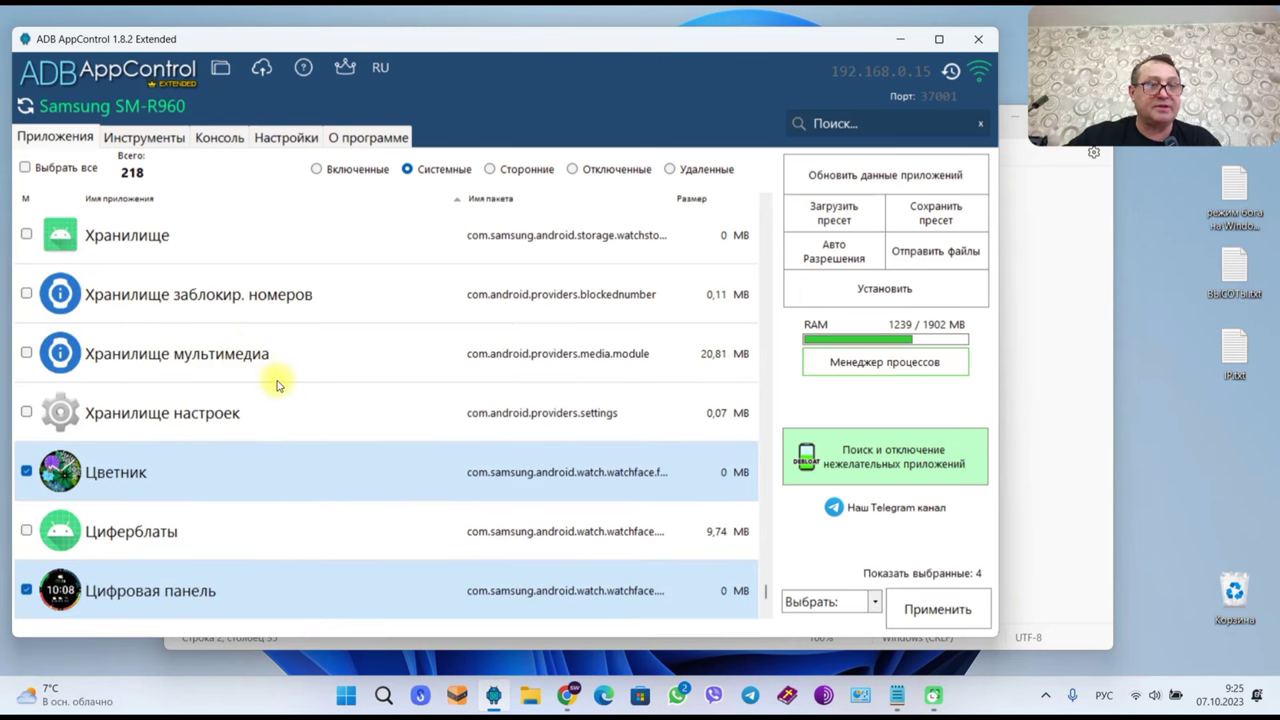
scroll(278, 385, "up", 1)
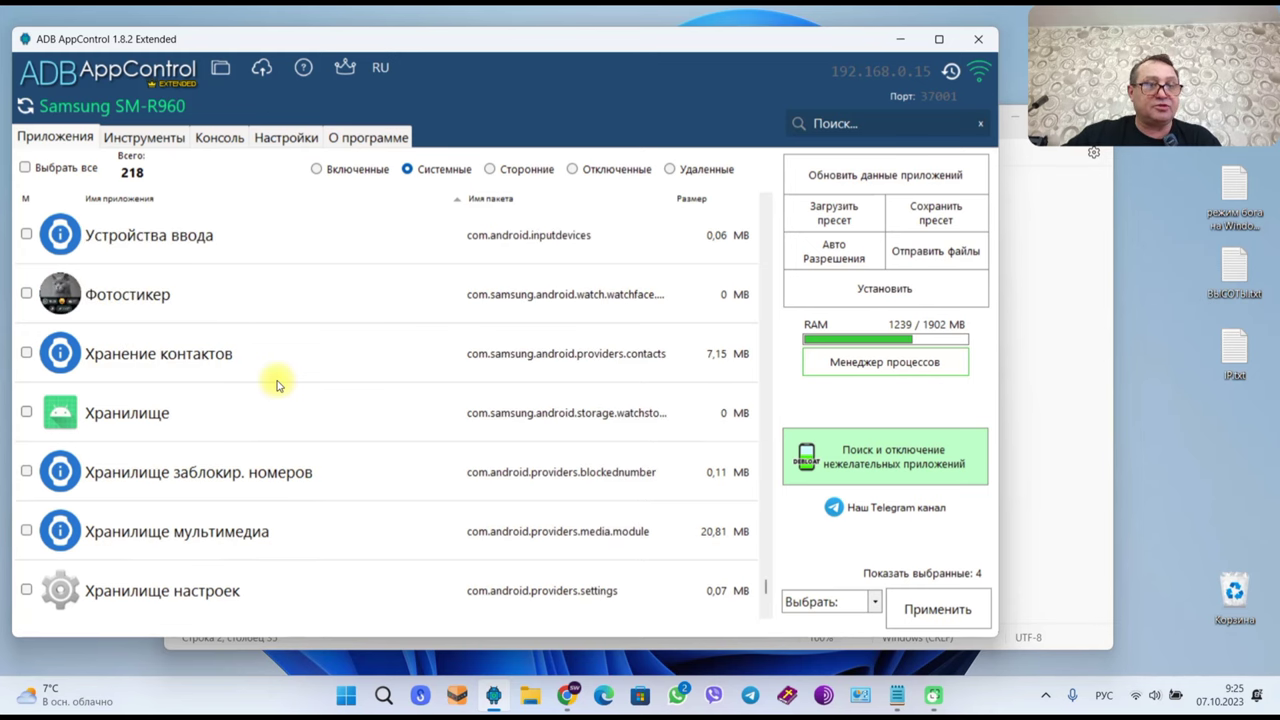
scroll(278, 385, "up", 2)
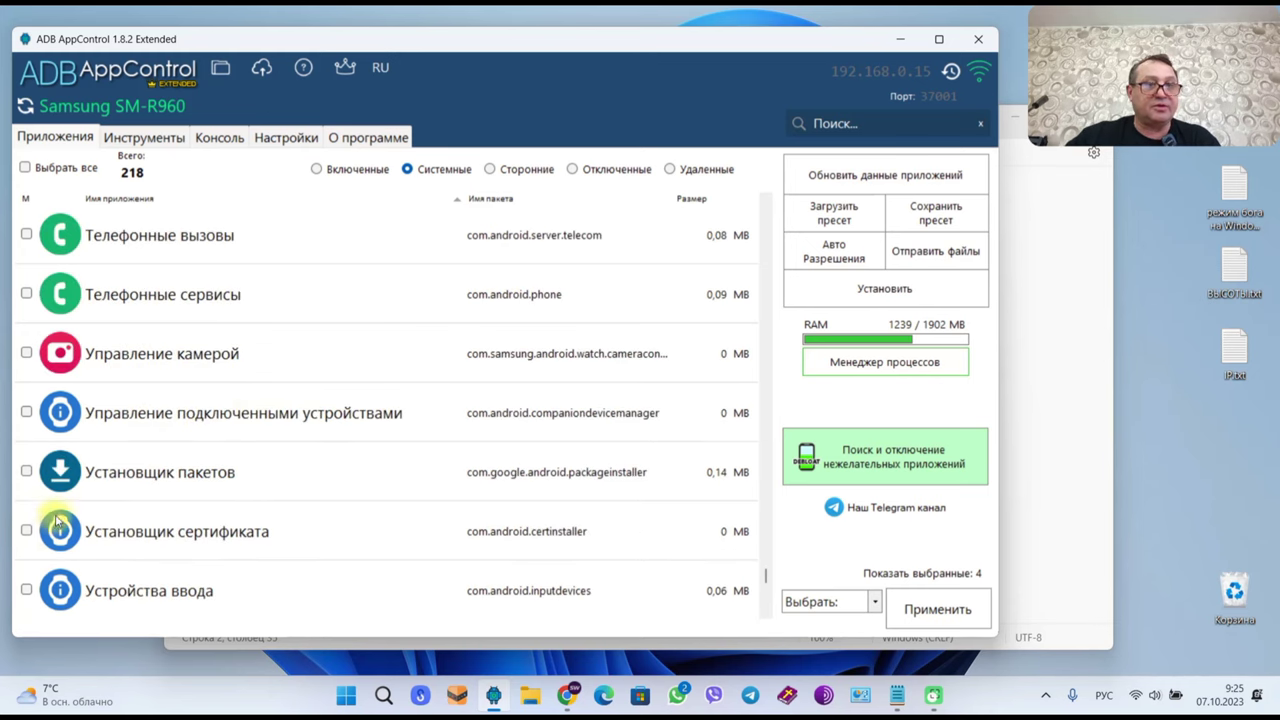
scroll(57, 517, "down", 1)
left_click(27, 530)
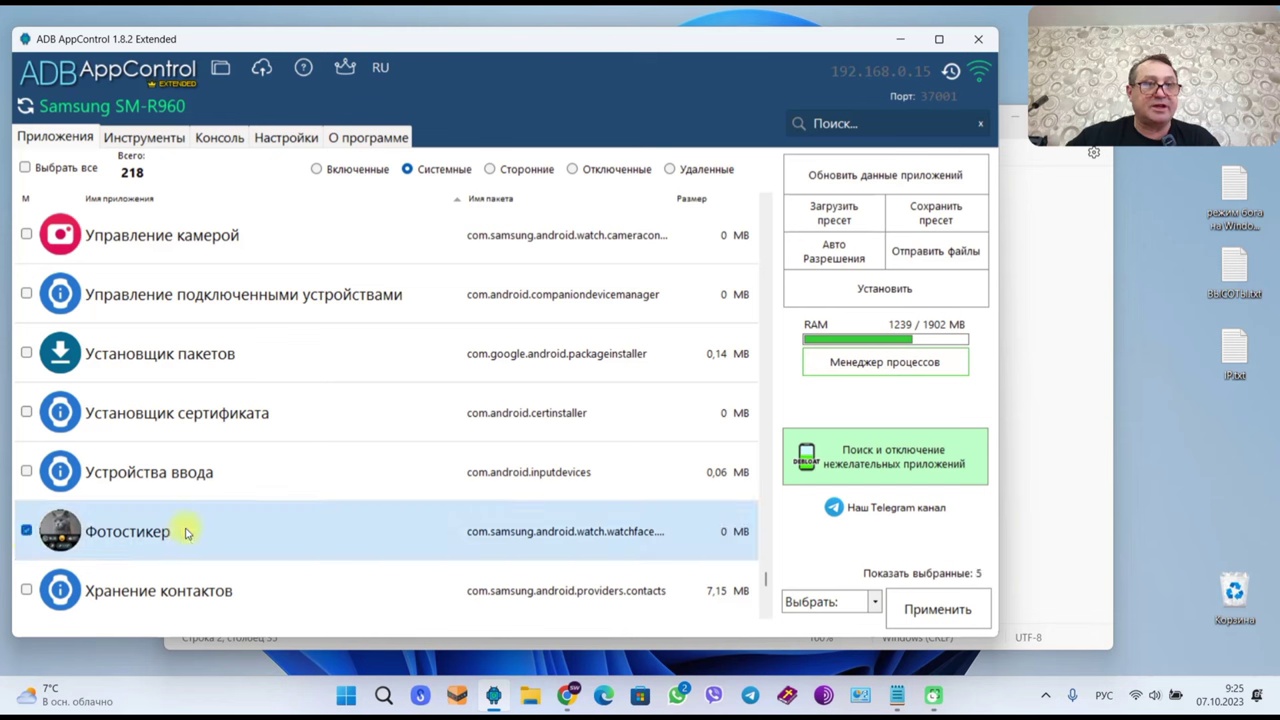
Mark the Сэлфимоджи, Советы по сну and Смешные лица watch faces, keeping Специальные возможности out of the selection.
scroll(186, 531, "up", 1)
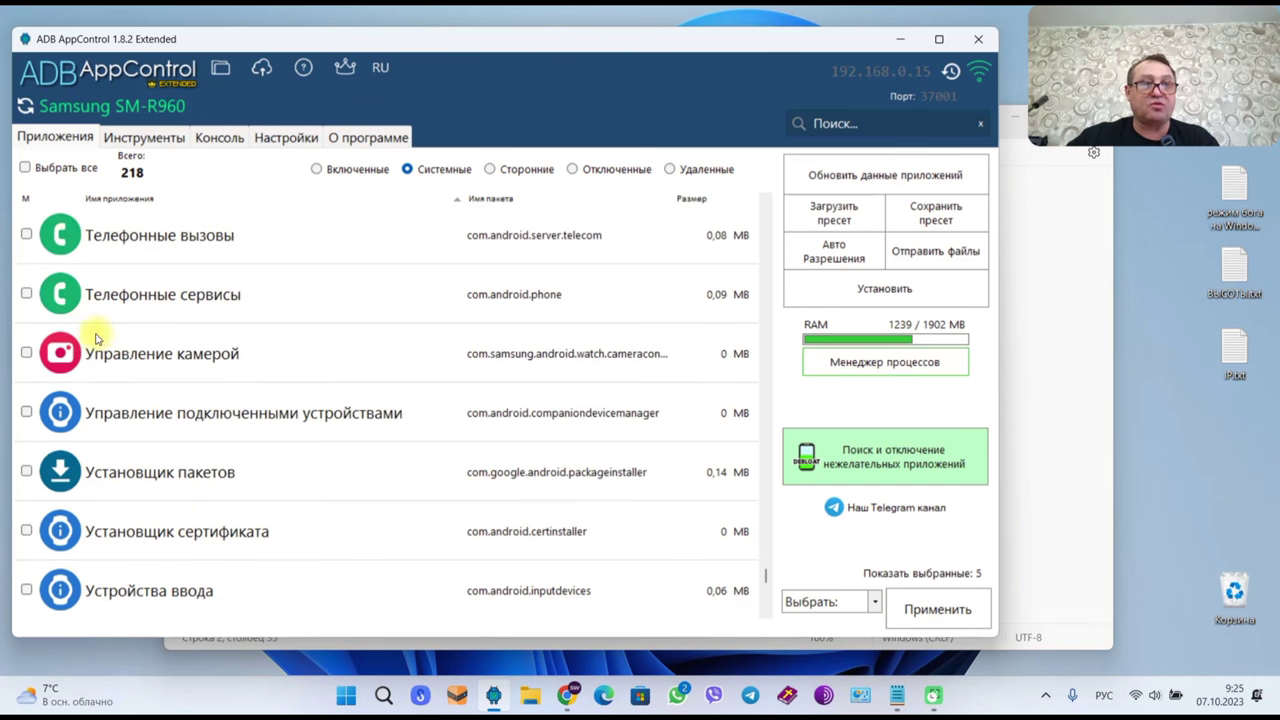
scroll(181, 423, "up", 1)
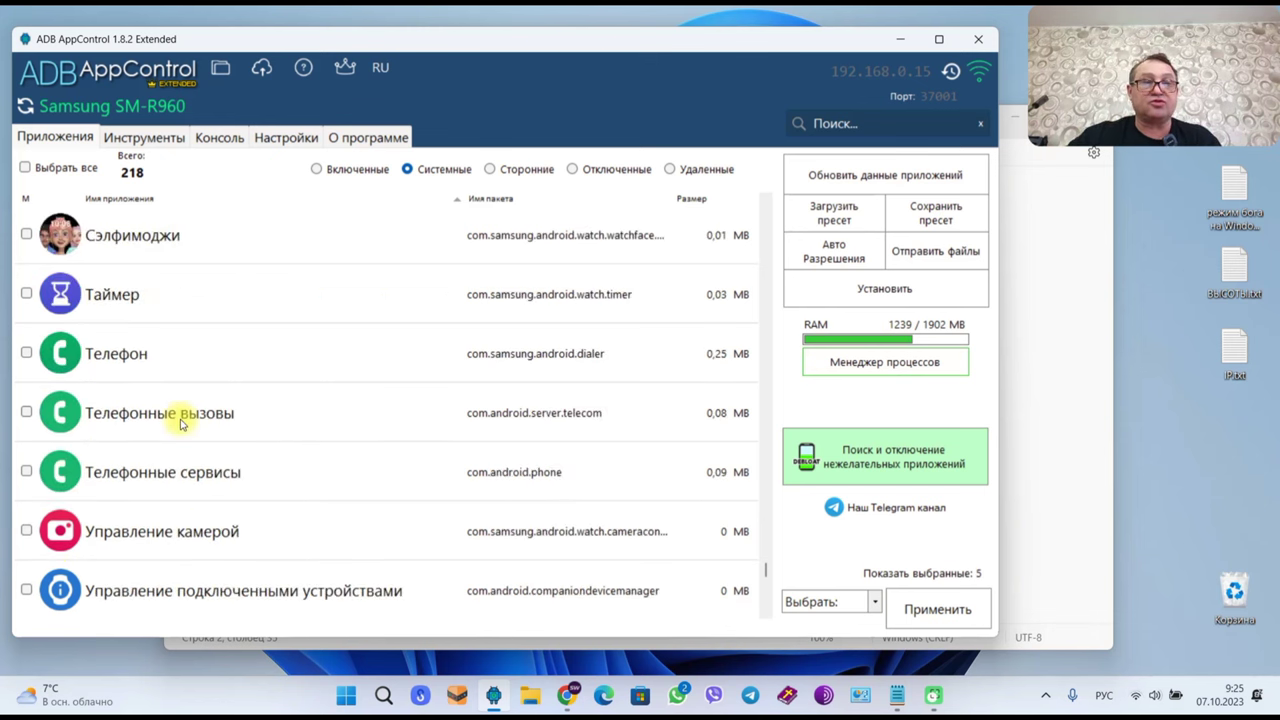
scroll(86, 305, "up", 3)
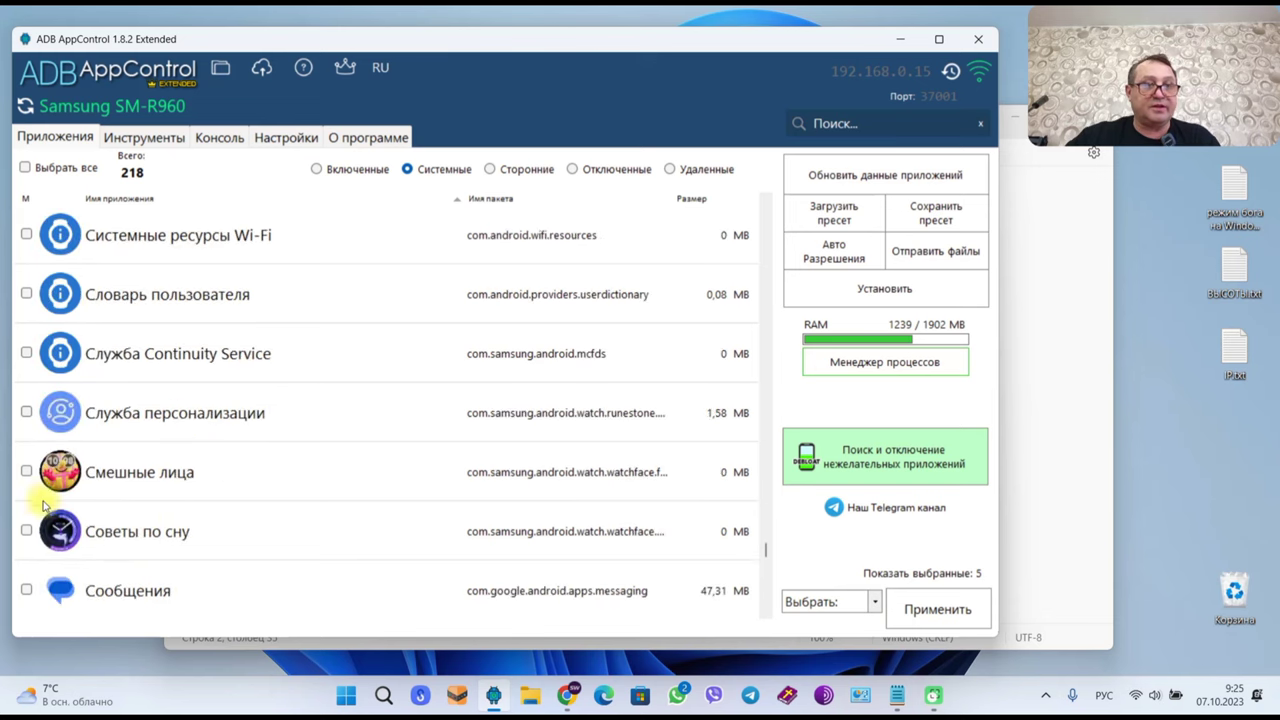
scroll(43, 545, "down", 1)
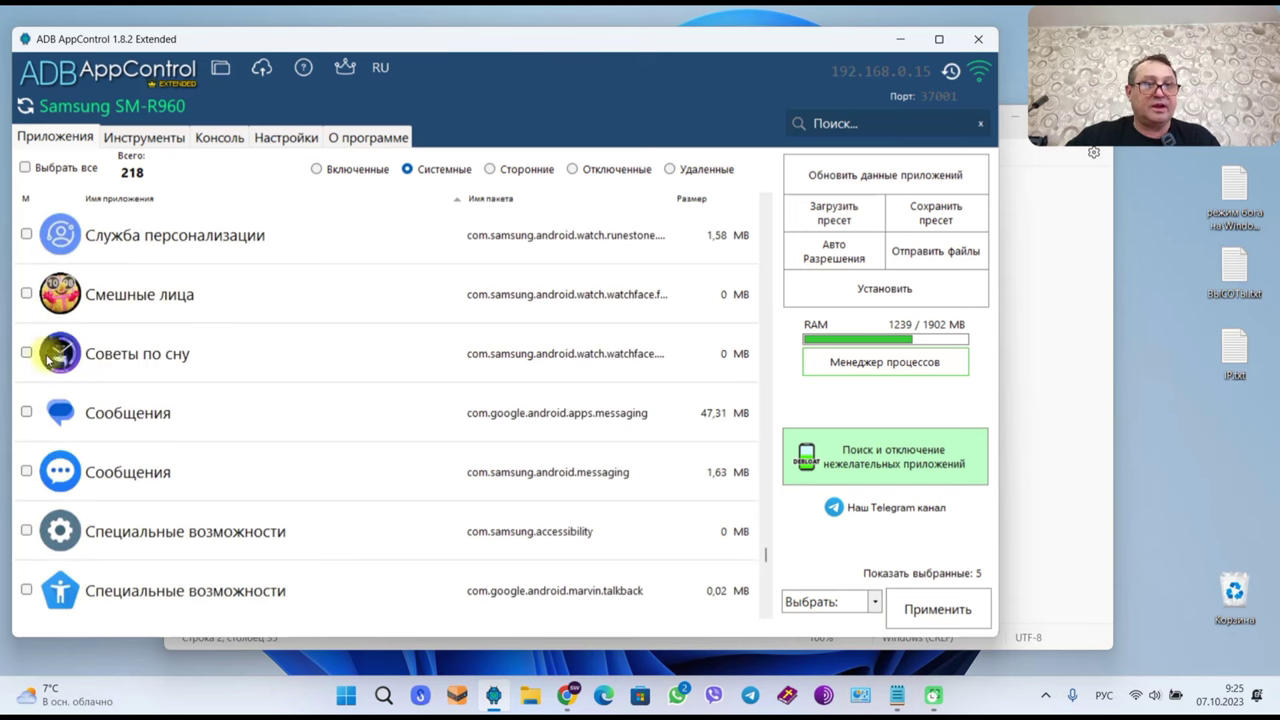
scroll(60, 493, "down", 1)
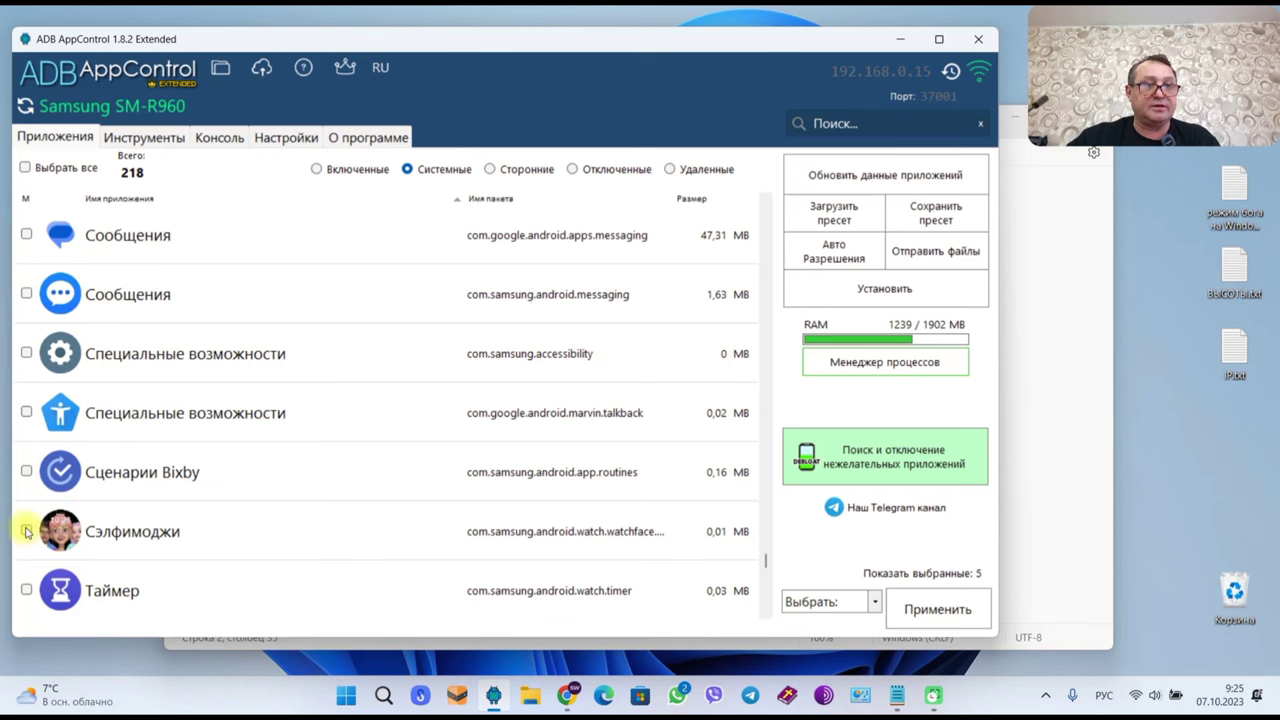
left_click(26, 530)
scroll(100, 528, "up", 1)
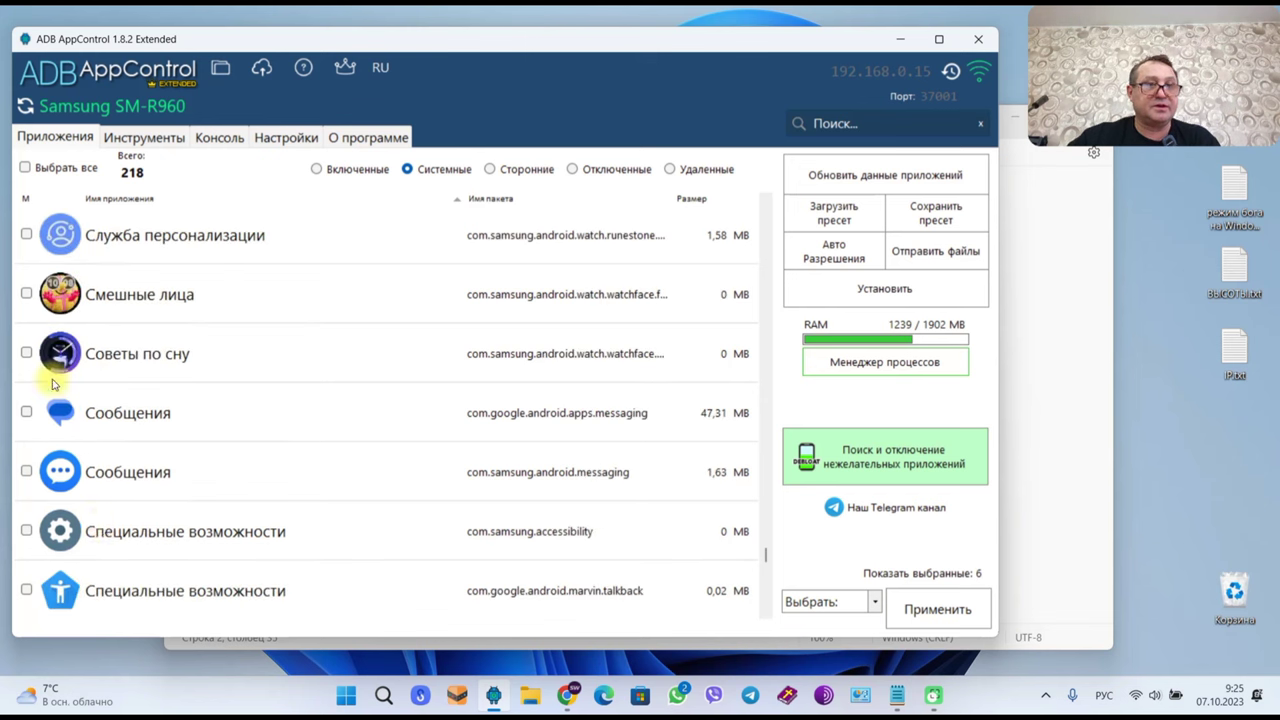
left_click(26, 353)
left_click(26, 293)
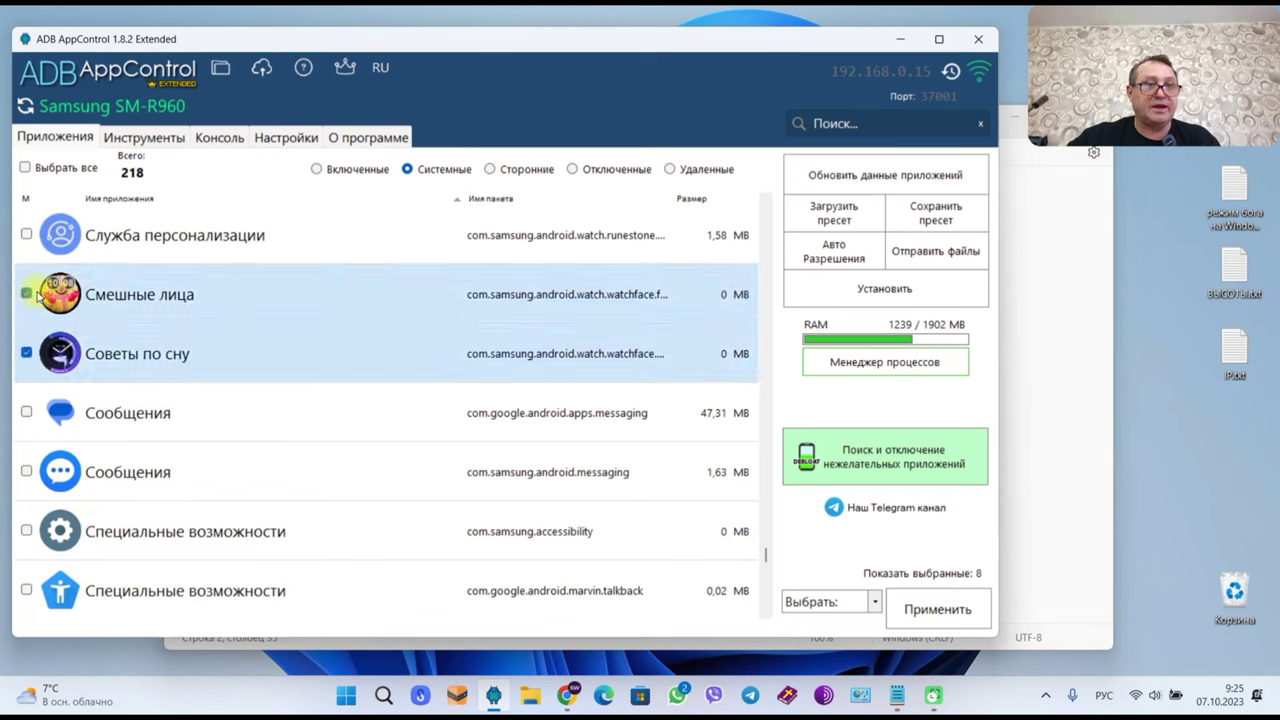
left_click(177, 538)
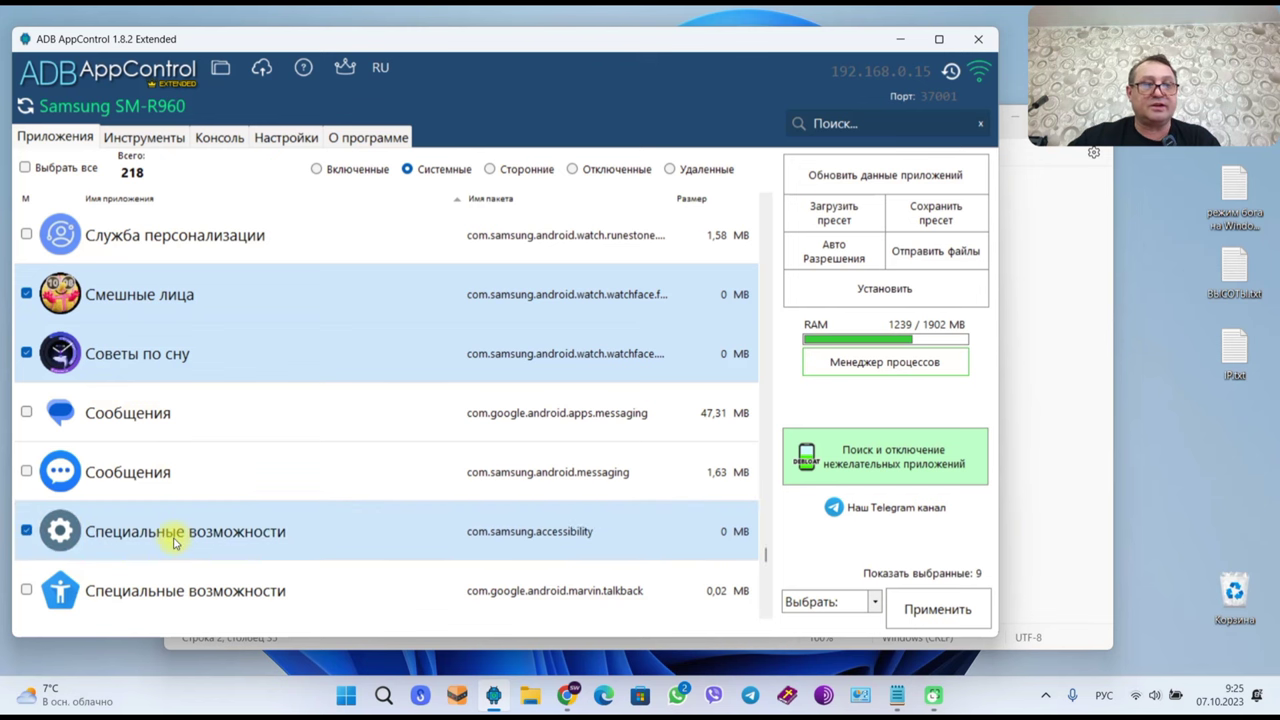
left_click(175, 540)
Mark the Симпатичный персонаж watch face in the system application list.
scroll(173, 540, "up", 1)
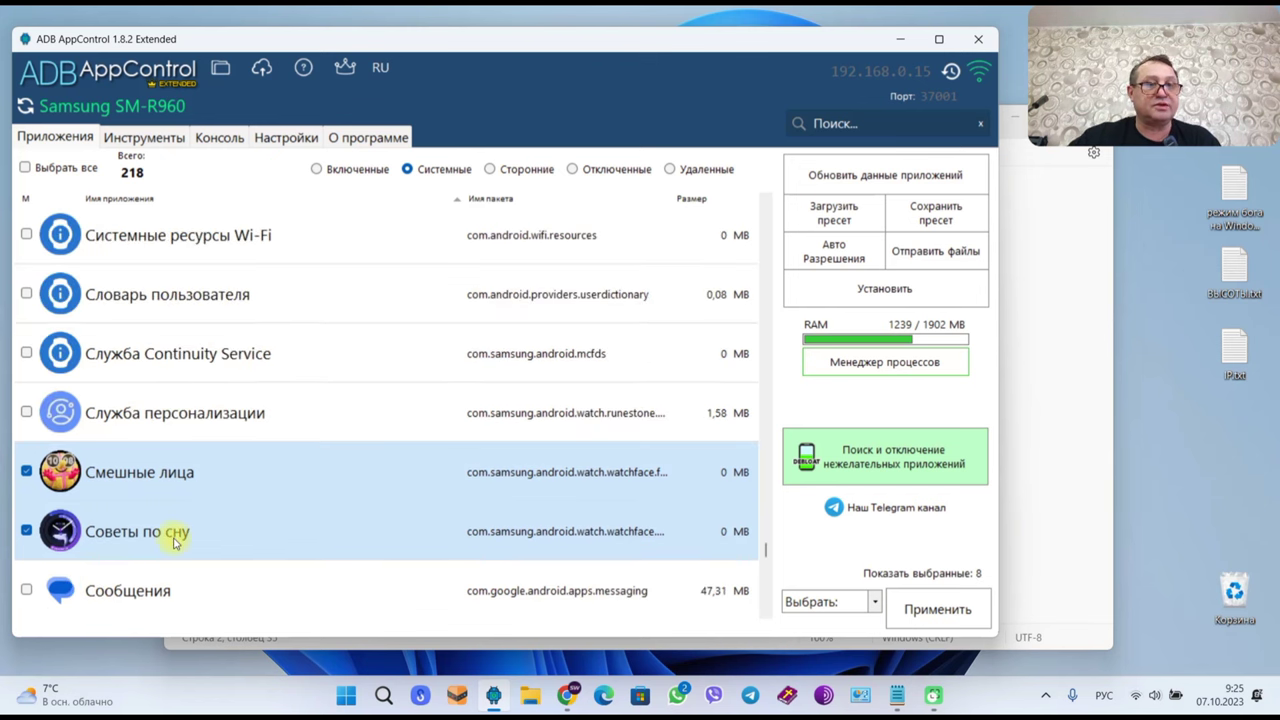
scroll(177, 538, "up", 1)
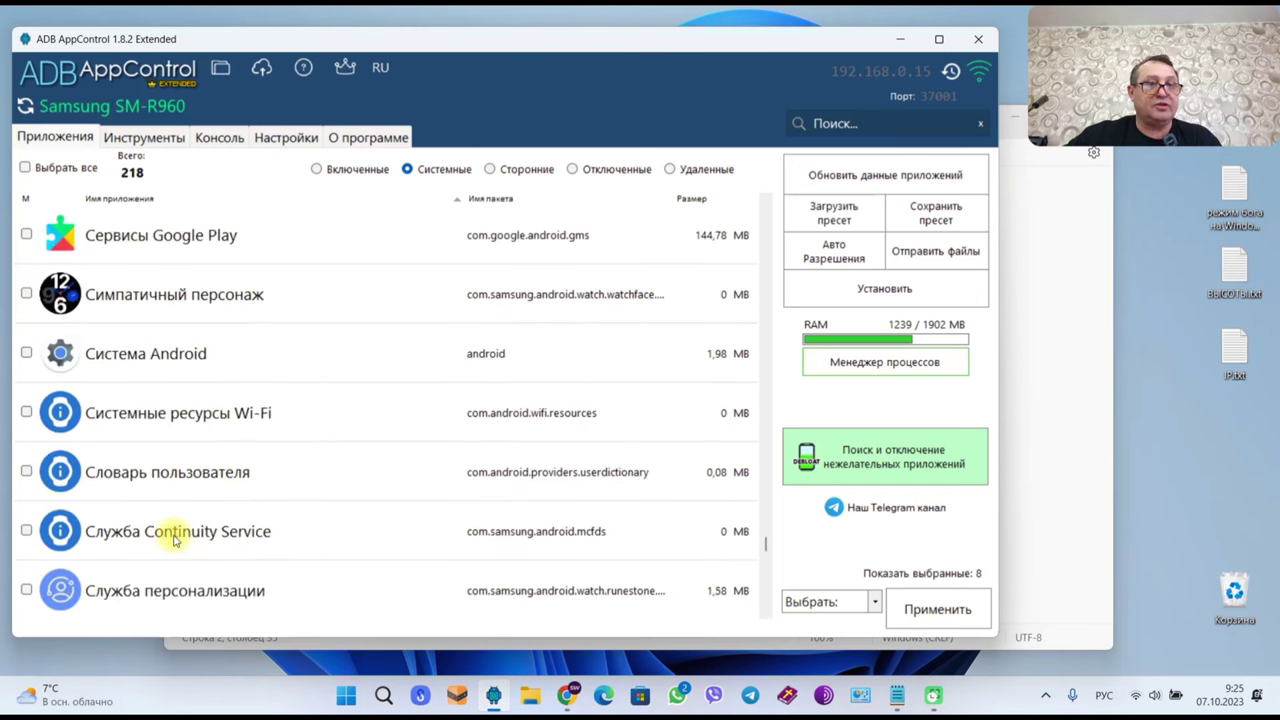
left_click(24, 295)
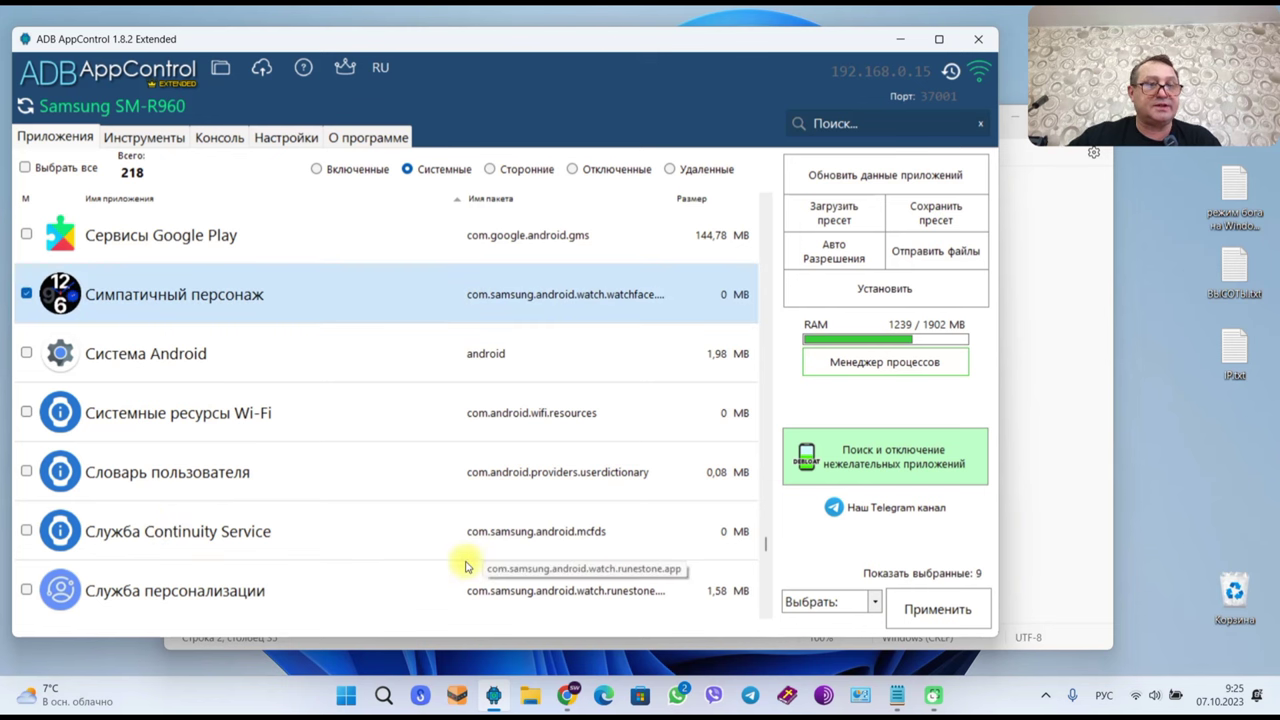
Mark the Простой, Простая классика and Премиальный аналоговый watch faces.
scroll(465, 567, "up", 1)
scroll(465, 567, "down", 1)
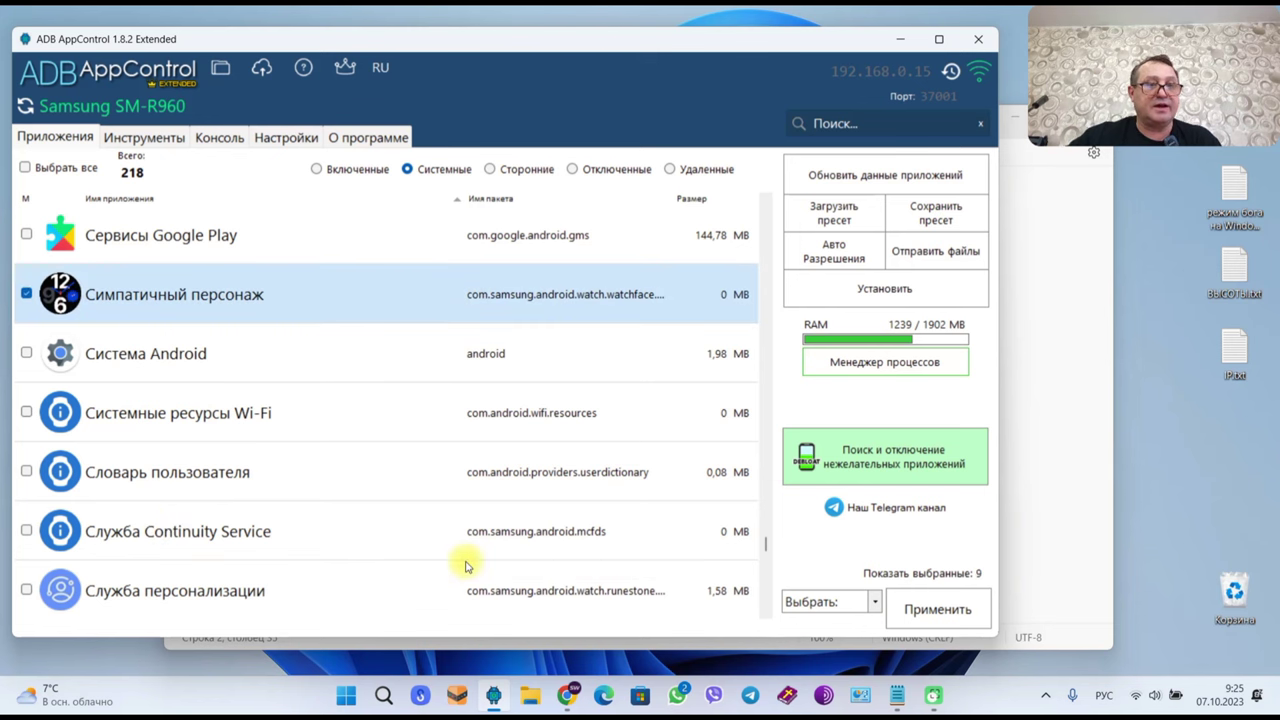
scroll(465, 567, "up", 2)
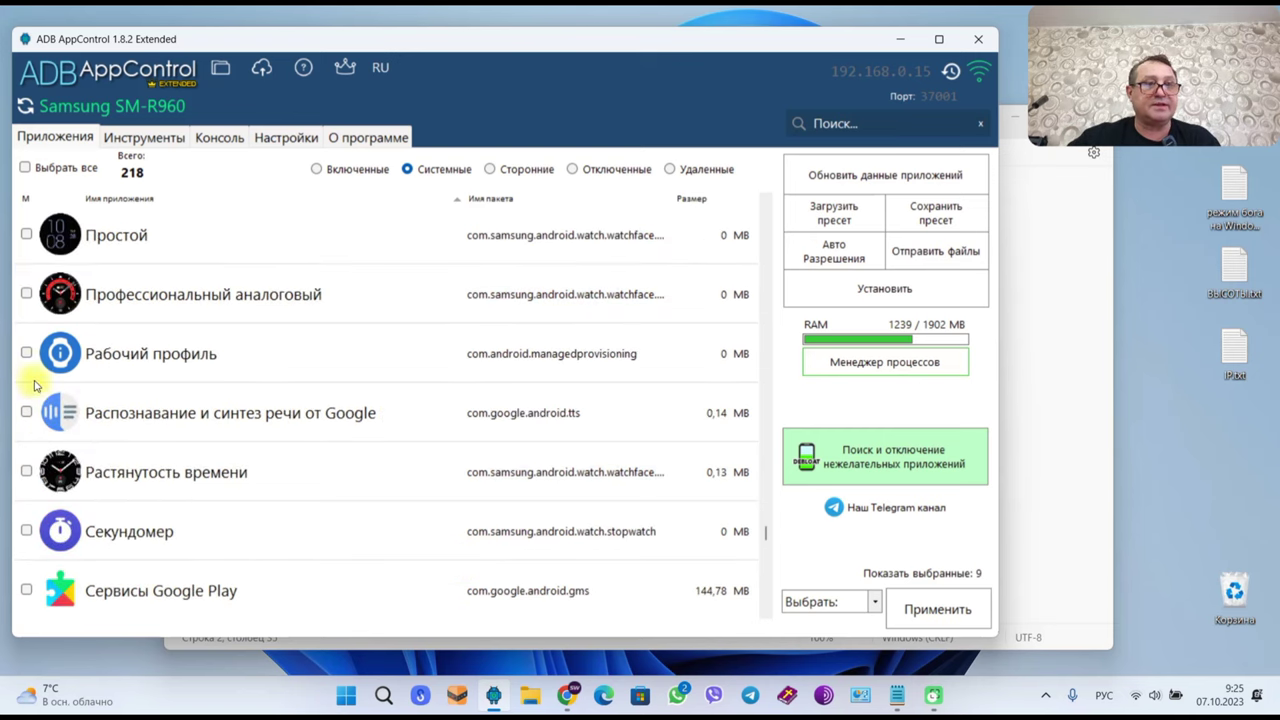
left_click(26, 234)
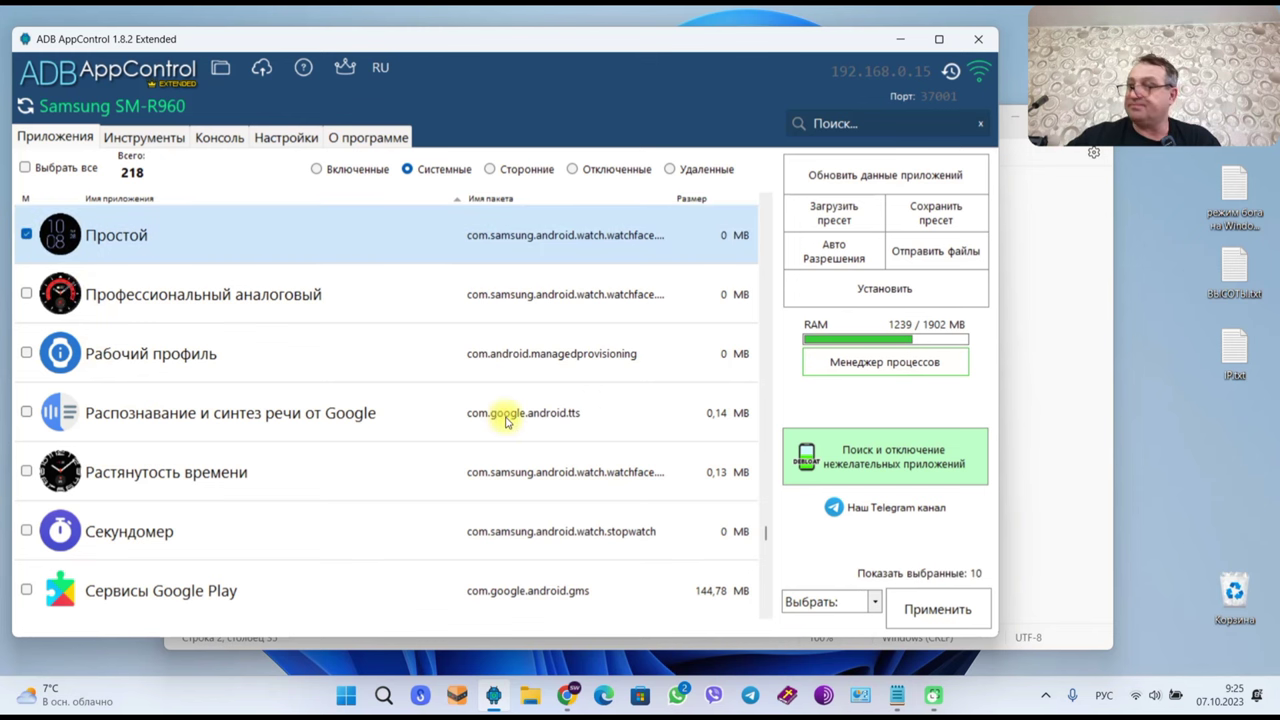
scroll(612, 410, "up", 1)
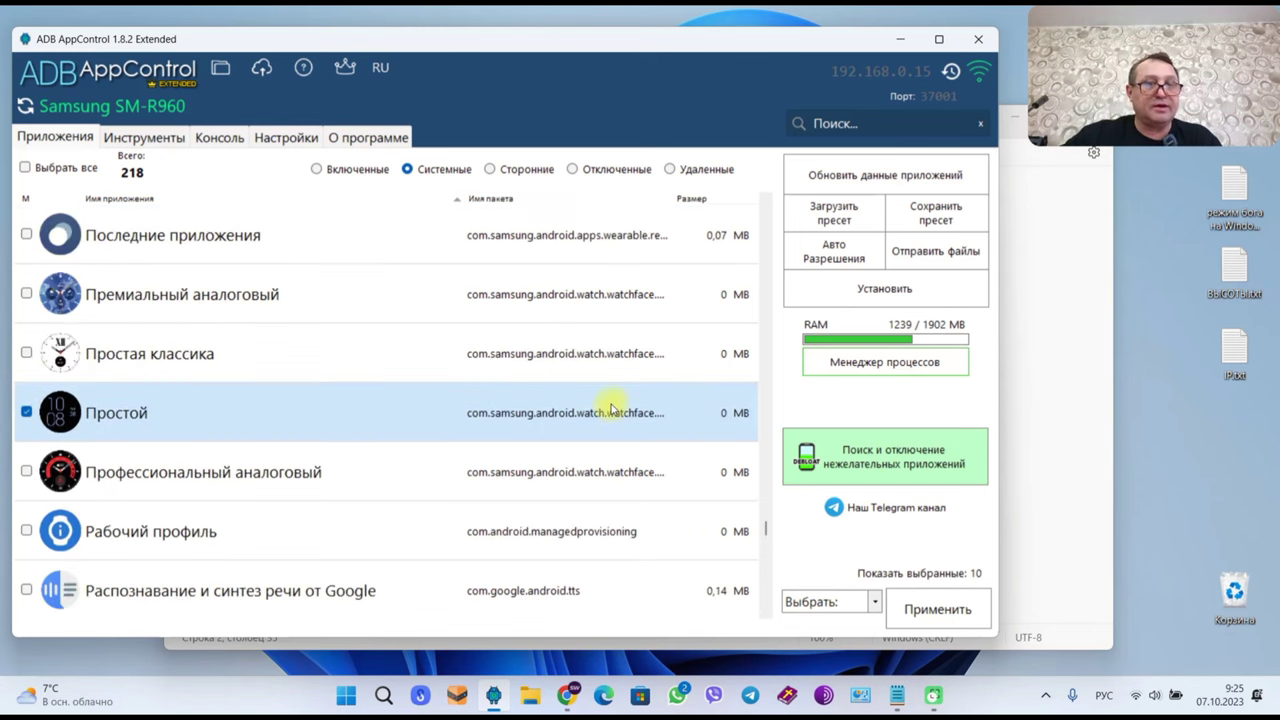
left_click(26, 353)
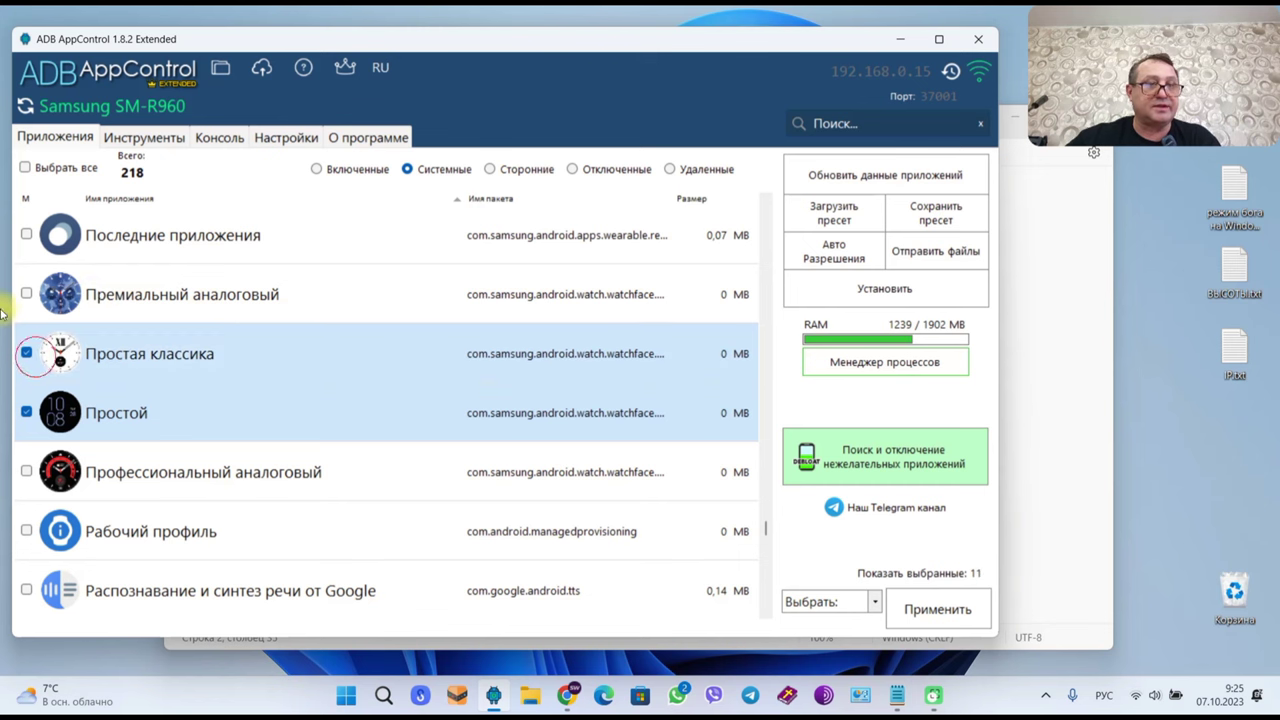
left_click(26, 294)
Mark the Основная панель watch face instead of the Погода watch face.
scroll(329, 400, "up", 1)
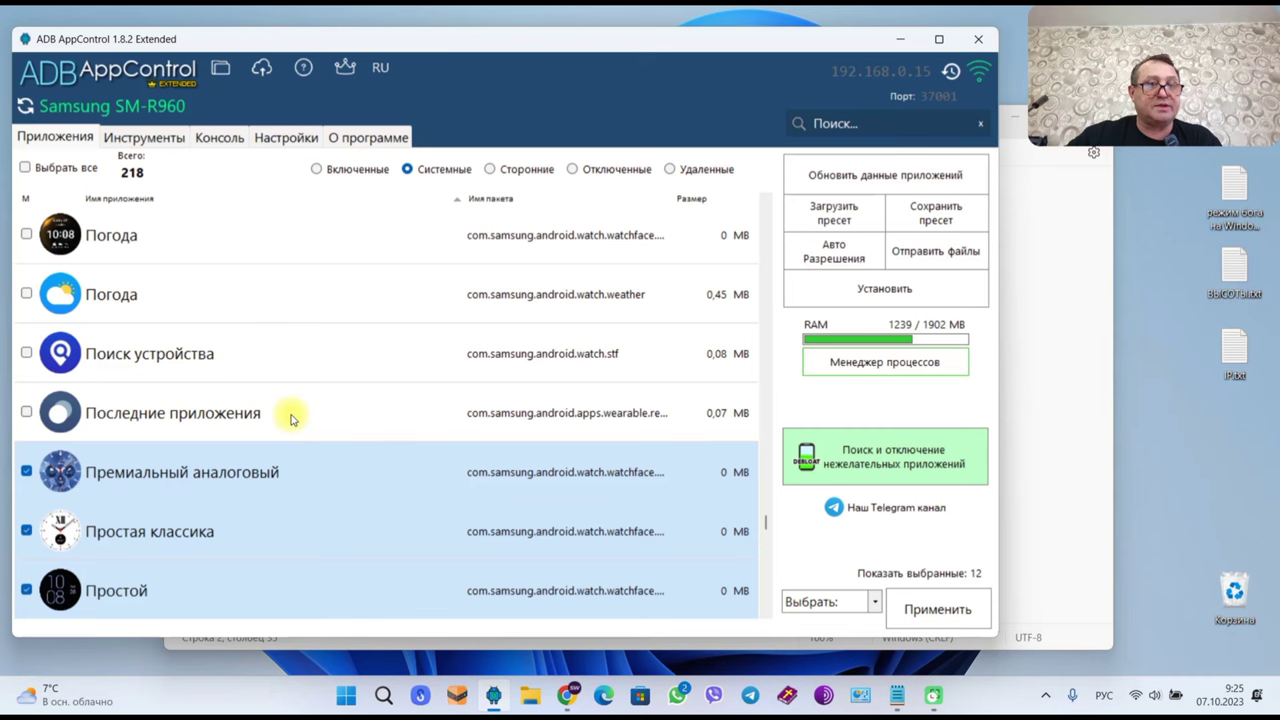
scroll(290, 418, "up", 1)
left_click(126, 418)
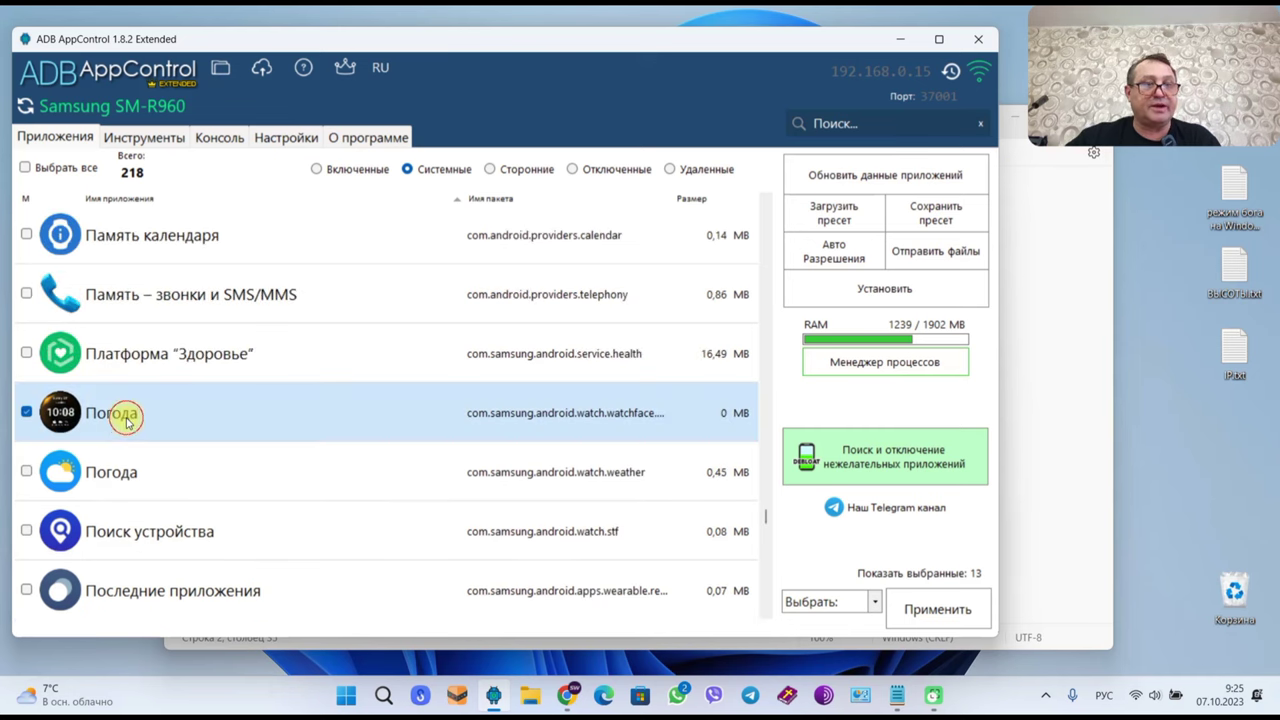
left_click(126, 418)
scroll(205, 440, "up", 1)
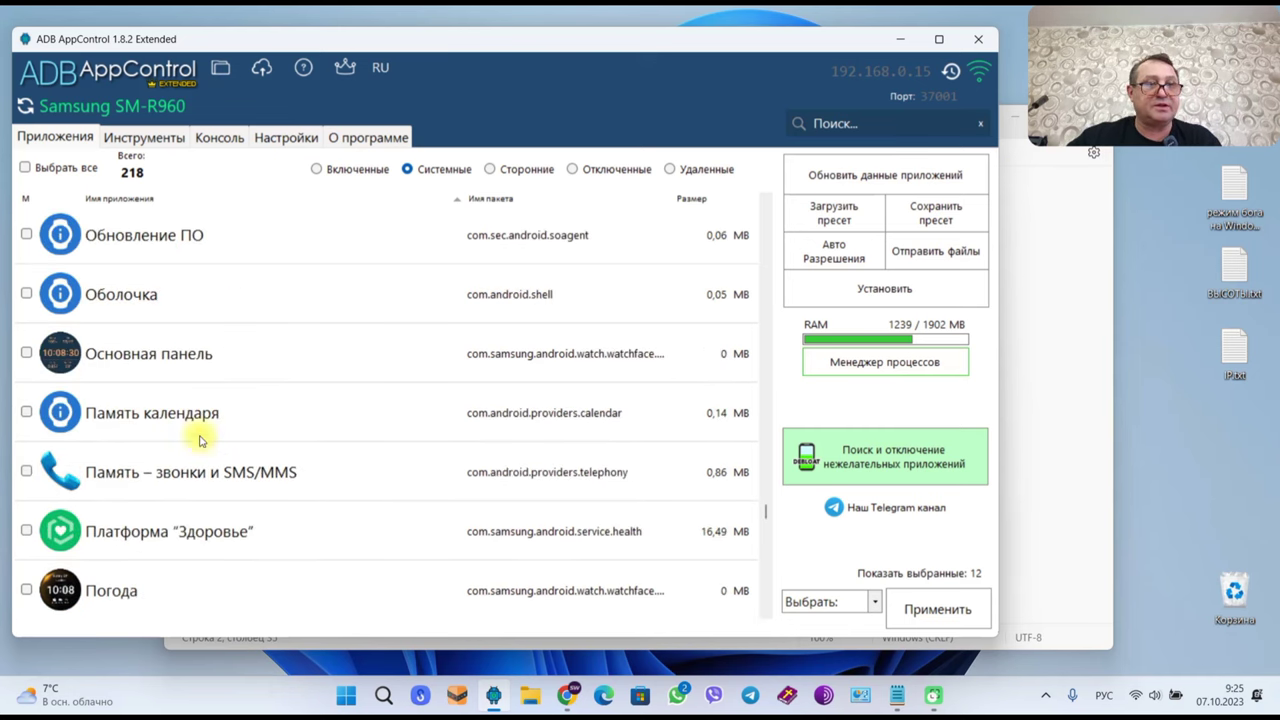
left_click(215, 366)
Mark the Мяч, Мой стиль and Мои фото+ watch faces.
scroll(232, 410, "up", 1)
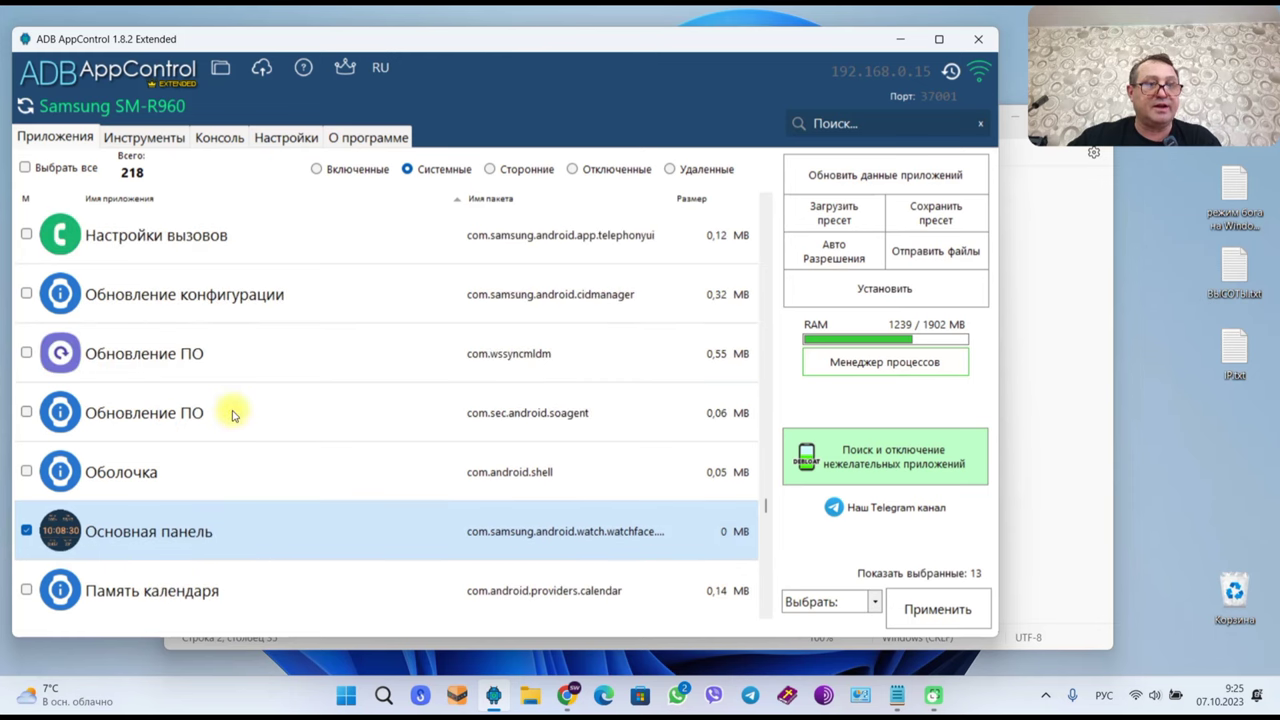
scroll(232, 414, "up", 3)
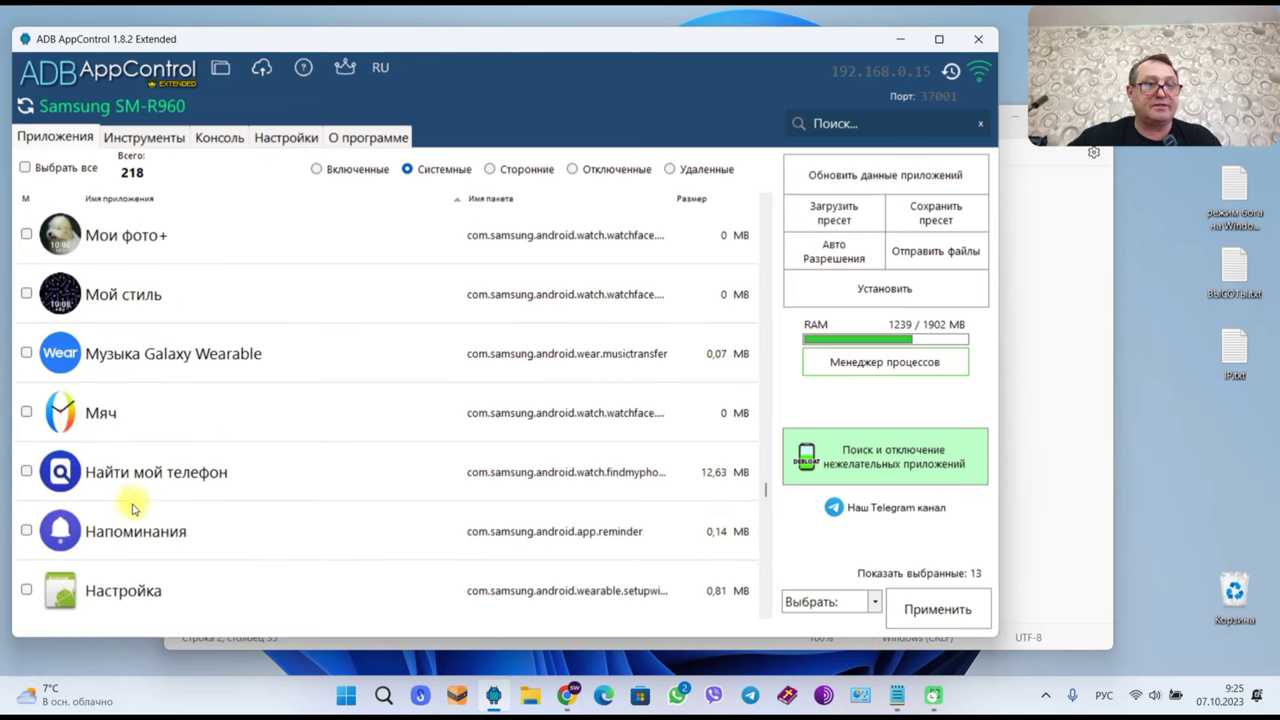
left_click(105, 432)
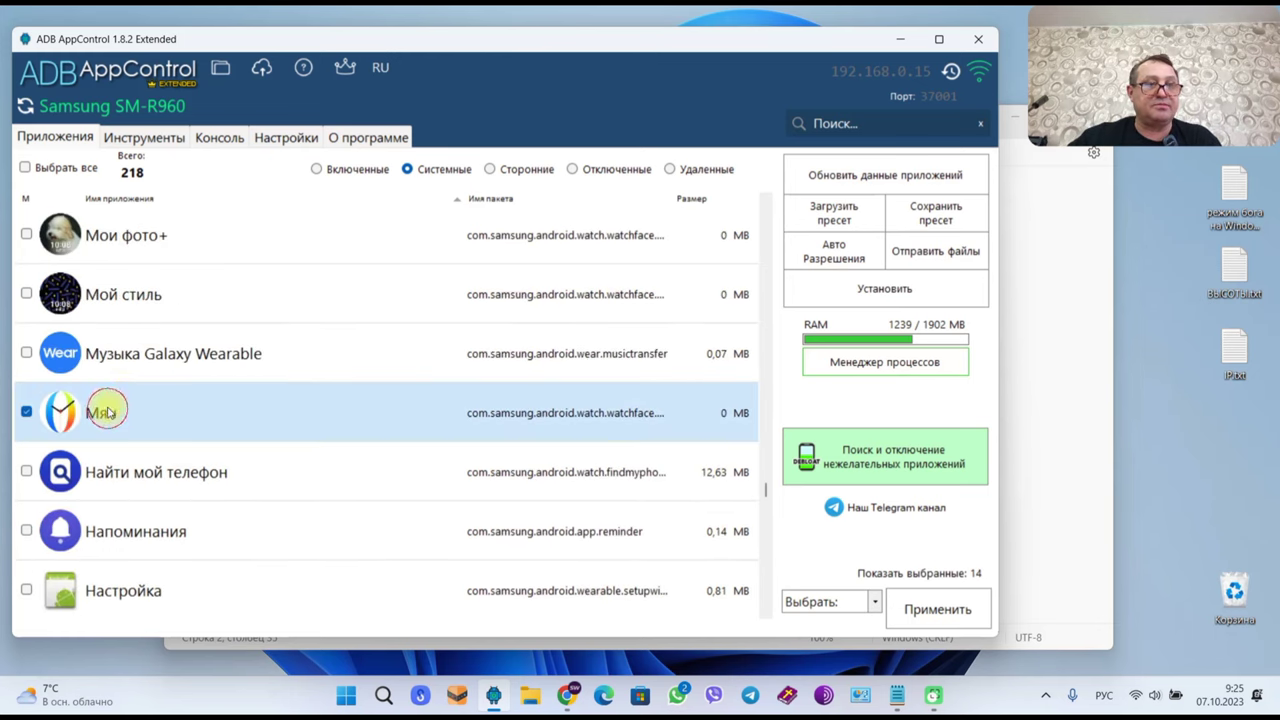
left_click(124, 296)
left_click(97, 243)
Mark the Крупные, Кинетические цифры and Камни watch faces.
scroll(166, 294, "up", 4)
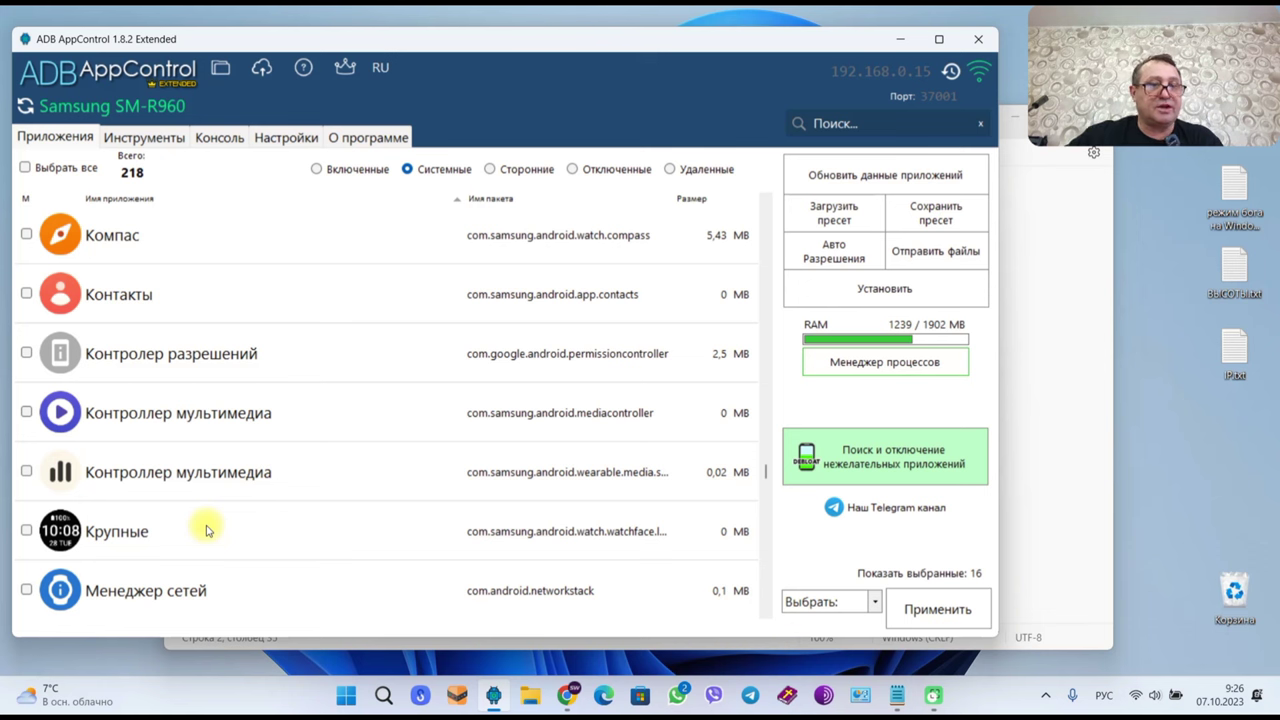
left_click(206, 530)
scroll(168, 531, "up", 1)
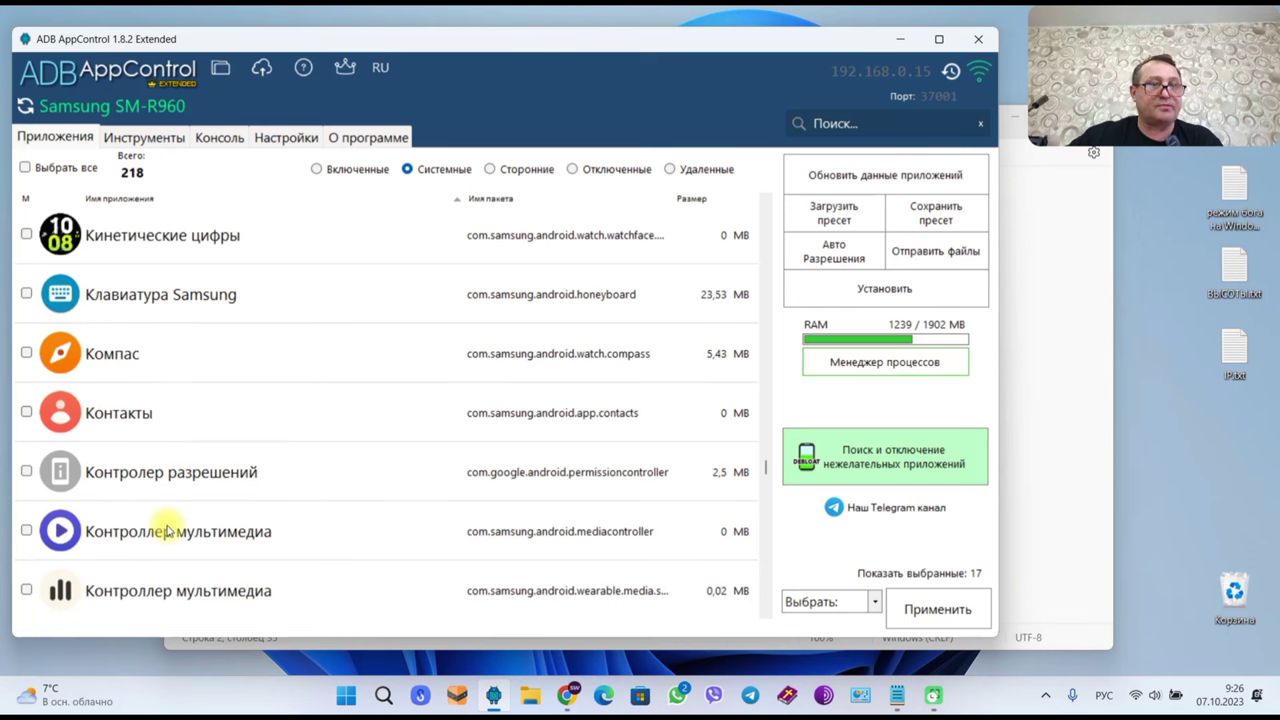
scroll(150, 522, "up", 1)
left_click(146, 410)
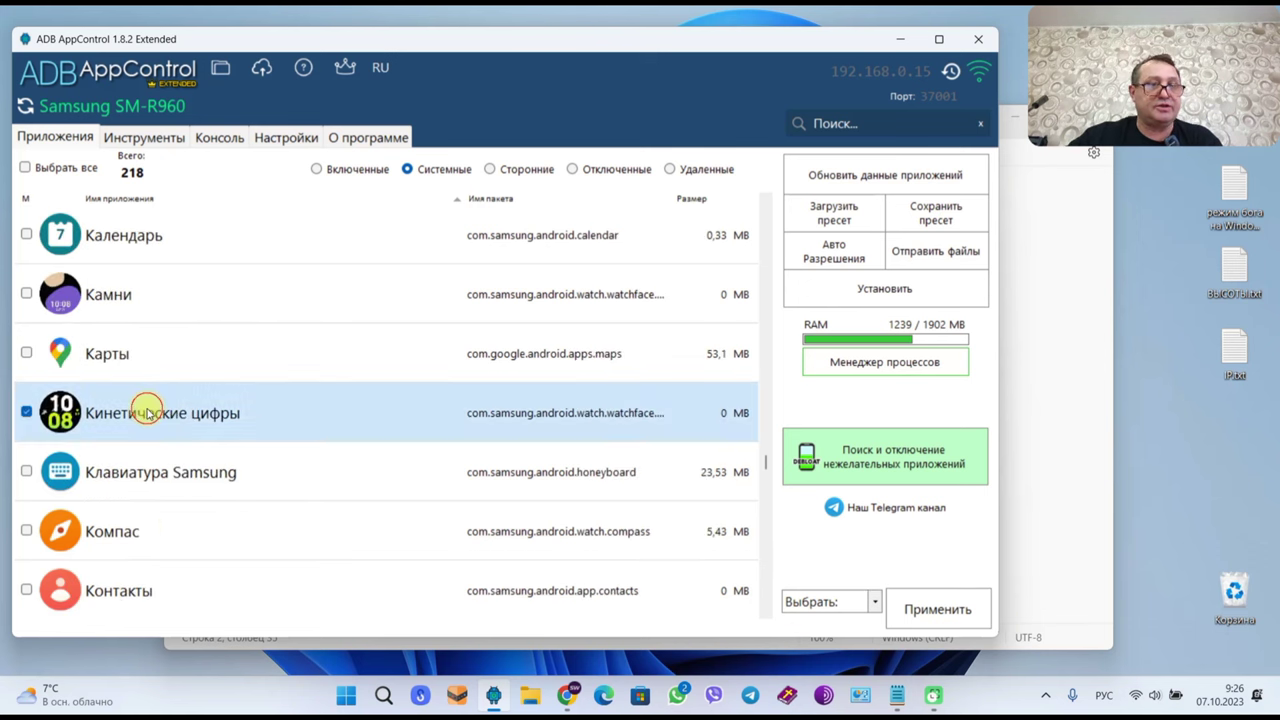
left_click(157, 300)
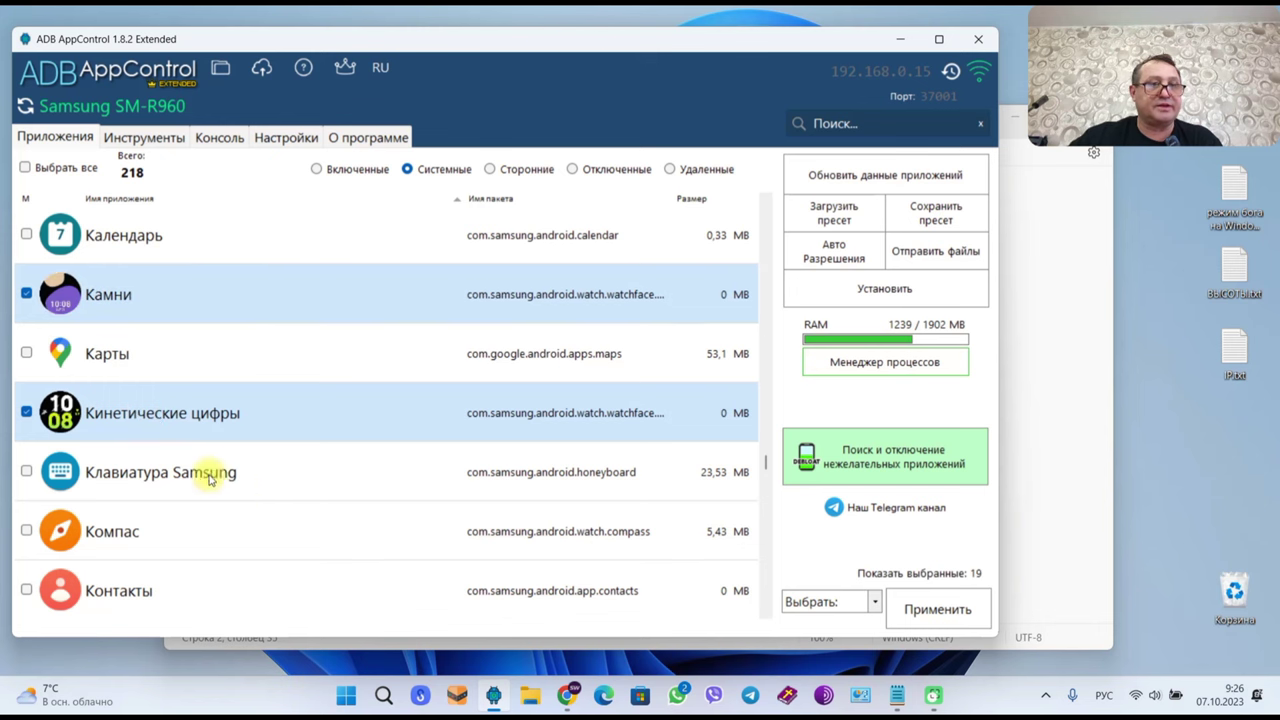
Add the Клавиатура Samsung application to the marked applications.
scroll(220, 478, "up", 1)
scroll(220, 478, "down", 1)
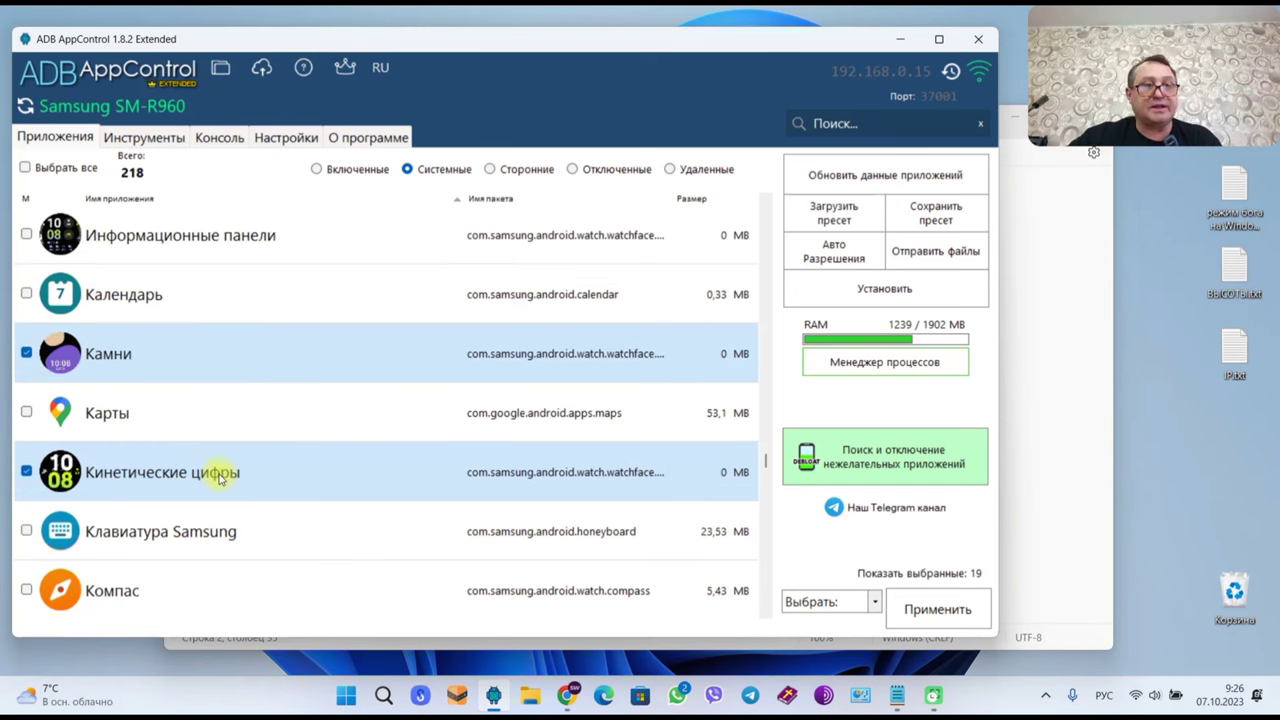
left_click(27, 531)
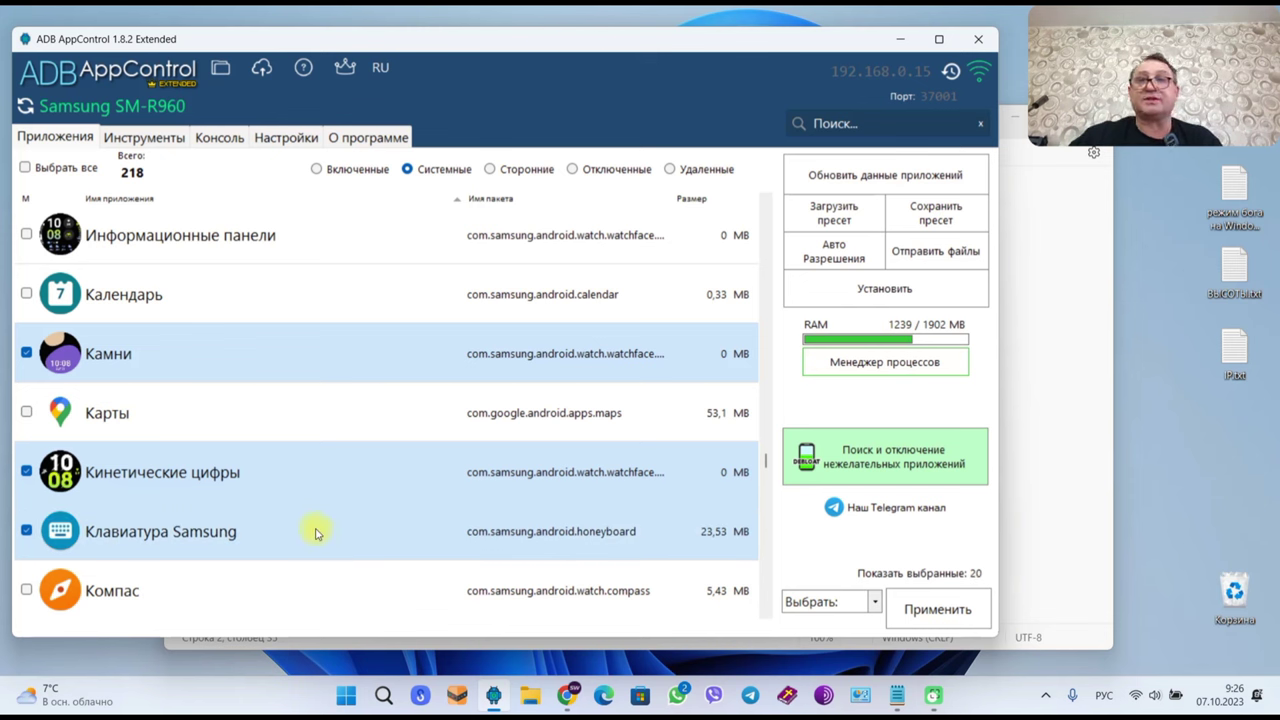
Mark the Задание по колич. шагов, Информационная панель and Информационные панели watch faces.
scroll(316, 533, "up", 1)
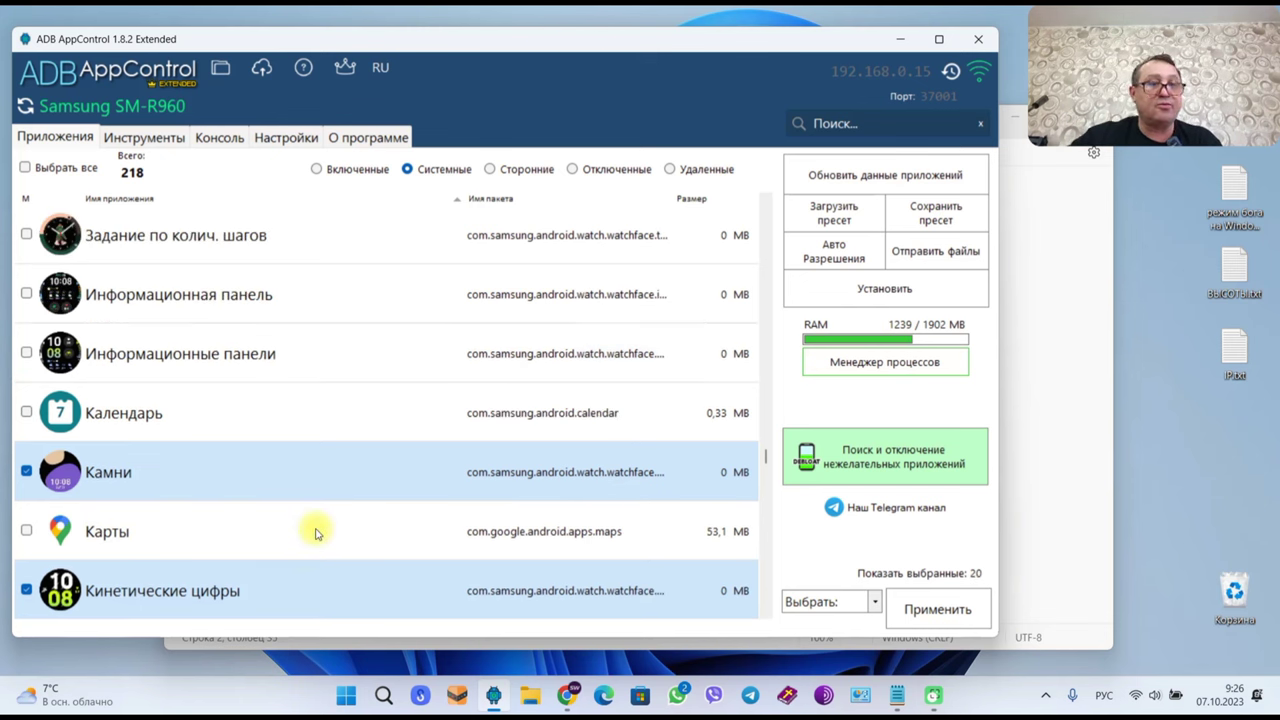
left_click(97, 242)
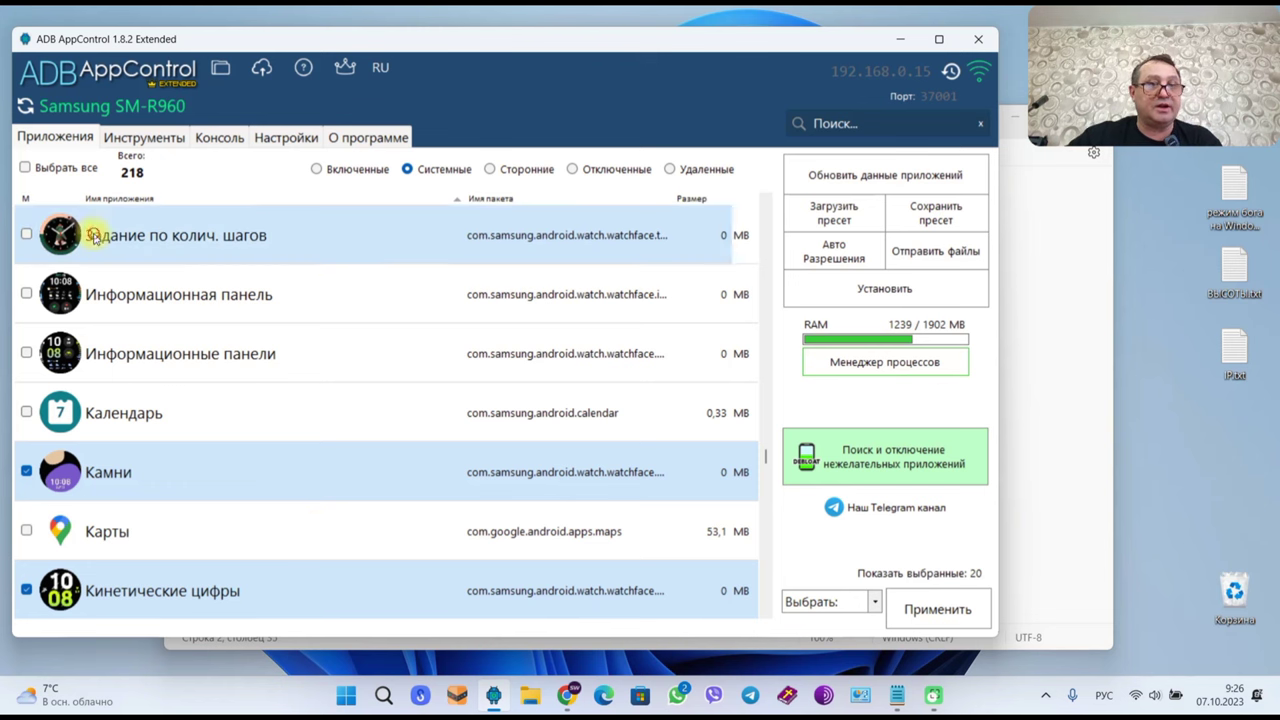
left_click(130, 292)
left_click(125, 350)
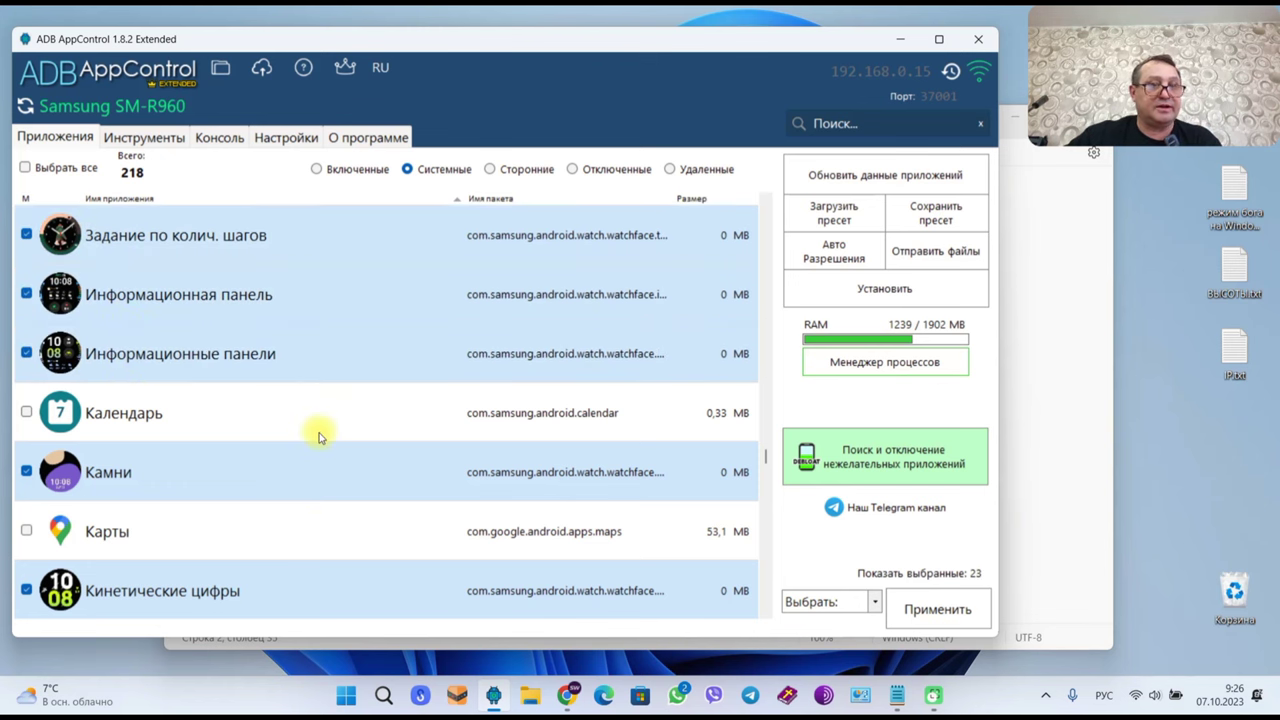
Mark the Живые обои, Животные and Жидкие цифры watch faces.
scroll(318, 436, "up", 1)
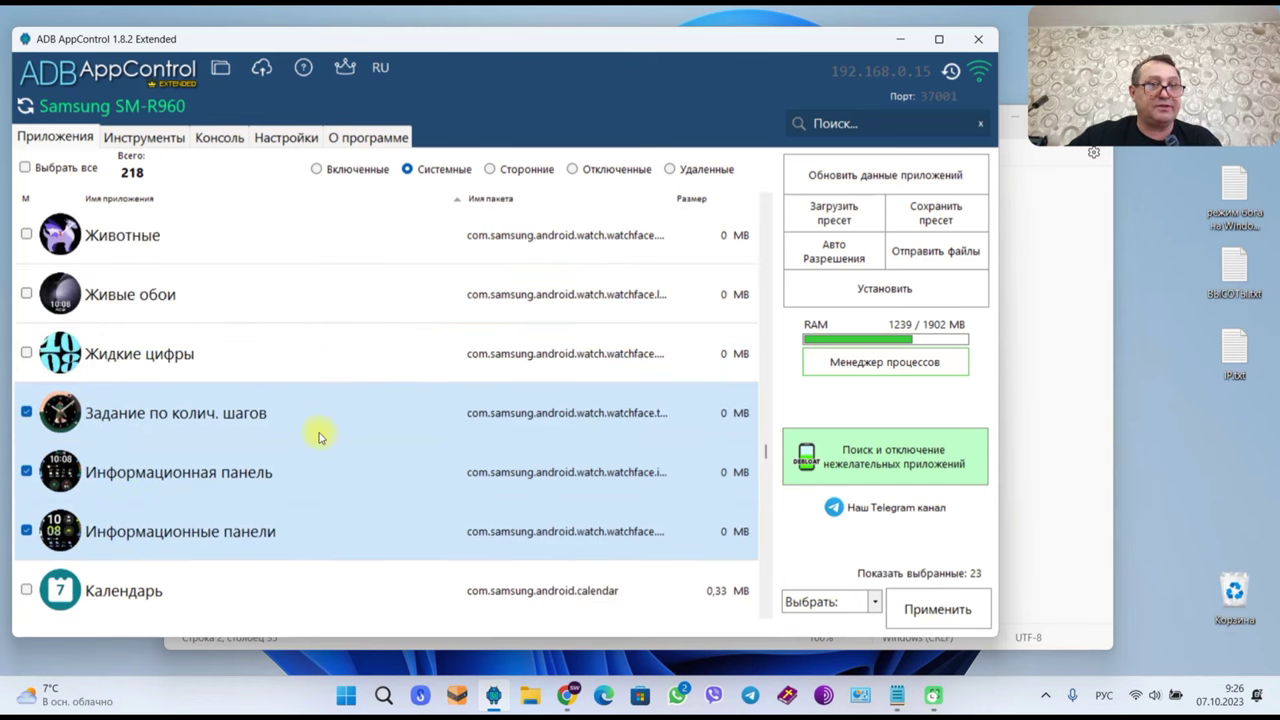
left_click(220, 306)
left_click(224, 243)
left_click(220, 362)
Mark the Ежедневная активность (цифровой), Друзья and Два цвета watch faces.
scroll(222, 372, "up", 1)
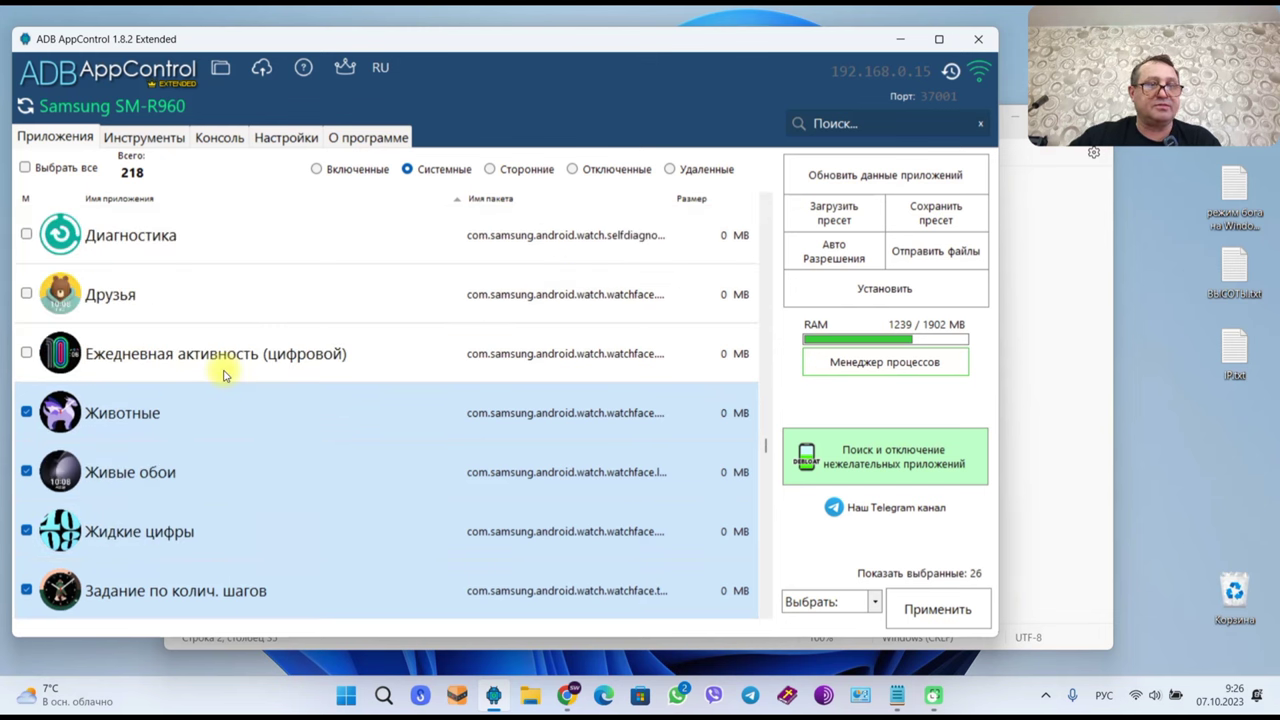
left_click(215, 368)
left_click(243, 292)
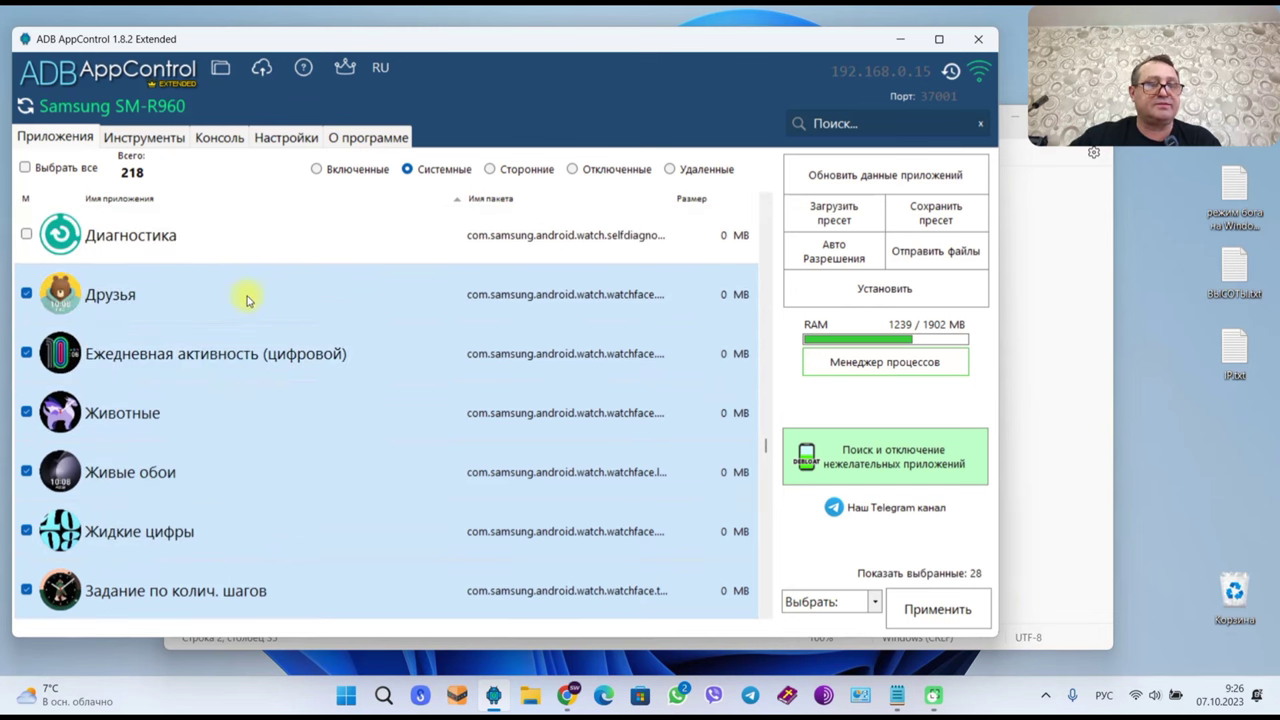
scroll(240, 352, "up", 1)
left_click(248, 352)
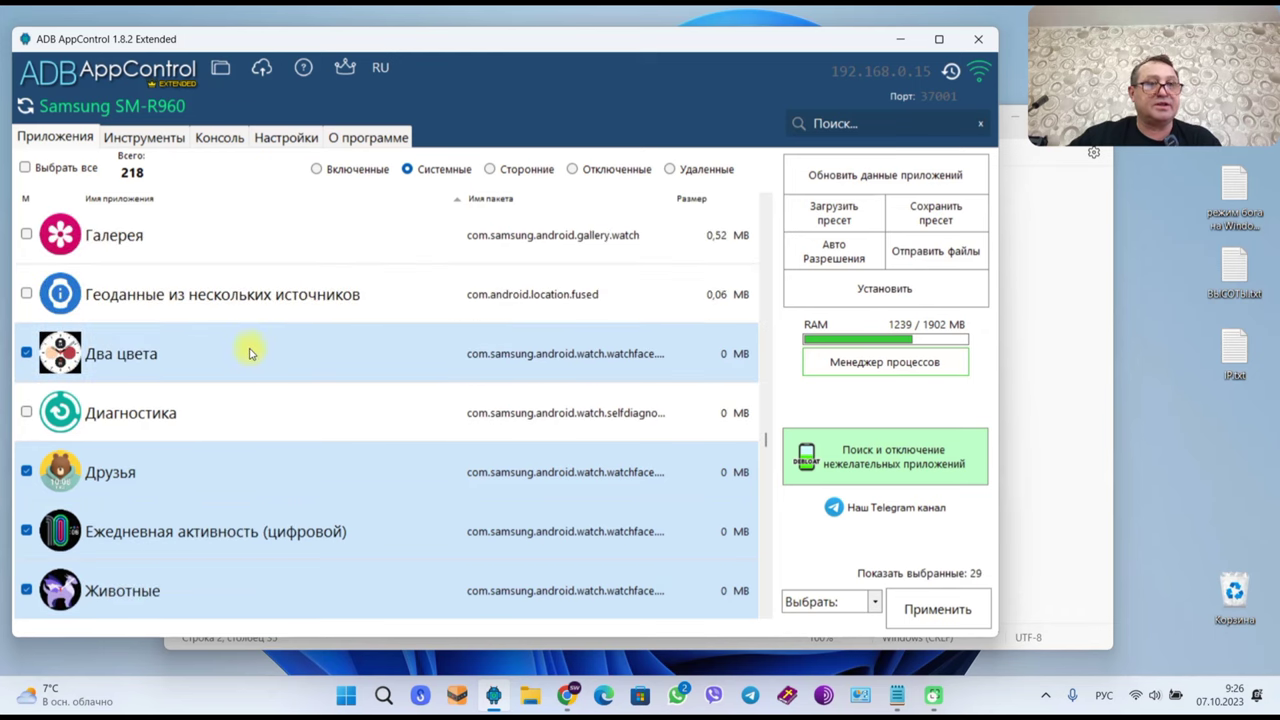
Mark the Включение голосом Bixby application and the Виды под угрозой вымирания watch face.
scroll(351, 482, "up", 1)
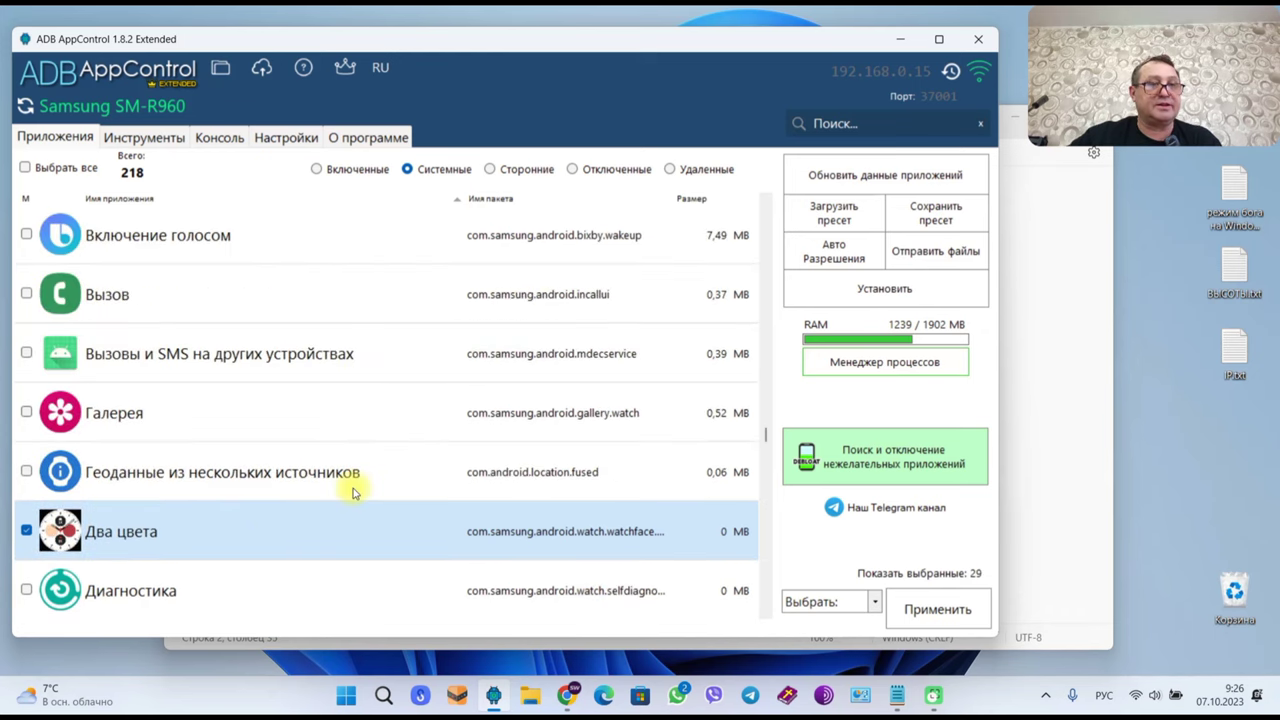
left_click(266, 233)
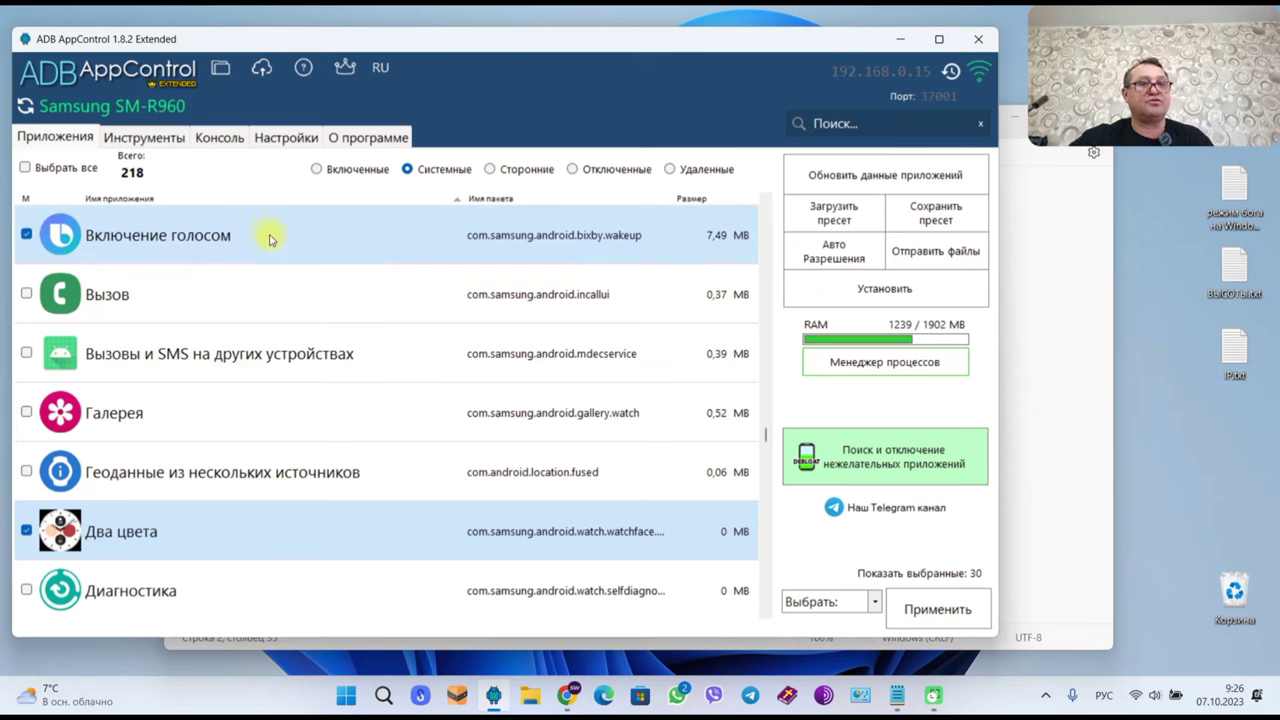
scroll(286, 445, "up", 1)
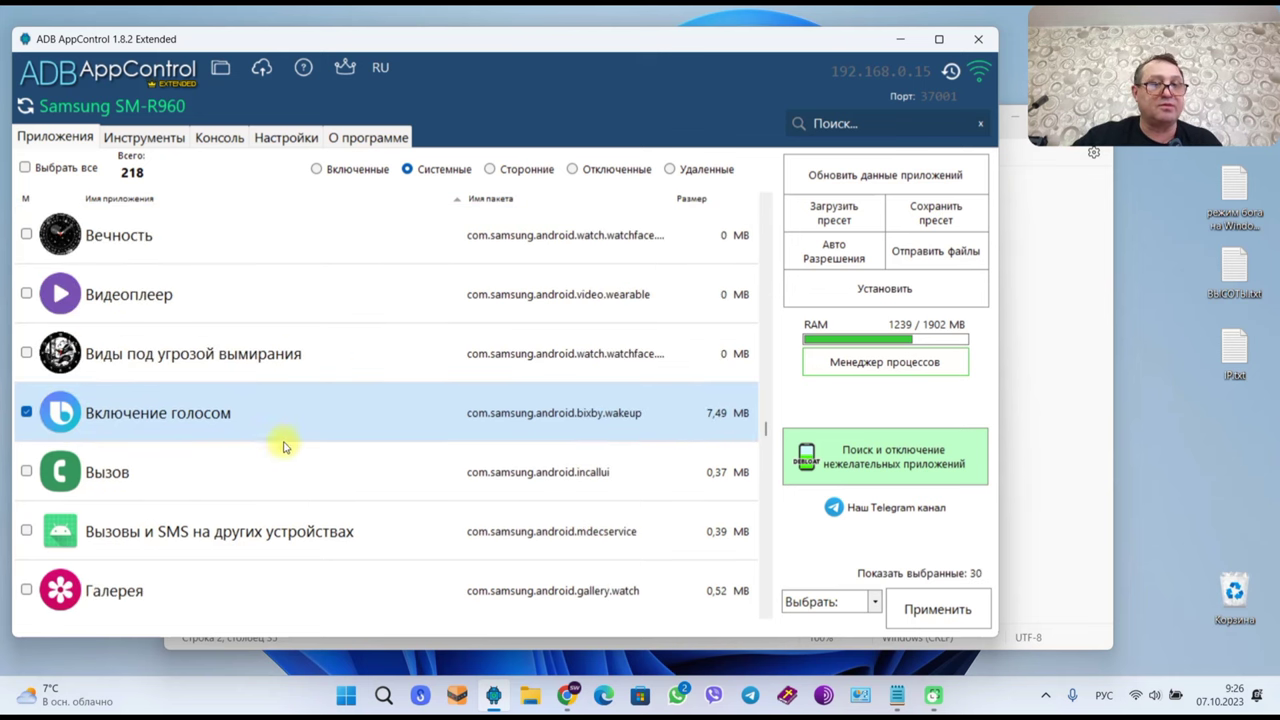
left_click(286, 362)
Mark the Вечность, Большие цифры and Большие символы watch faces.
scroll(300, 453, "up", 1)
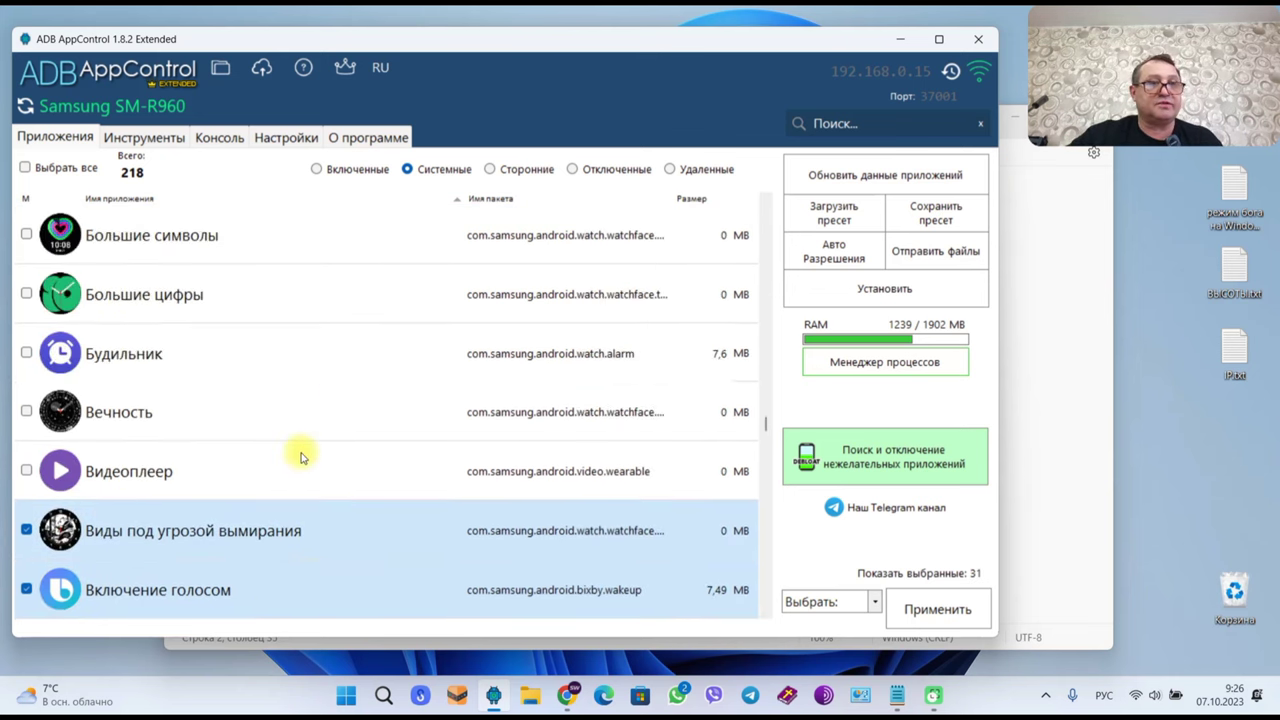
left_click(252, 428)
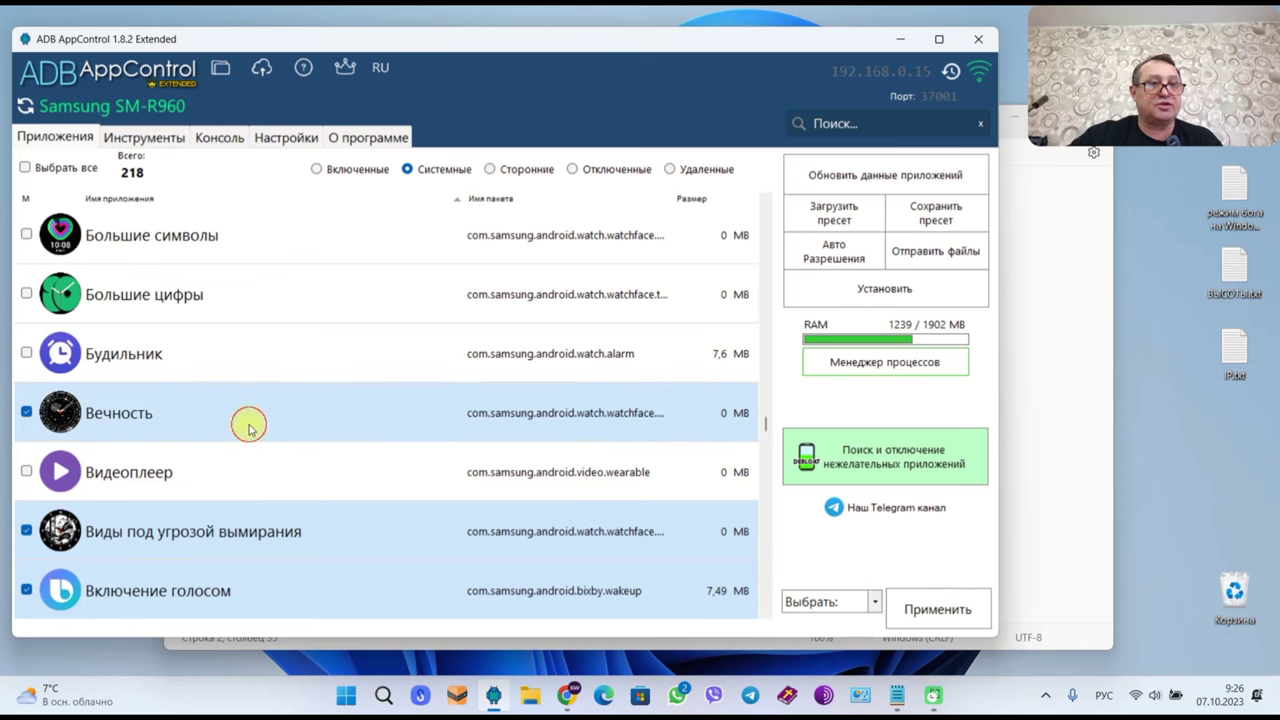
left_click(271, 292)
left_click(271, 244)
Mark the Аналоговая панель and Активный watch faces.
scroll(300, 349, "up", 1)
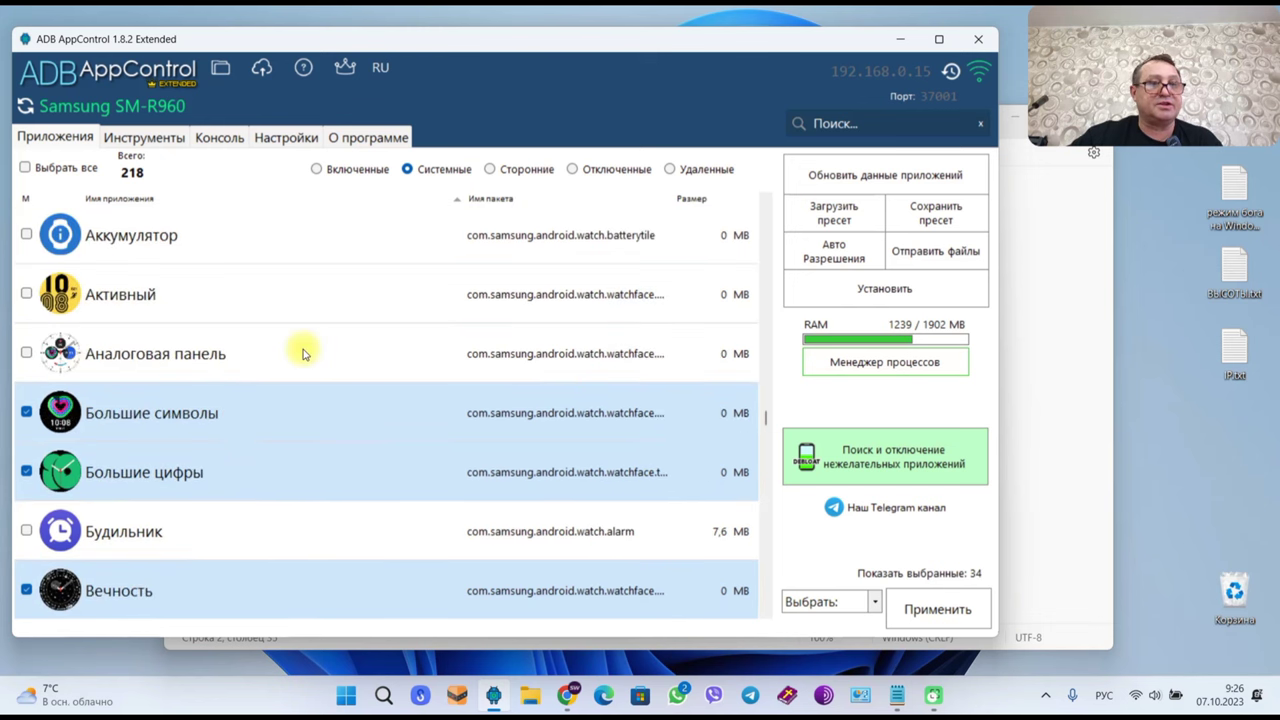
left_click(245, 345)
left_click(253, 295)
Add the Samsung Pay application Watch plug-in to the marked applications.
scroll(278, 342, "up", 1)
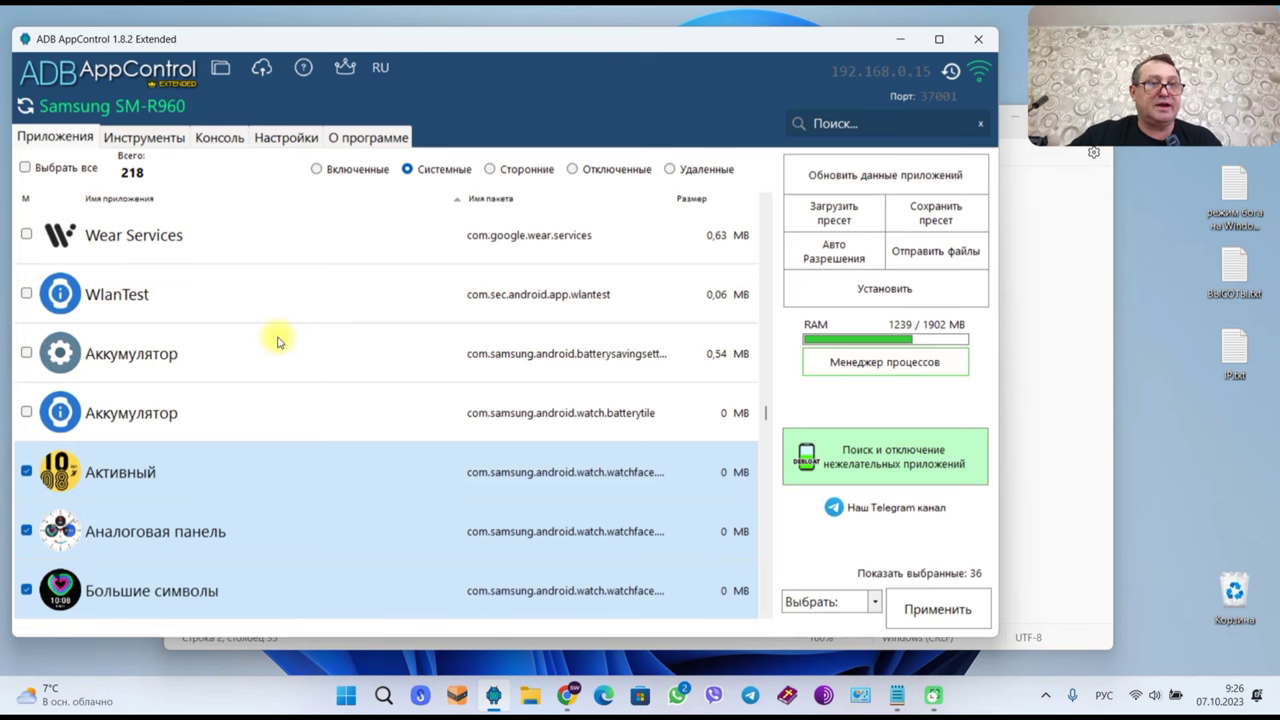
scroll(278, 342, "up", 1)
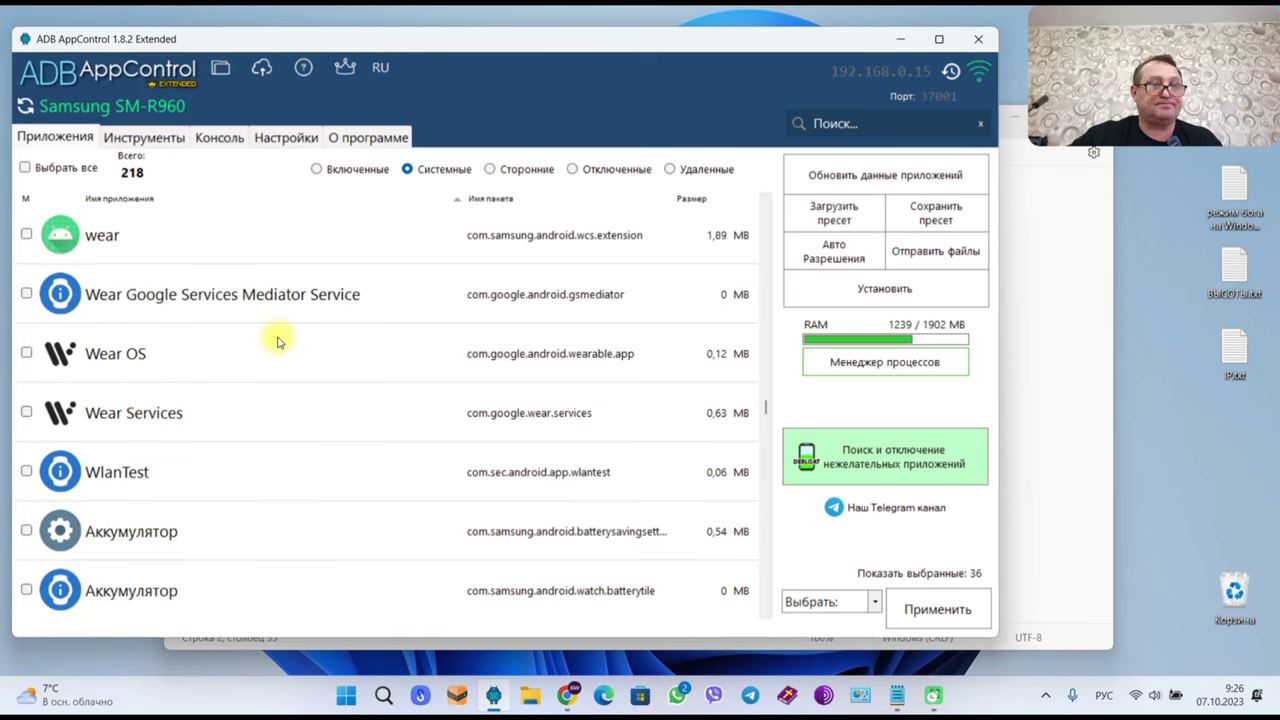
scroll(278, 342, "up", 1)
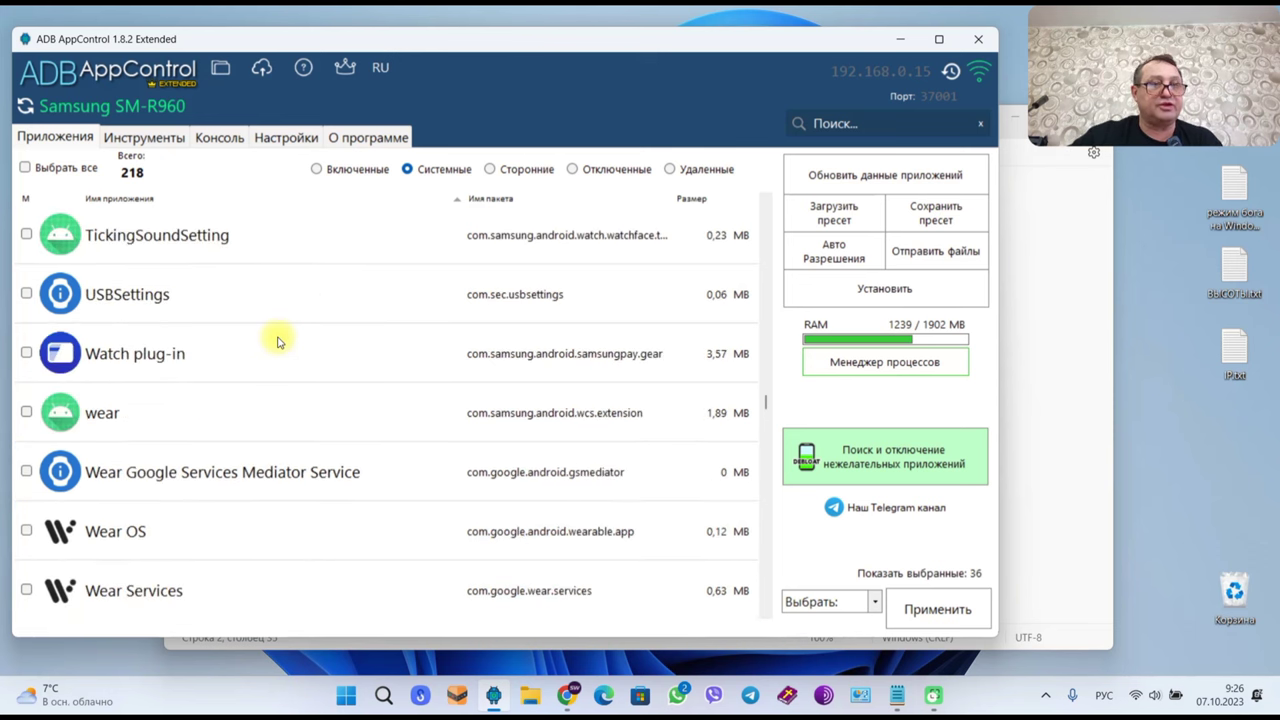
left_click(265, 358)
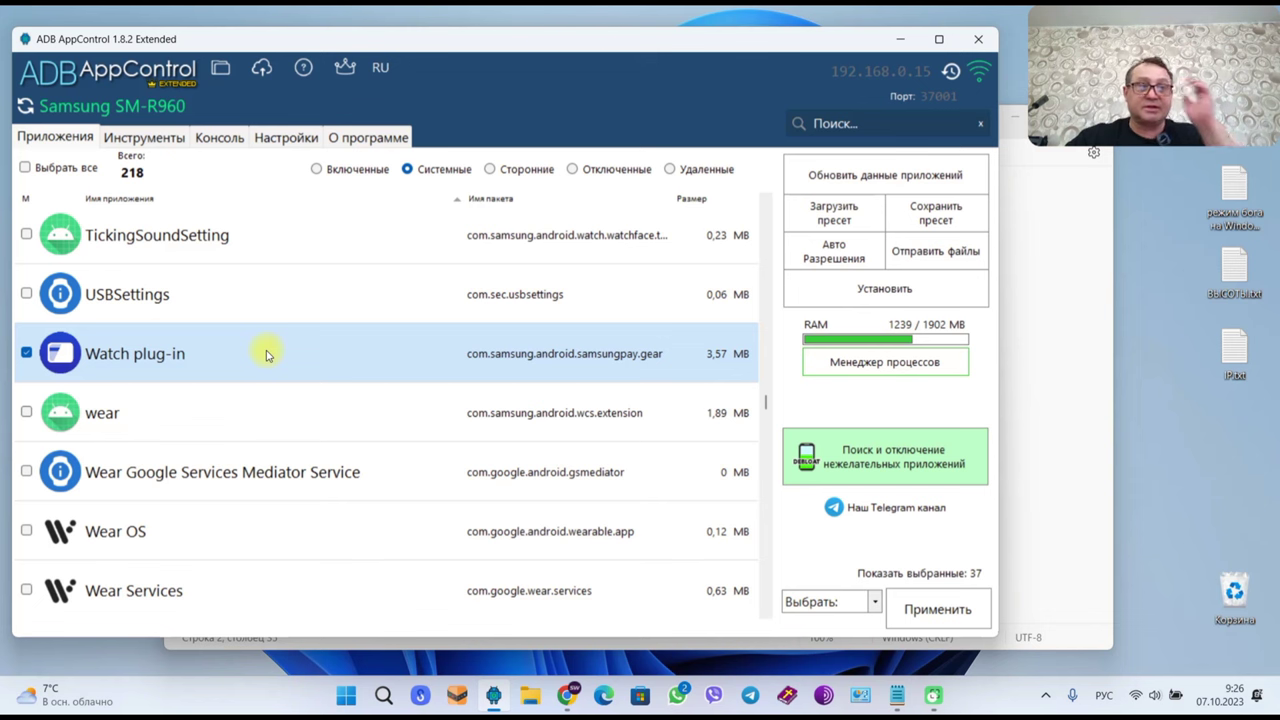
Look back through the system applications from Watch plug-in up to Bitmoji for more unneeded ones.
scroll(266, 355, "up", 1)
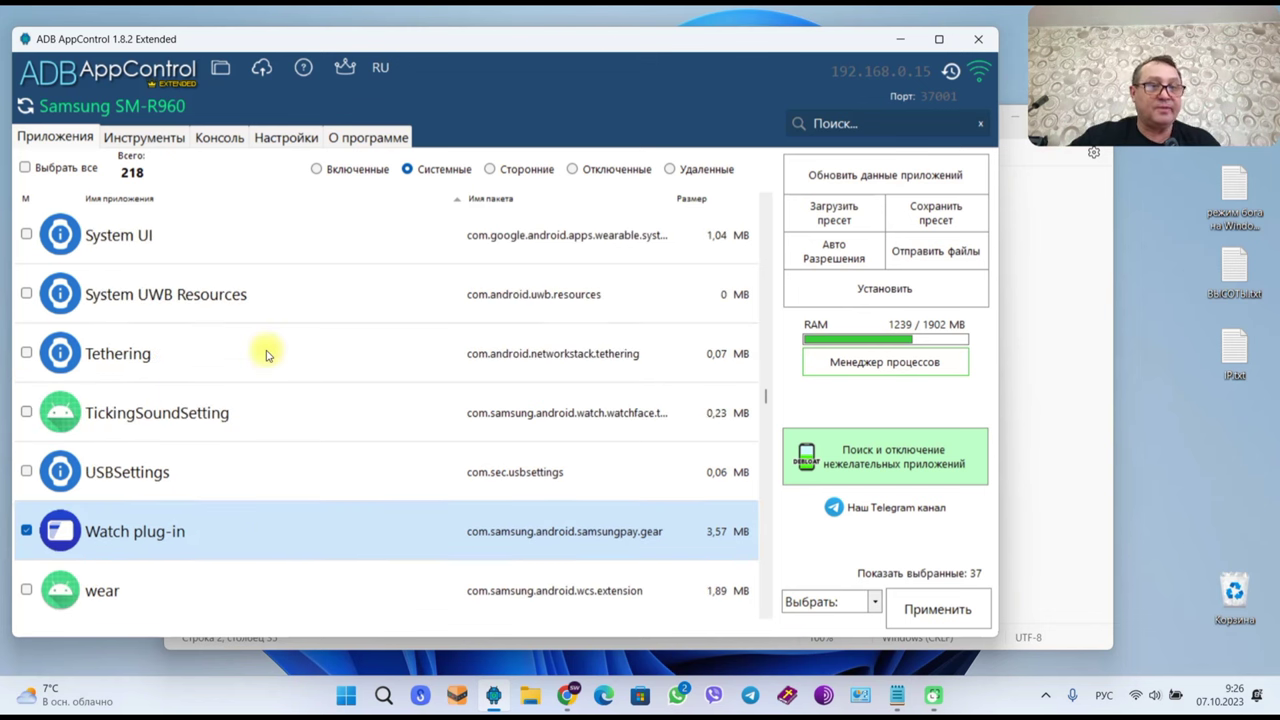
scroll(266, 355, "up", 1)
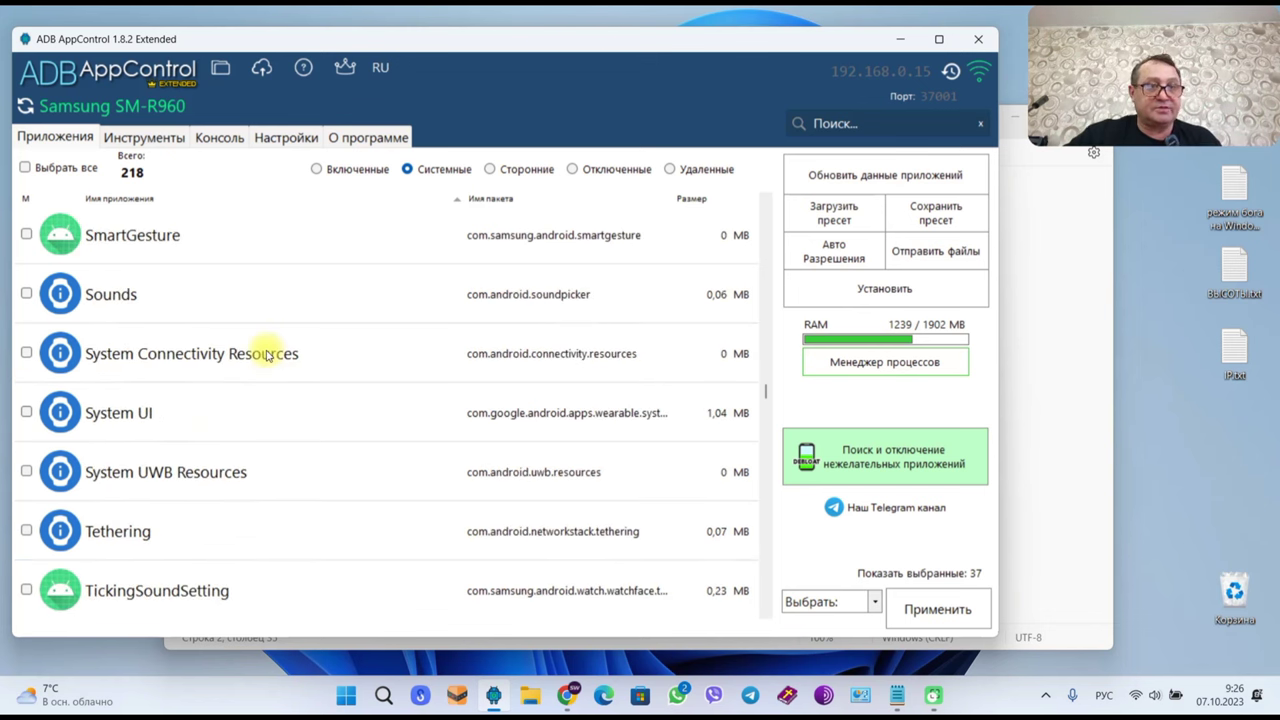
scroll(266, 355, "up", 1)
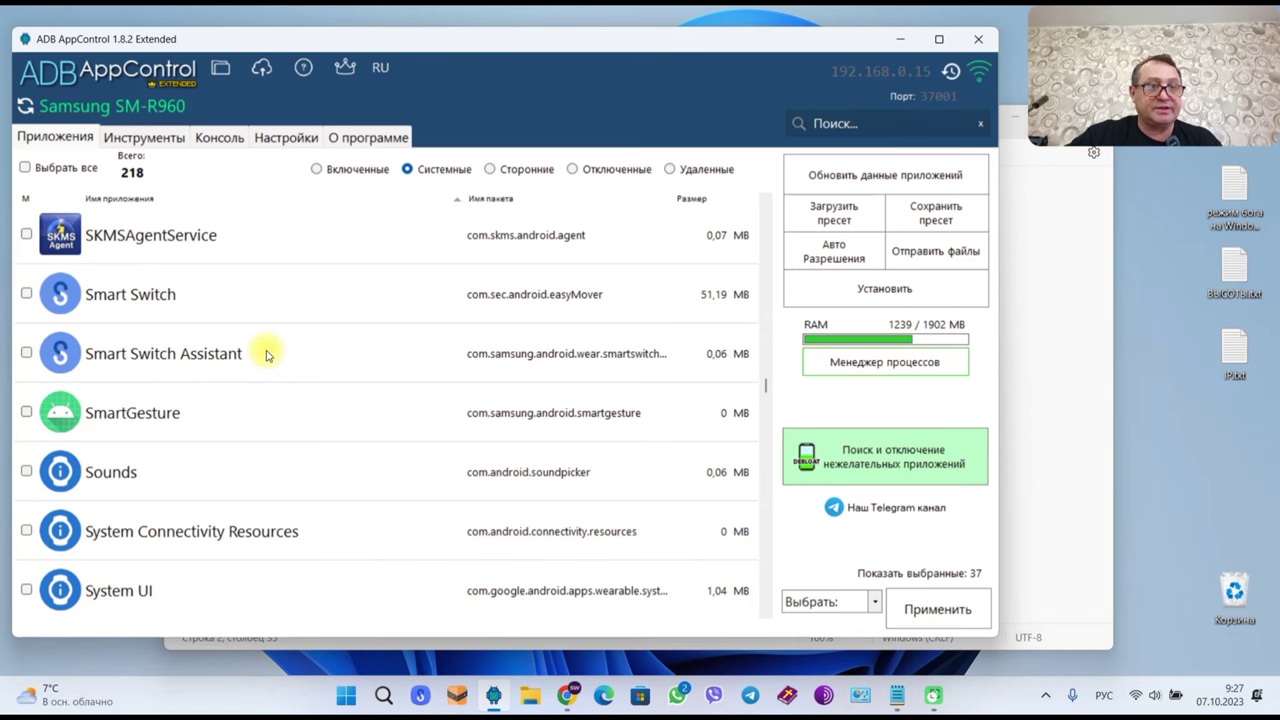
scroll(266, 355, "up", 1)
scroll(268, 355, "up", 1)
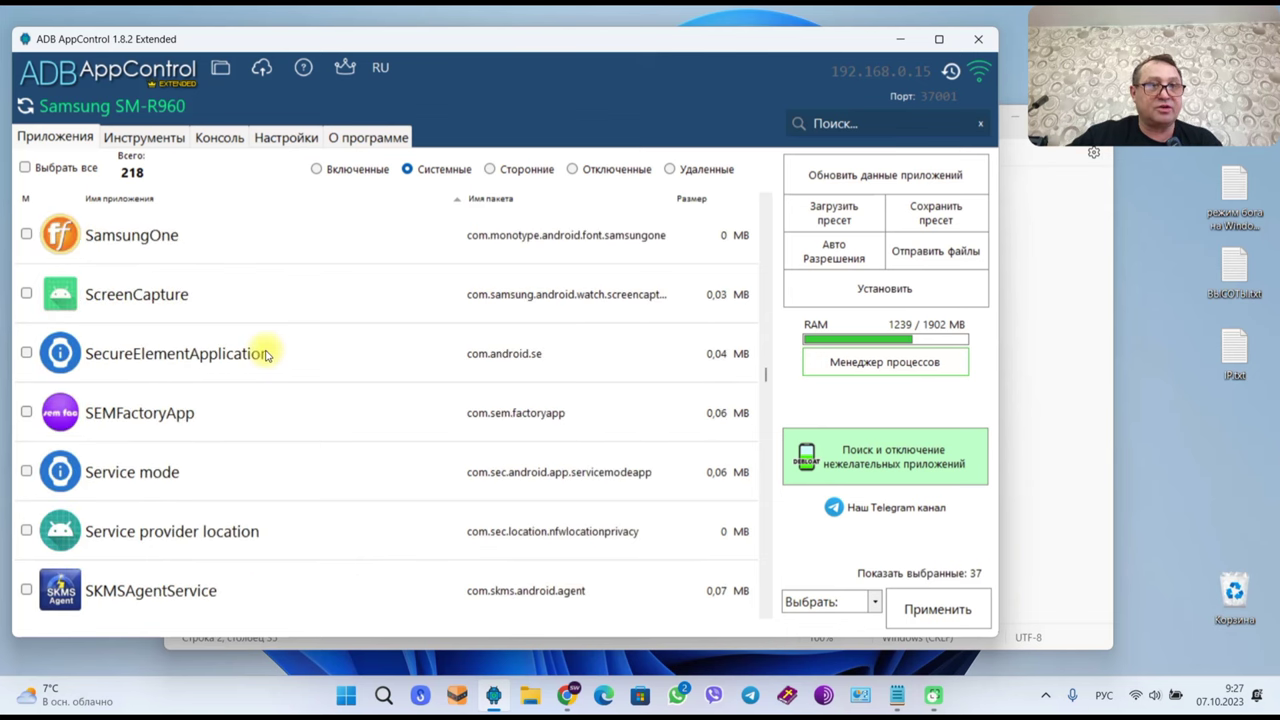
scroll(266, 355, "up", 1)
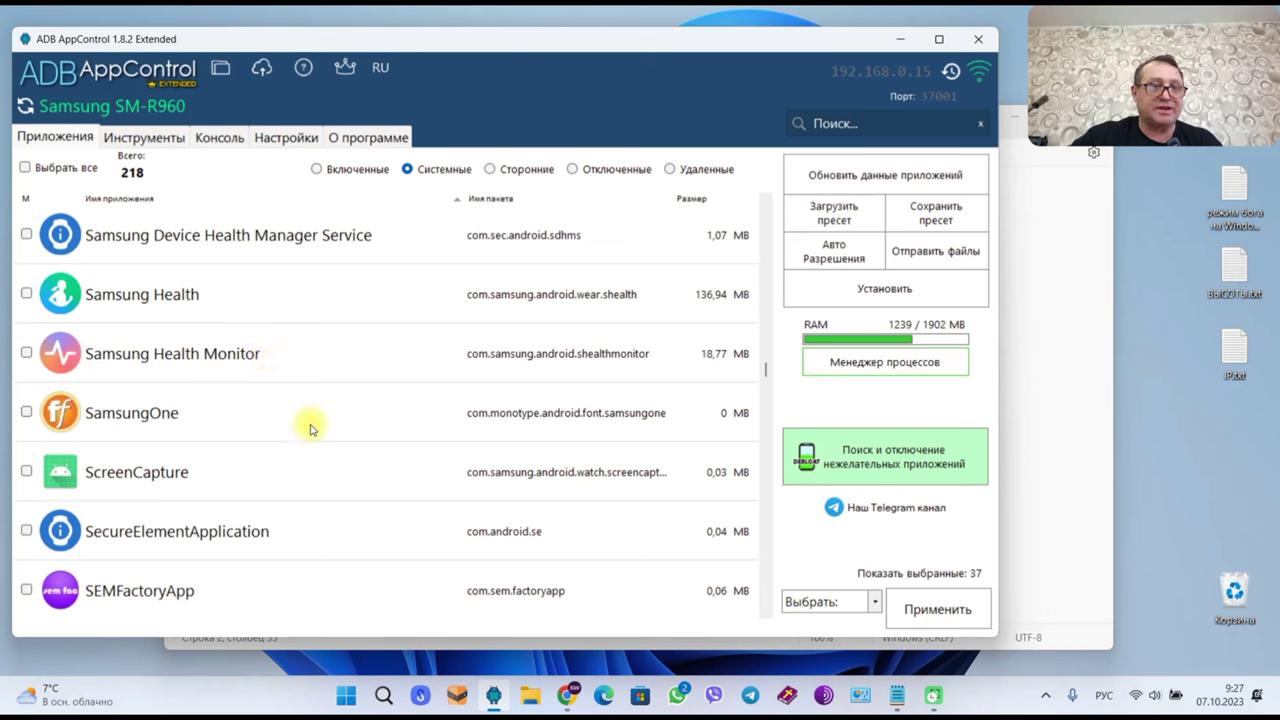
scroll(348, 450, "up", 1)
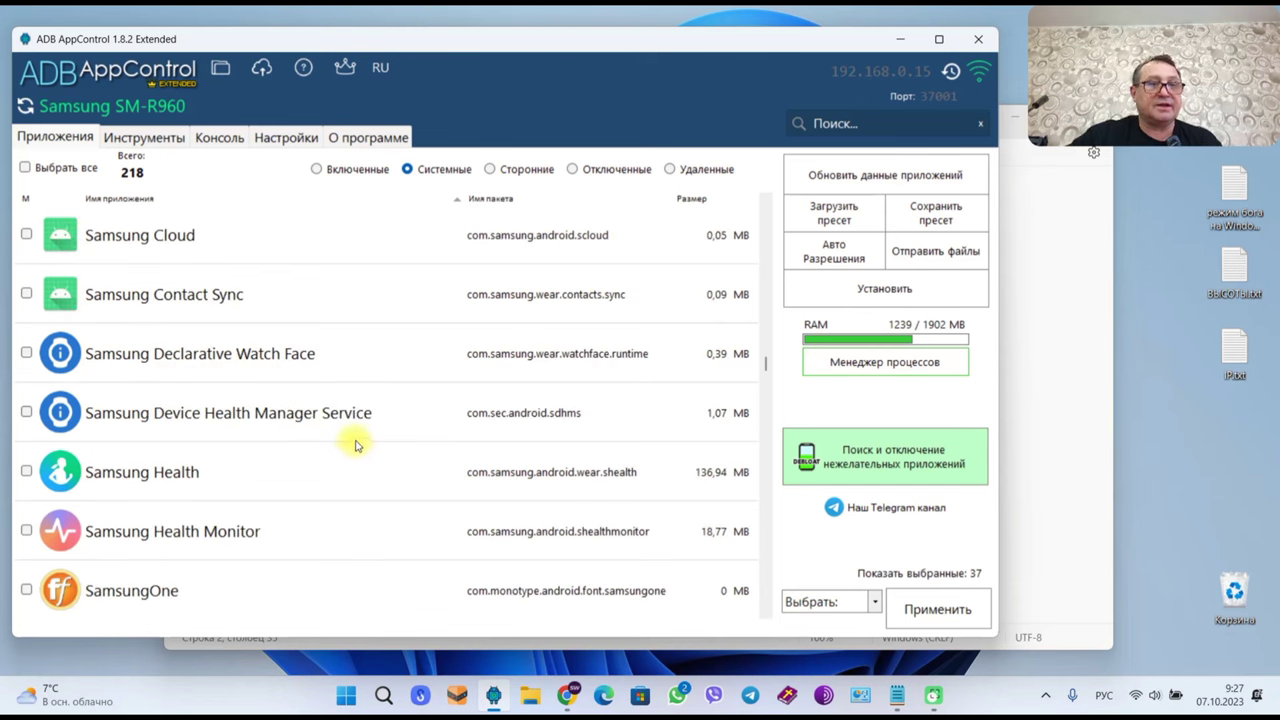
scroll(366, 434, "up", 1)
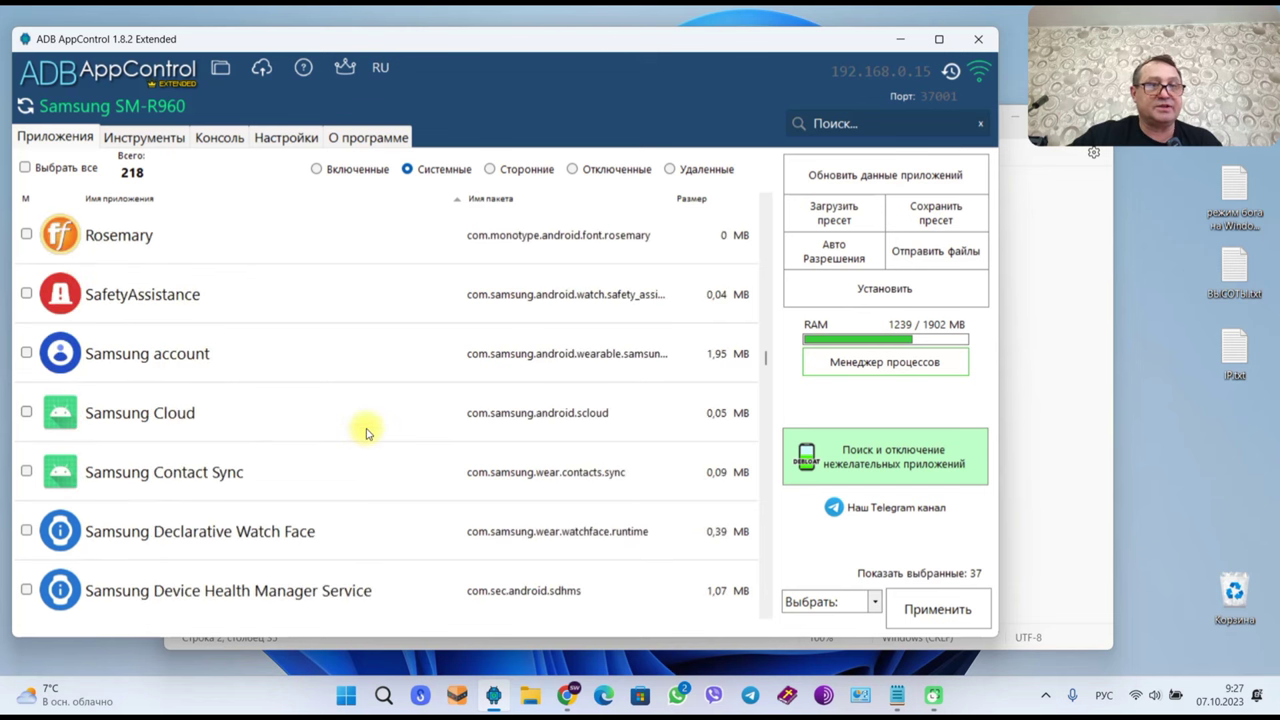
scroll(366, 434, "up", 1)
scroll(366, 434, "up", 1)
scroll(366, 434, "down", 1)
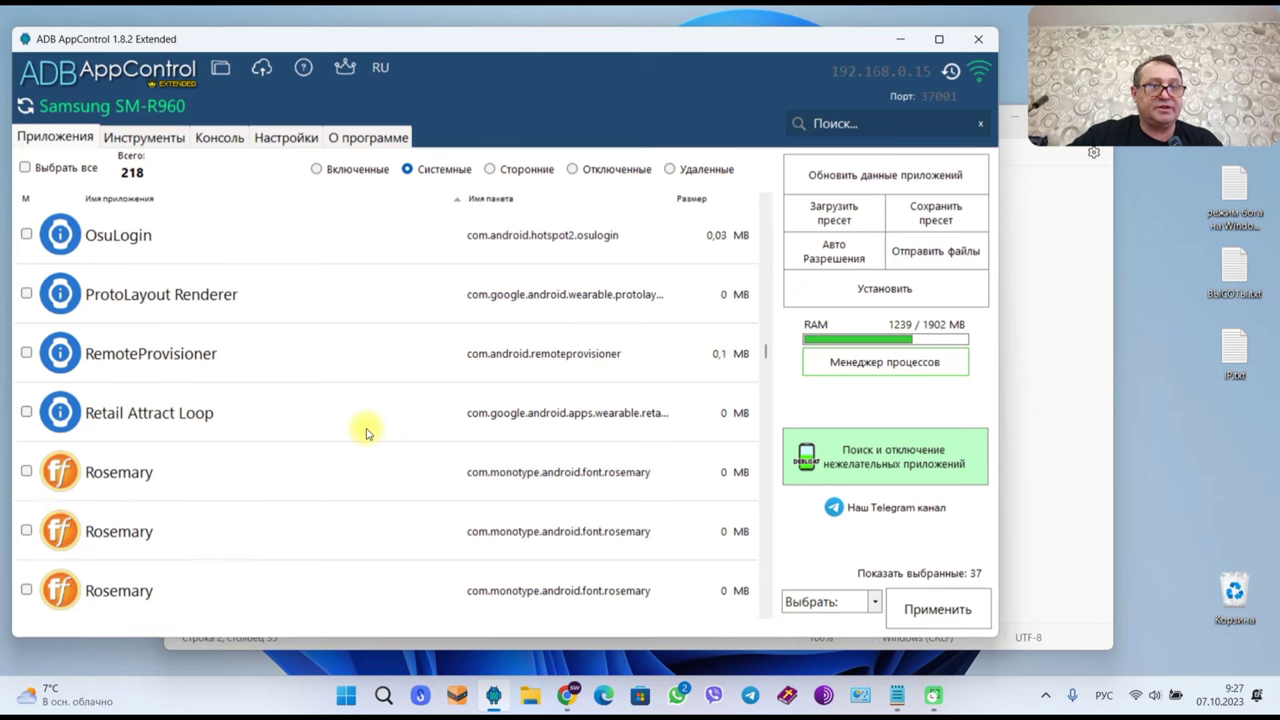
scroll(366, 434, "down", 1)
scroll(366, 434, "up", 1)
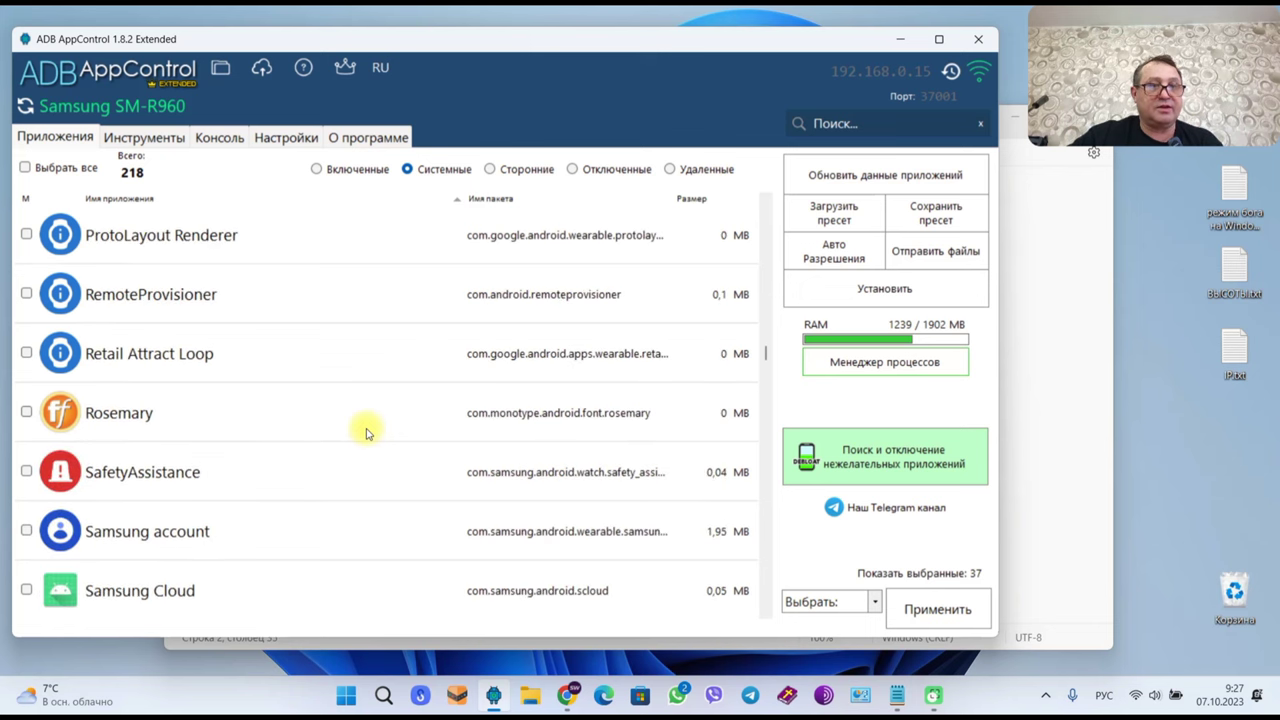
scroll(366, 434, "up", 1)
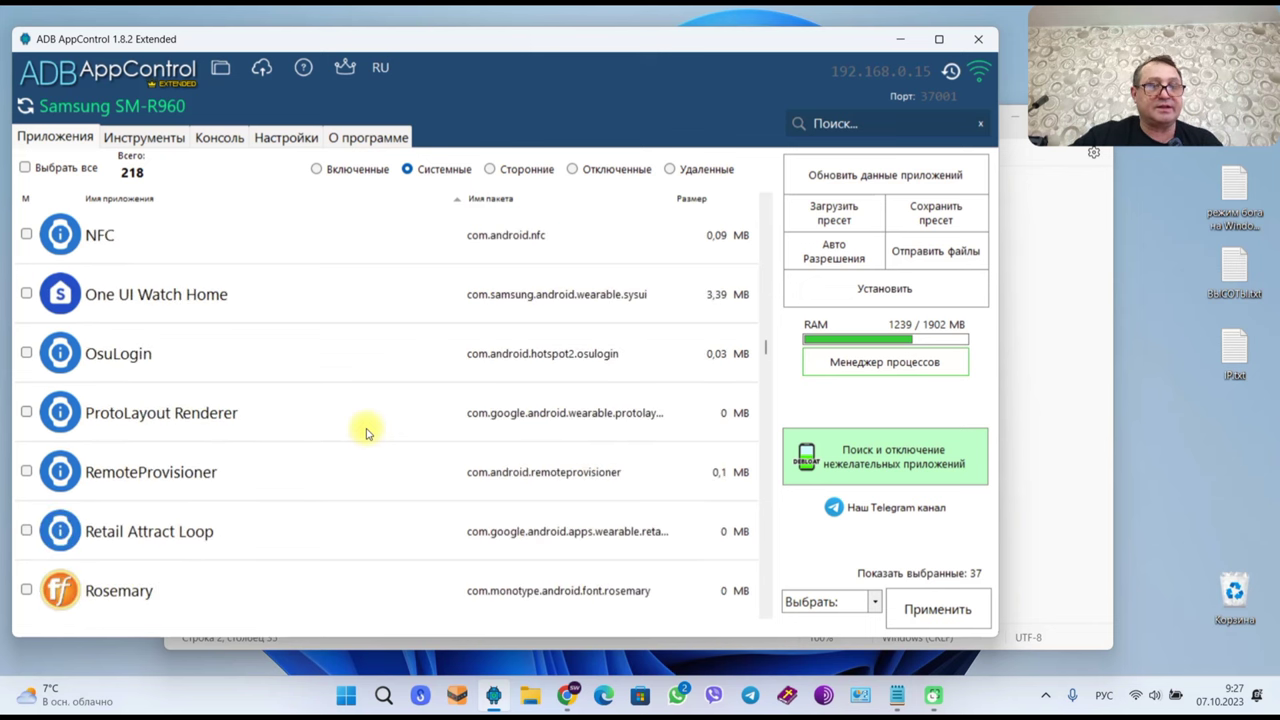
scroll(366, 434, "up", 2)
scroll(366, 434, "up", 1)
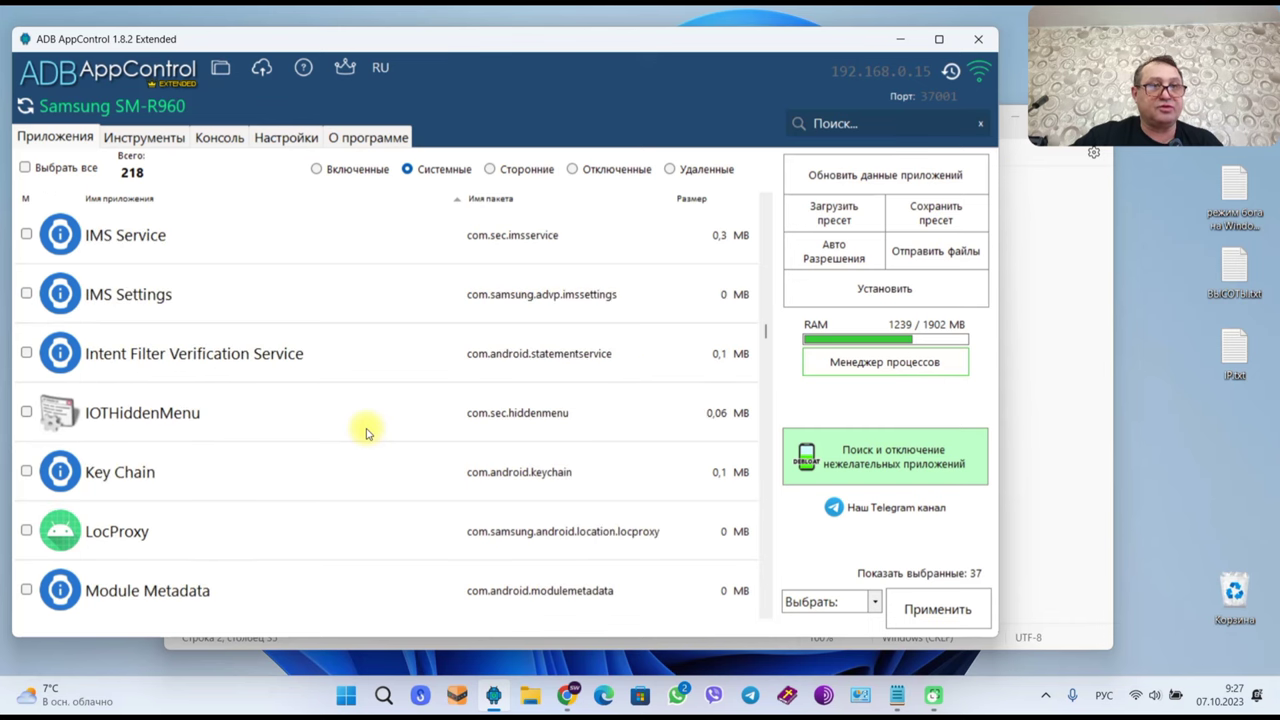
scroll(366, 434, "up", 1)
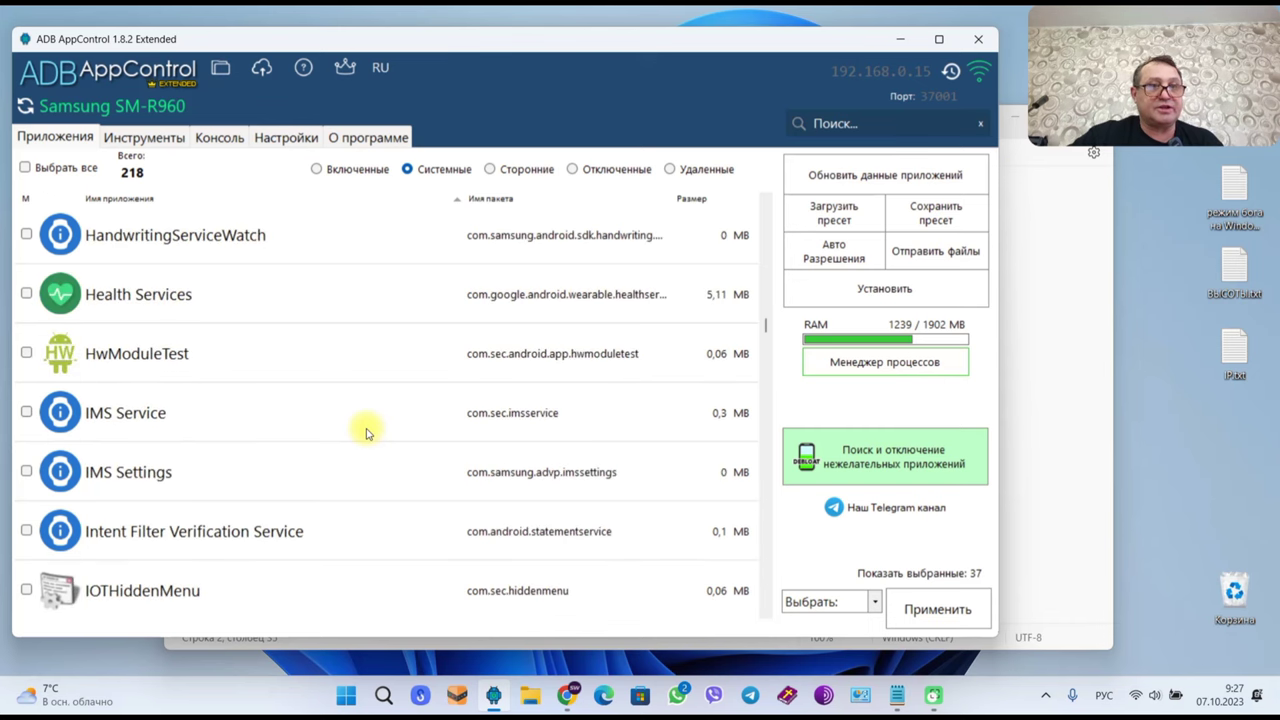
scroll(366, 434, "up", 1)
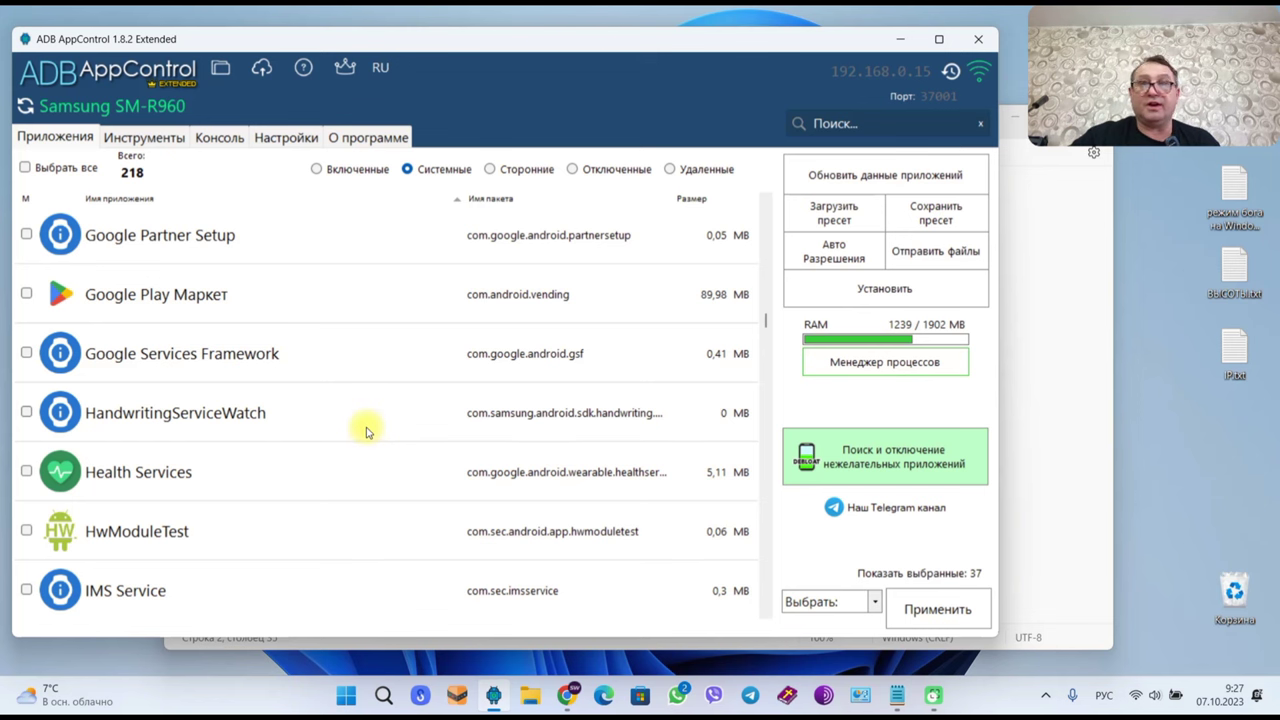
scroll(366, 432, "up", 1)
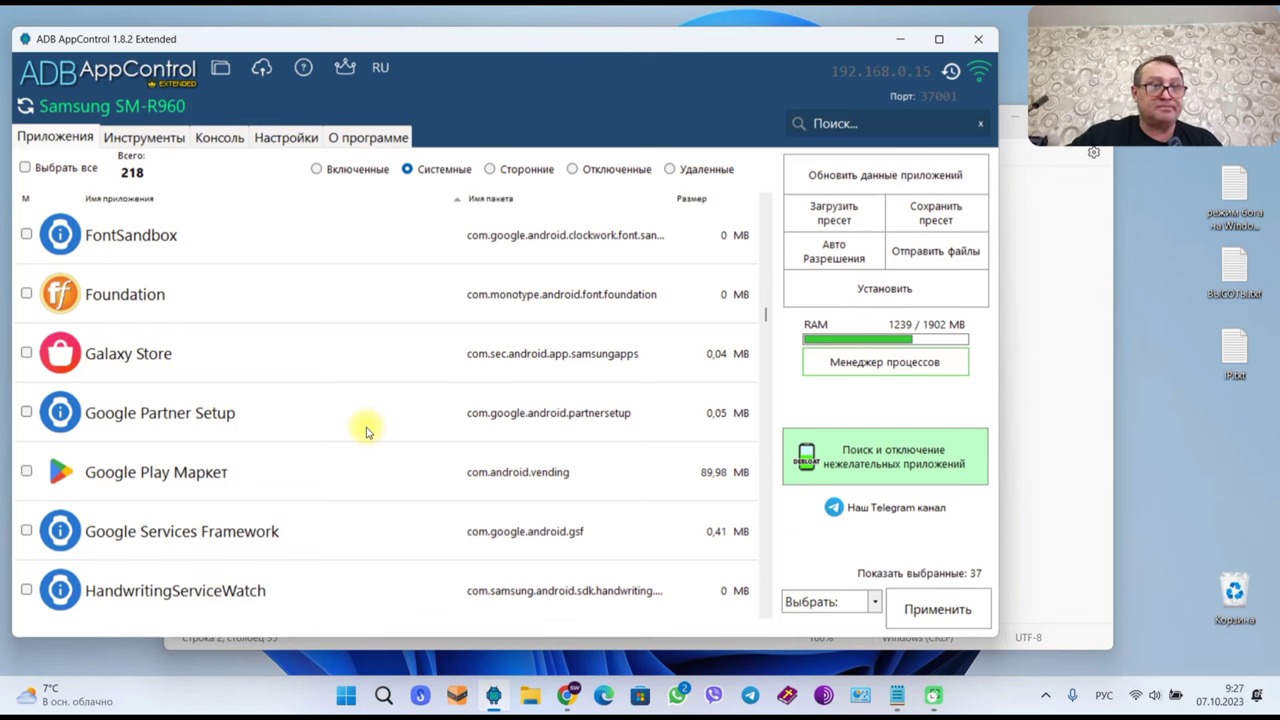
scroll(366, 432, "up", 1)
scroll(366, 432, "up", 1)
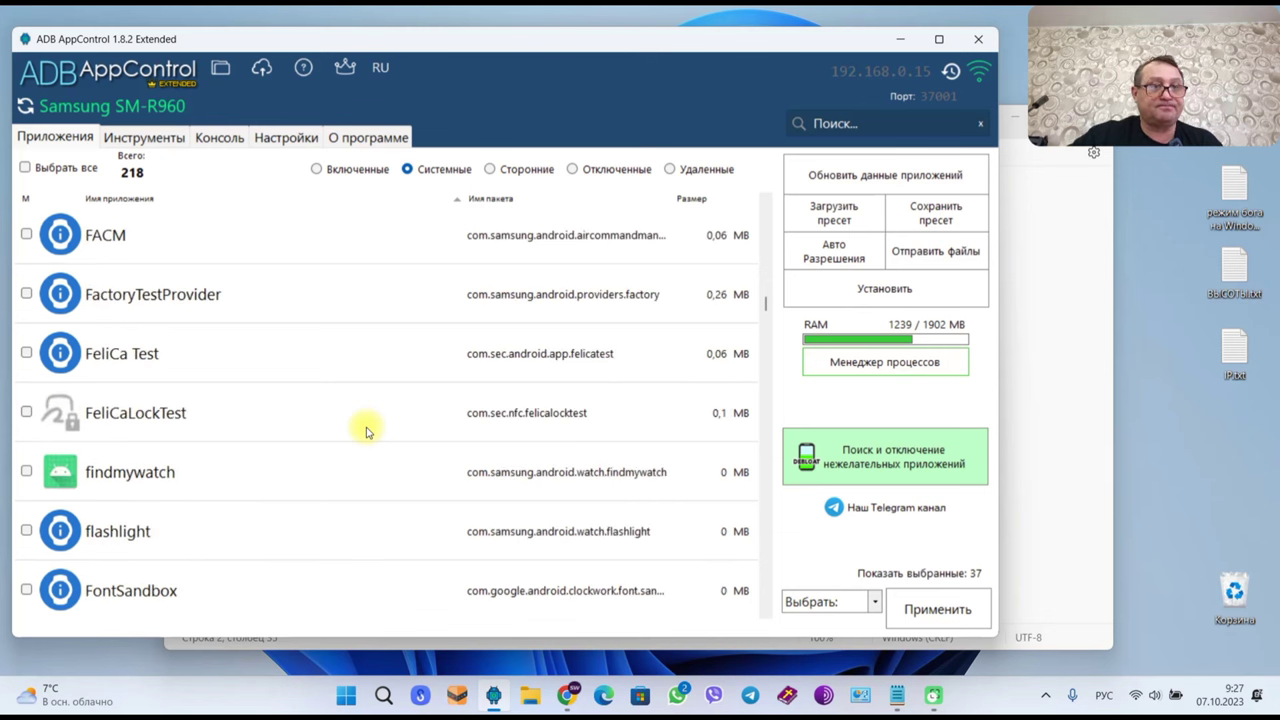
scroll(366, 432, "up", 1)
scroll(366, 432, "up", 2)
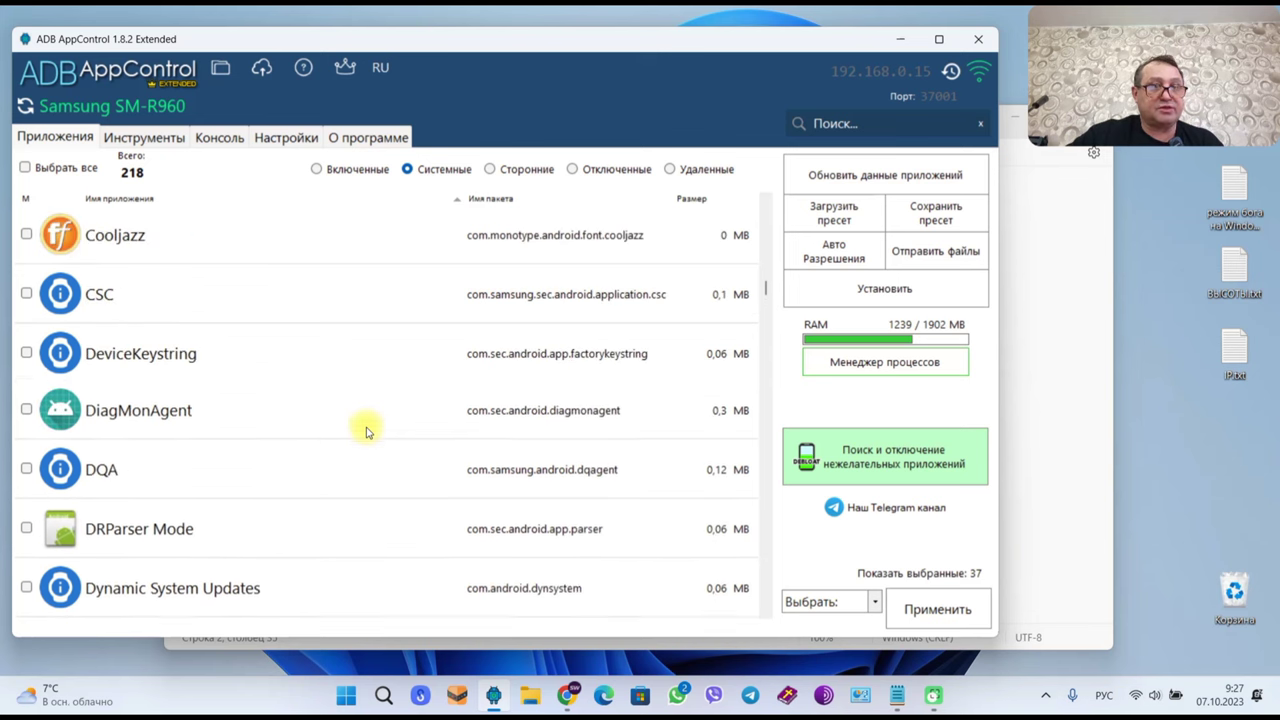
scroll(366, 432, "up", 1)
scroll(366, 432, "up", 3)
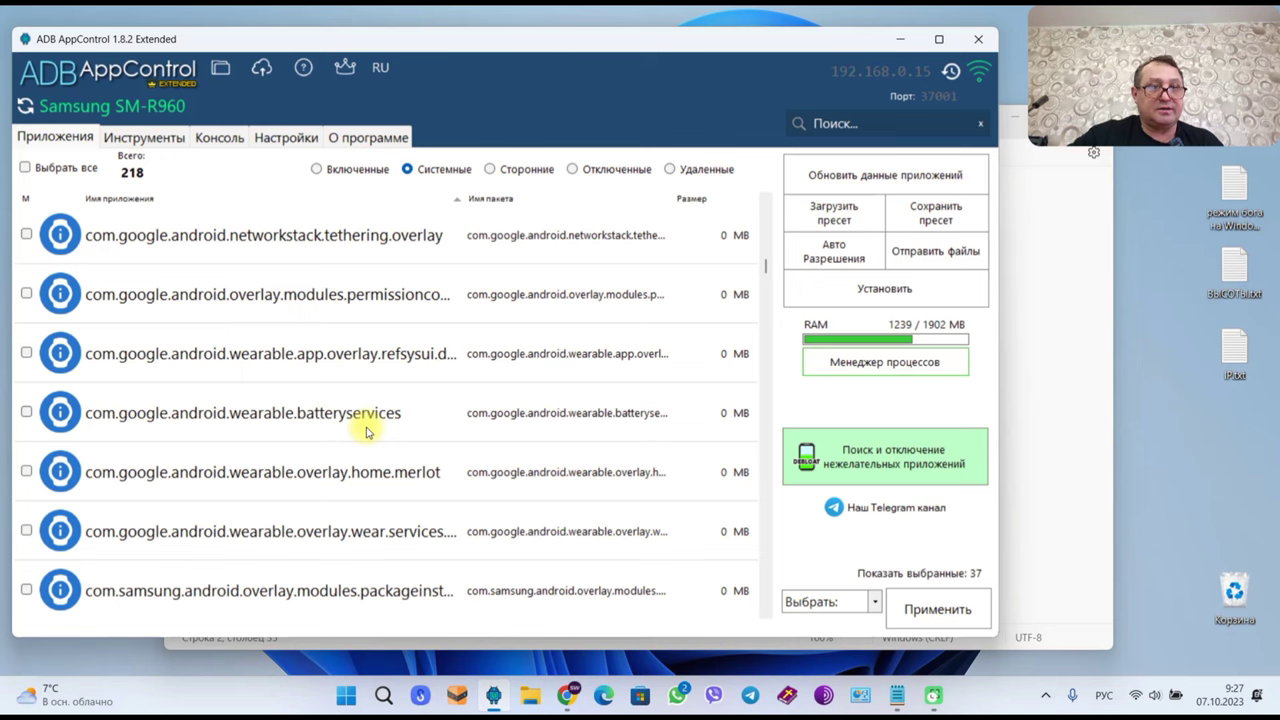
scroll(366, 432, "up", 1)
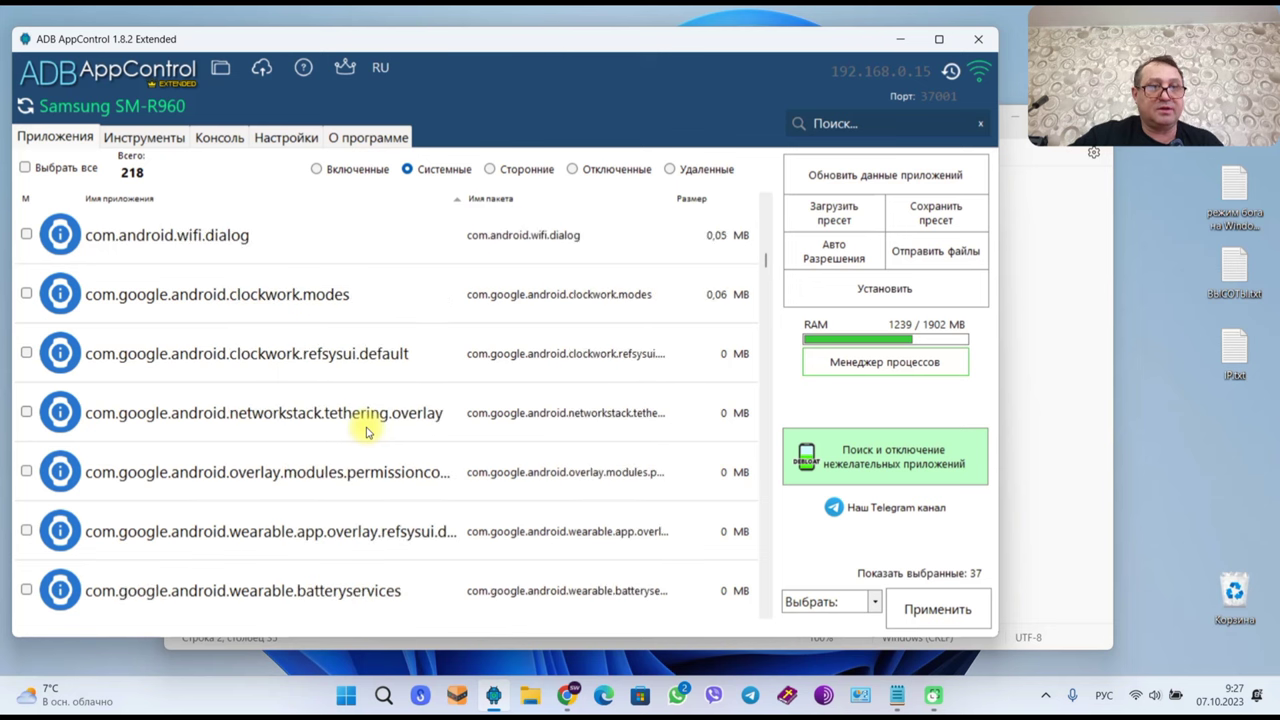
scroll(366, 432, "up", 1)
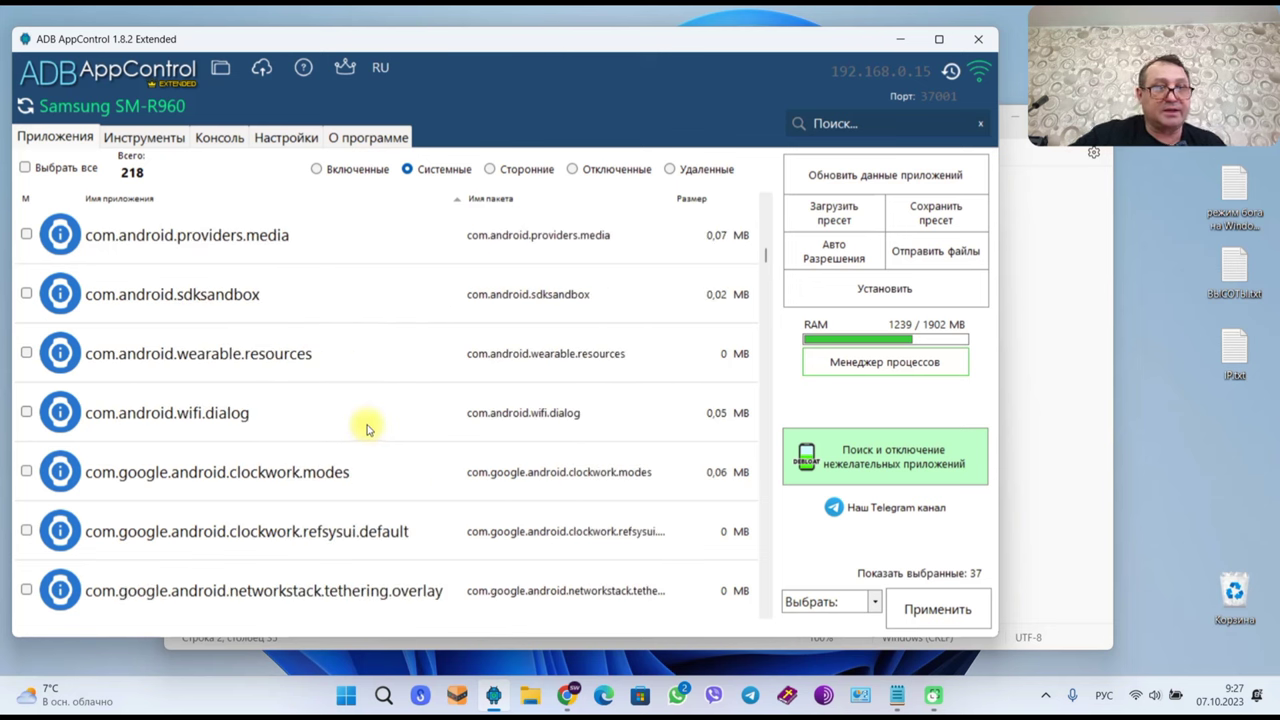
scroll(366, 428, "up", 1)
scroll(366, 428, "up", 4)
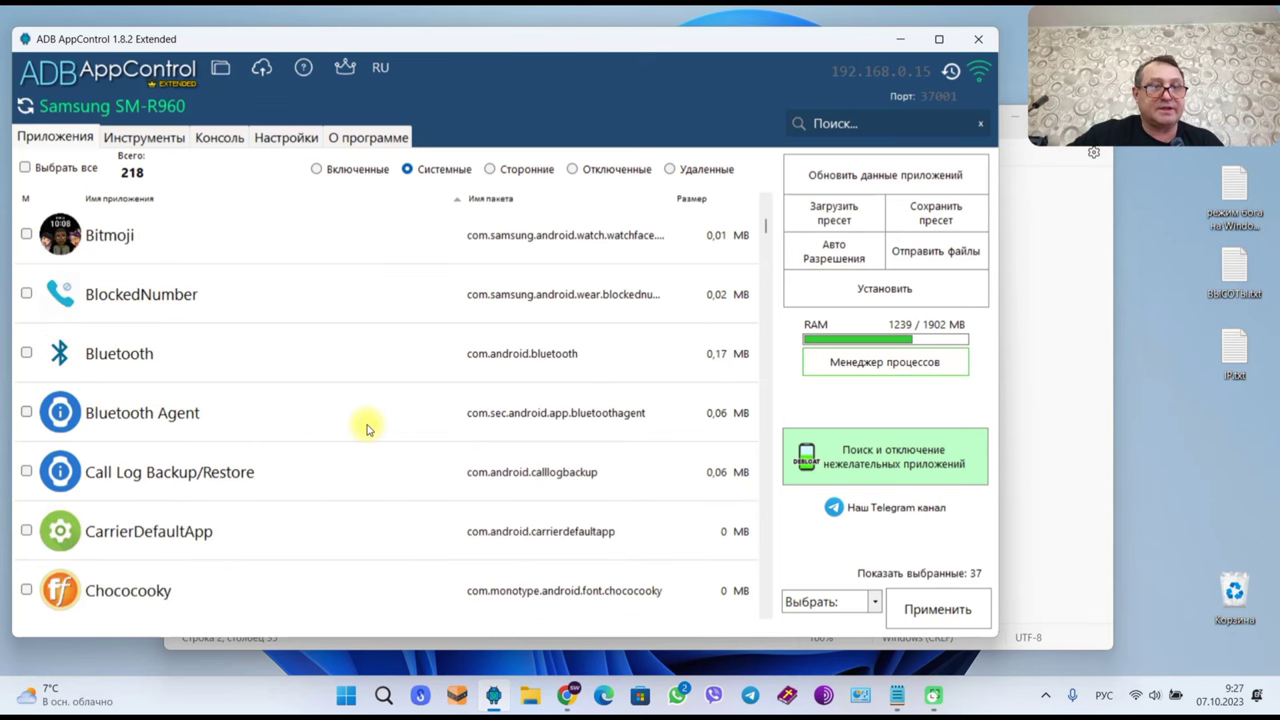
Add the Assistant application and the Bitmoji watch face to the marked applications.
scroll(366, 428, "up", 1)
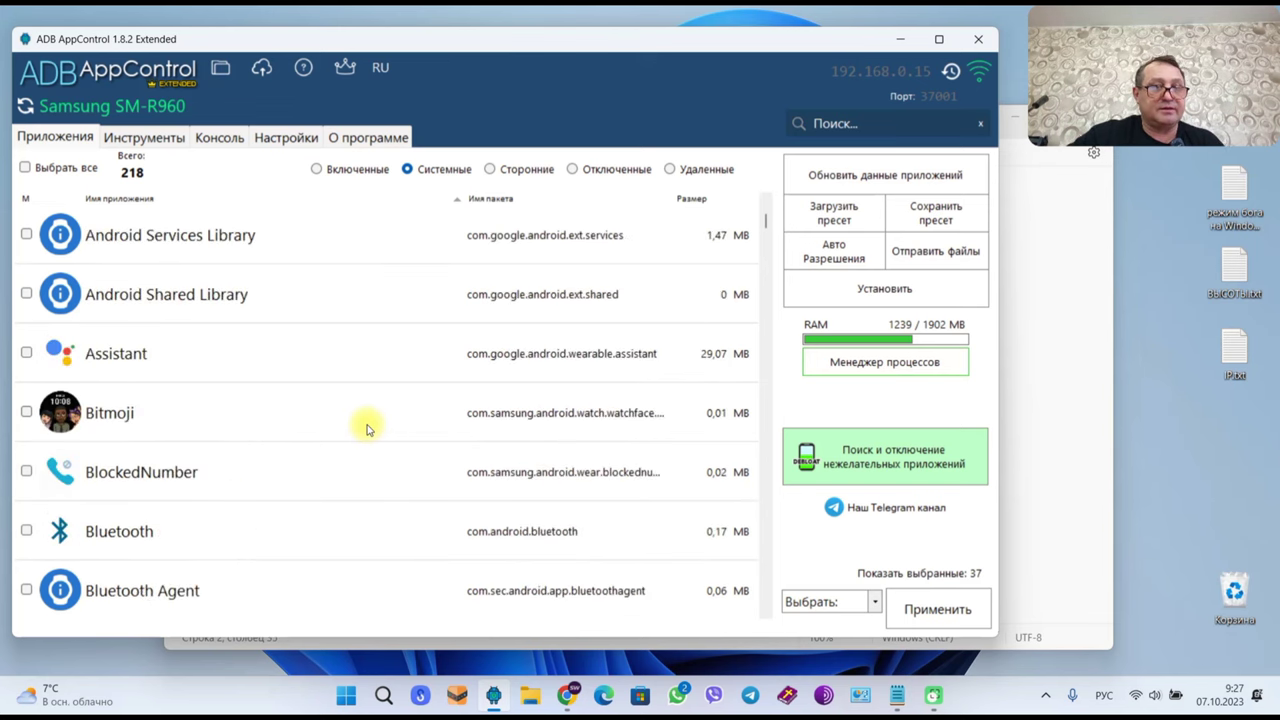
left_click(253, 392)
left_click(251, 368)
scroll(386, 457, "up", 1)
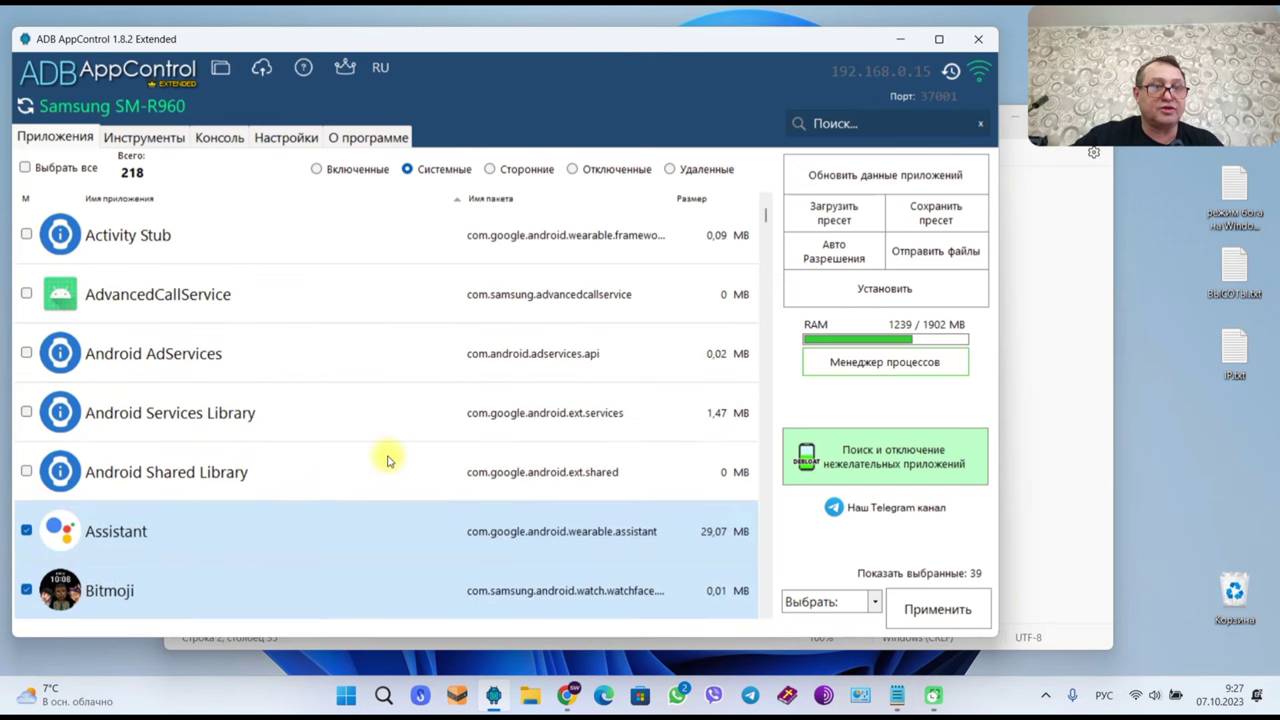
scroll(390, 461, "up", 1)
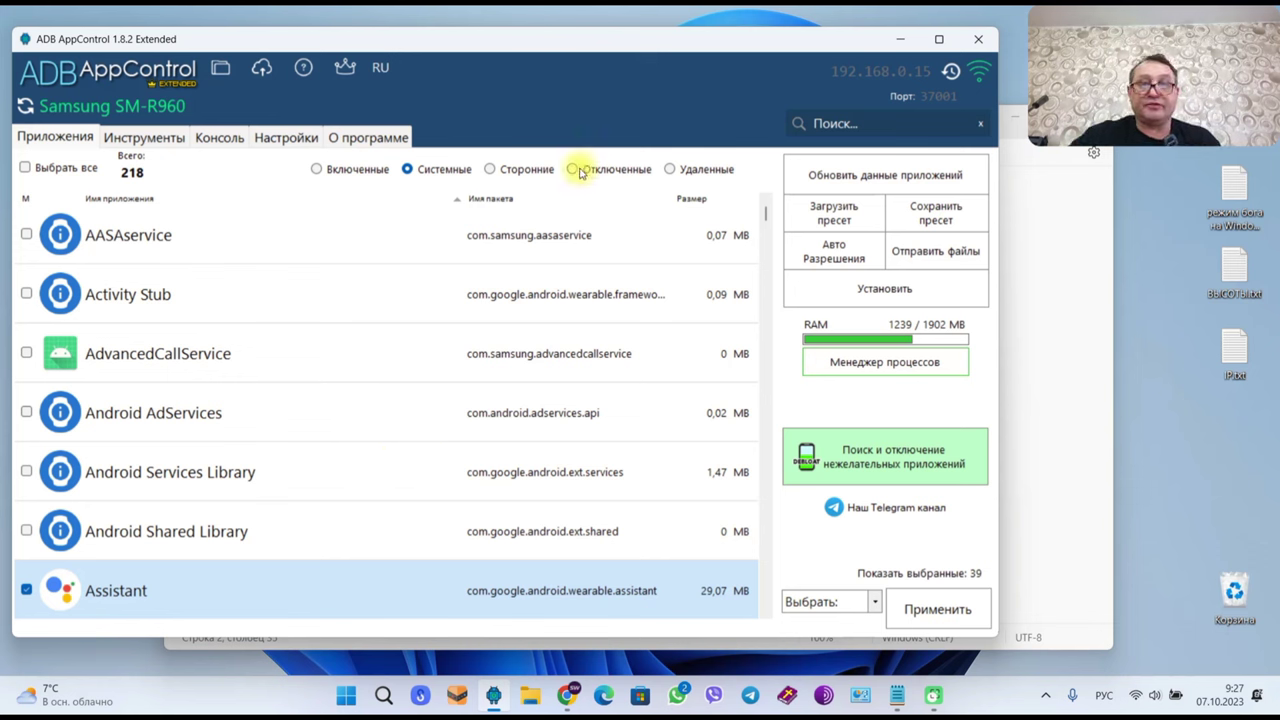
Delete all marked system applications from the watch, backing up their APK files before removal.
left_click(876, 603)
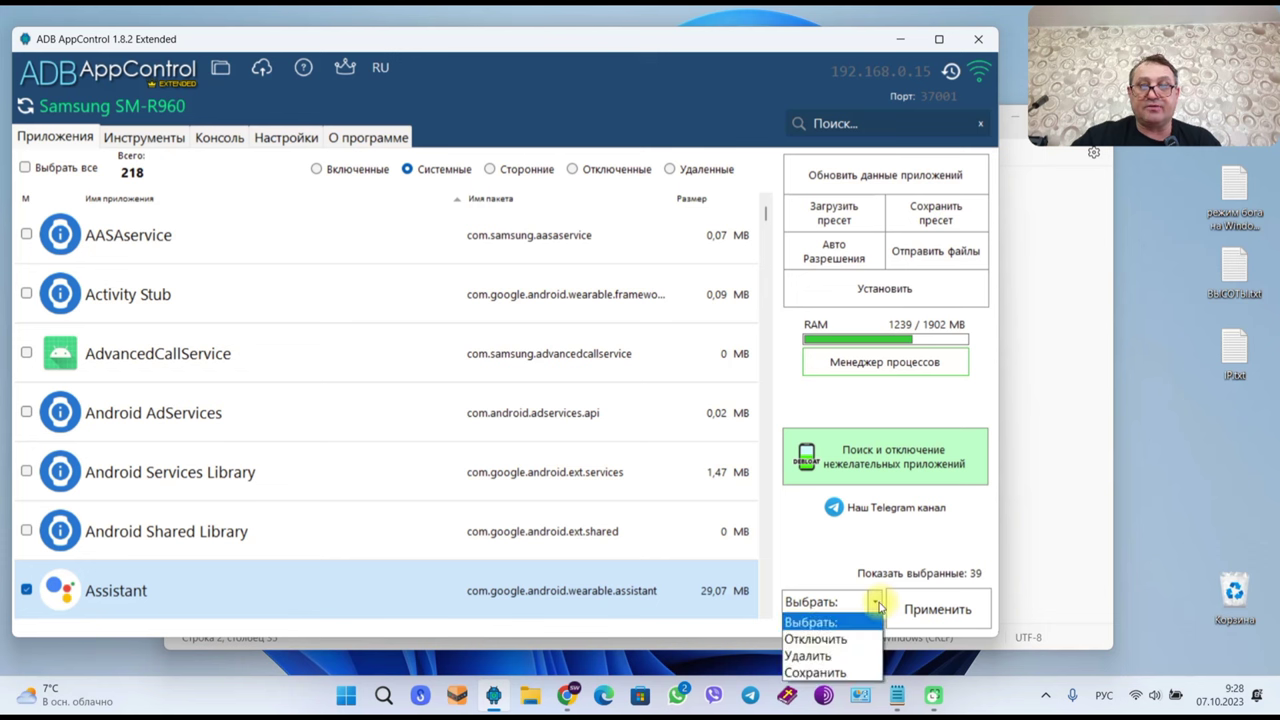
left_click(848, 656)
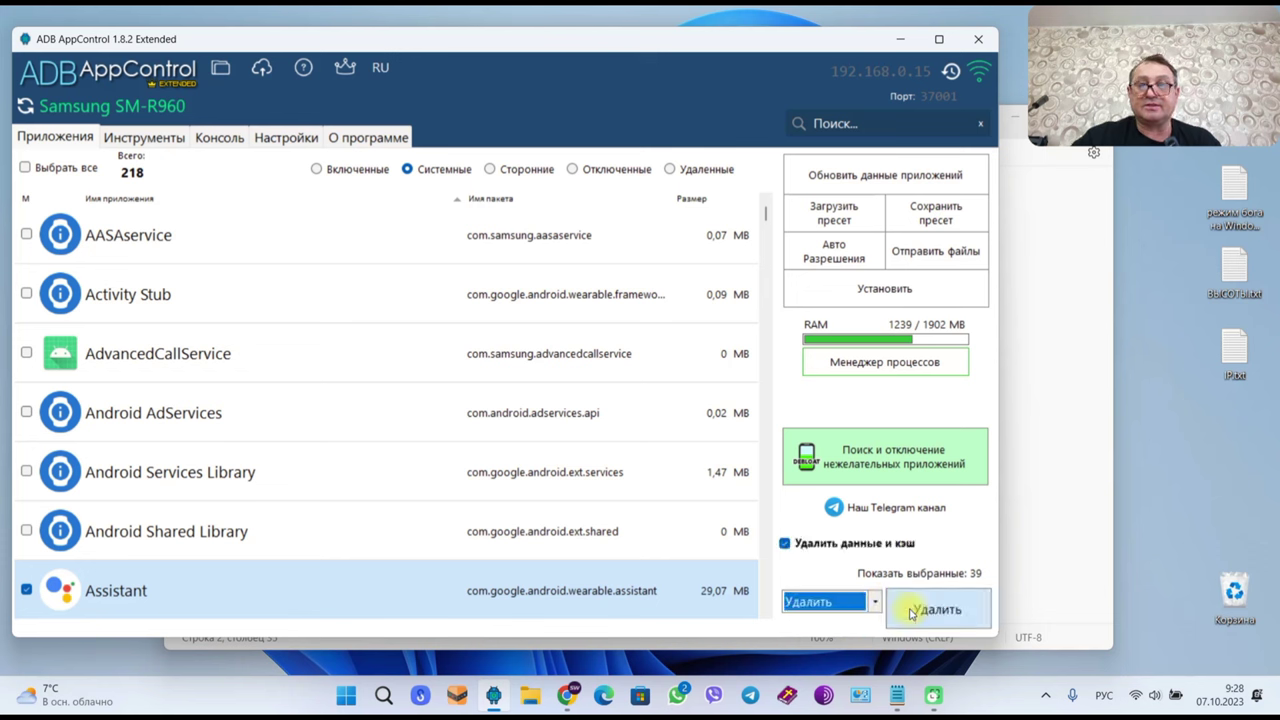
left_click(912, 613)
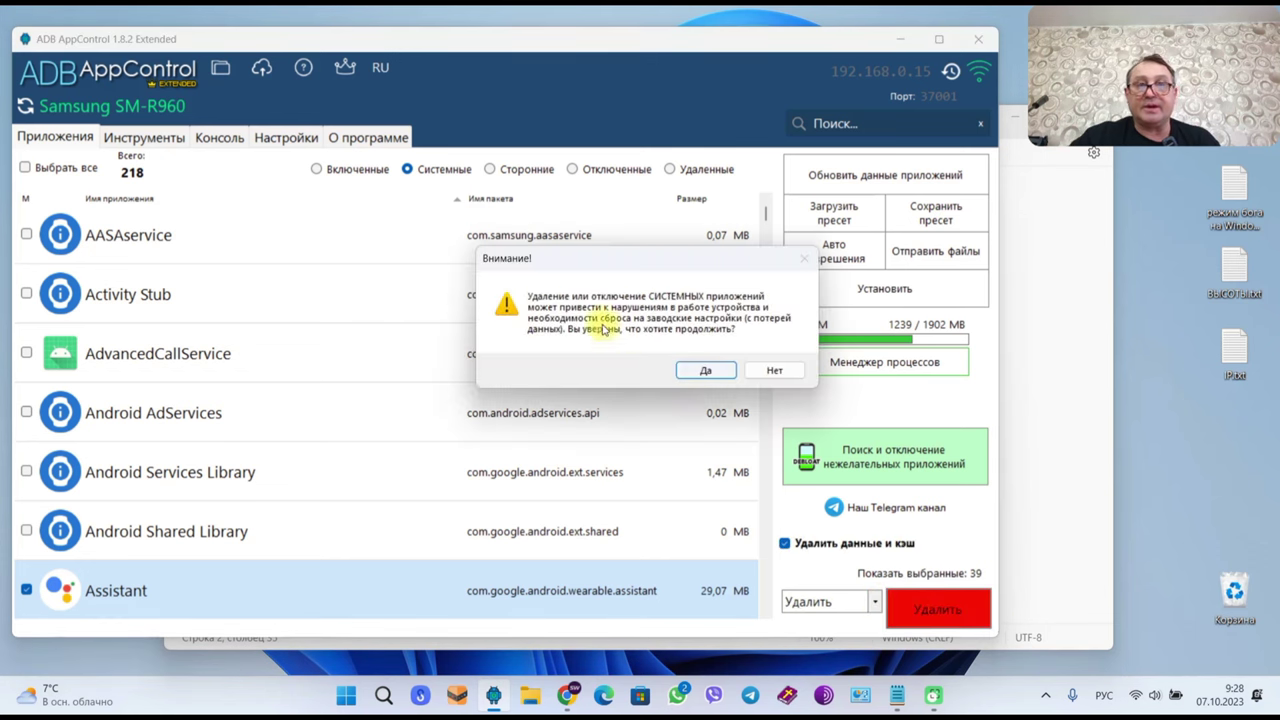
left_click(715, 375)
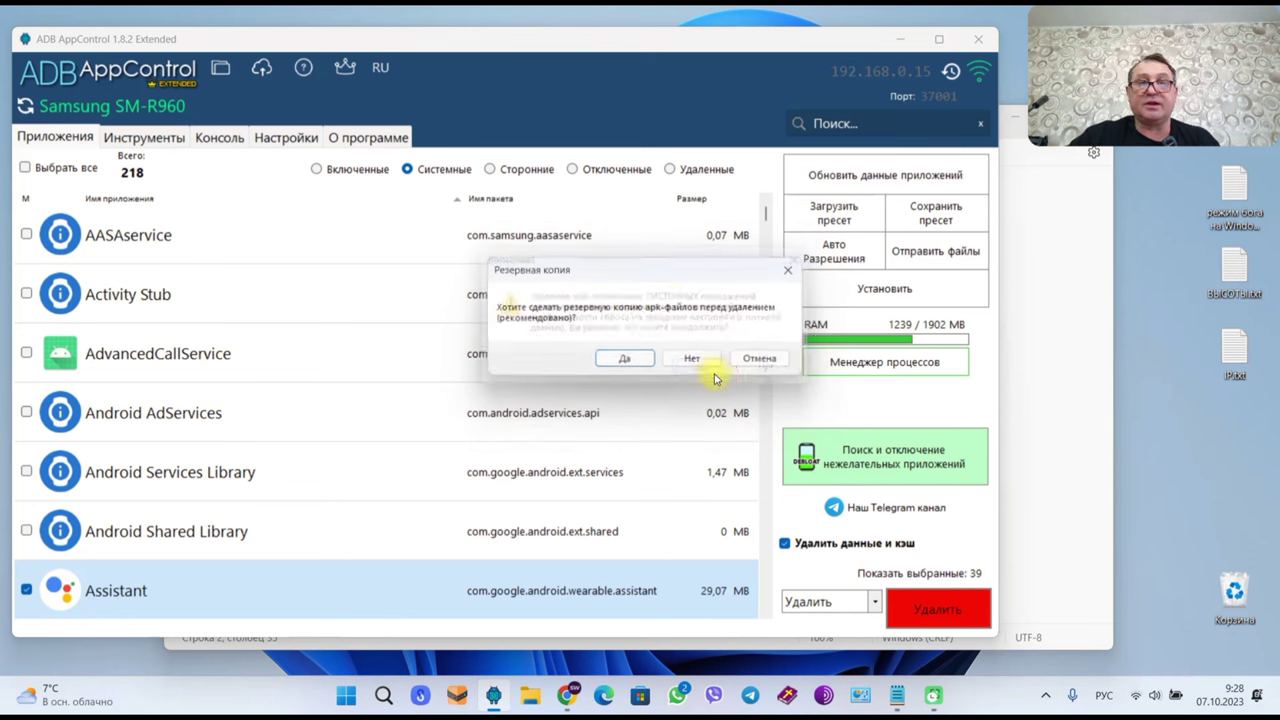
left_click(626, 362)
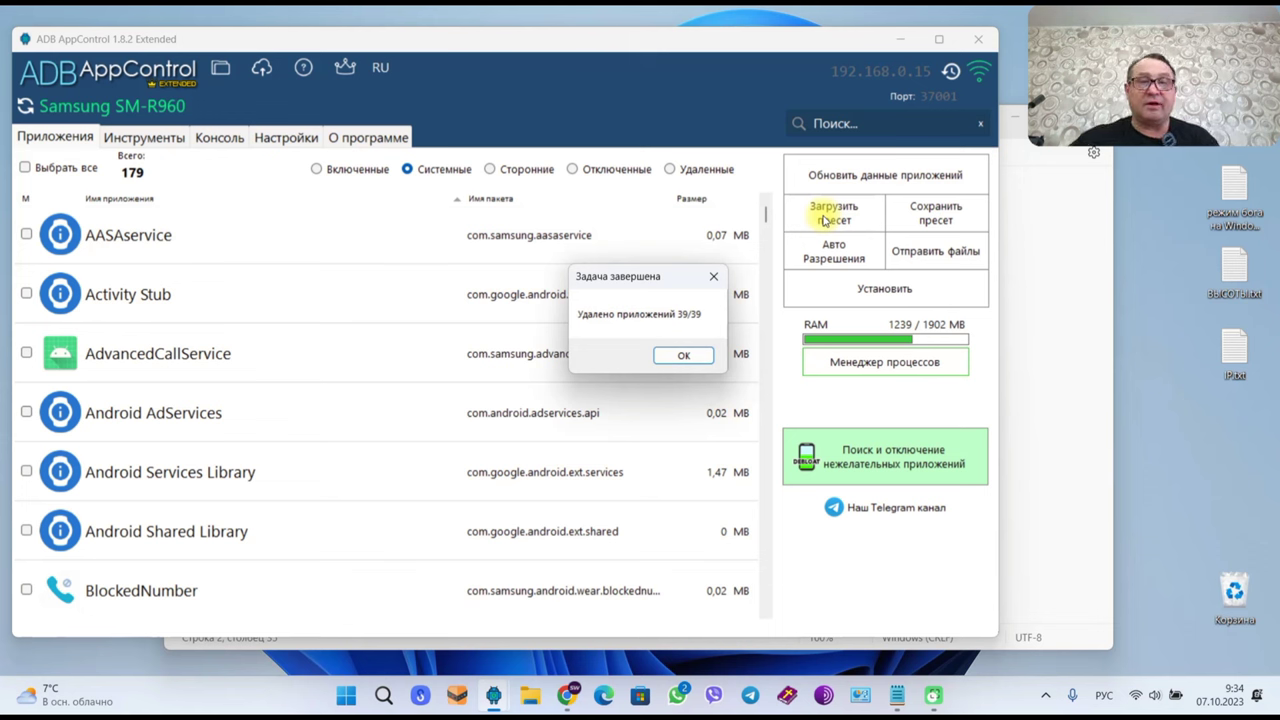
left_click(680, 357)
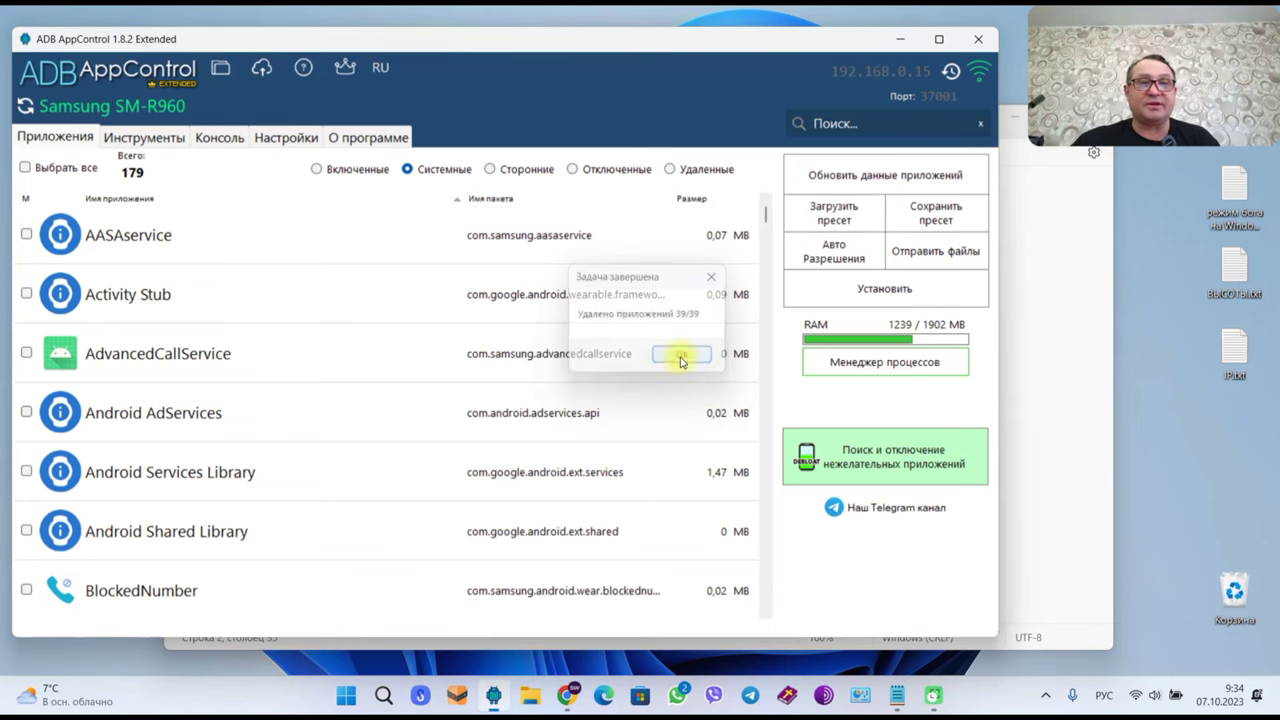
Examine the backed-up APK files in the samsung SM-R960 folder inside the program's downloads folder, and close the file window.
left_click(220, 67)
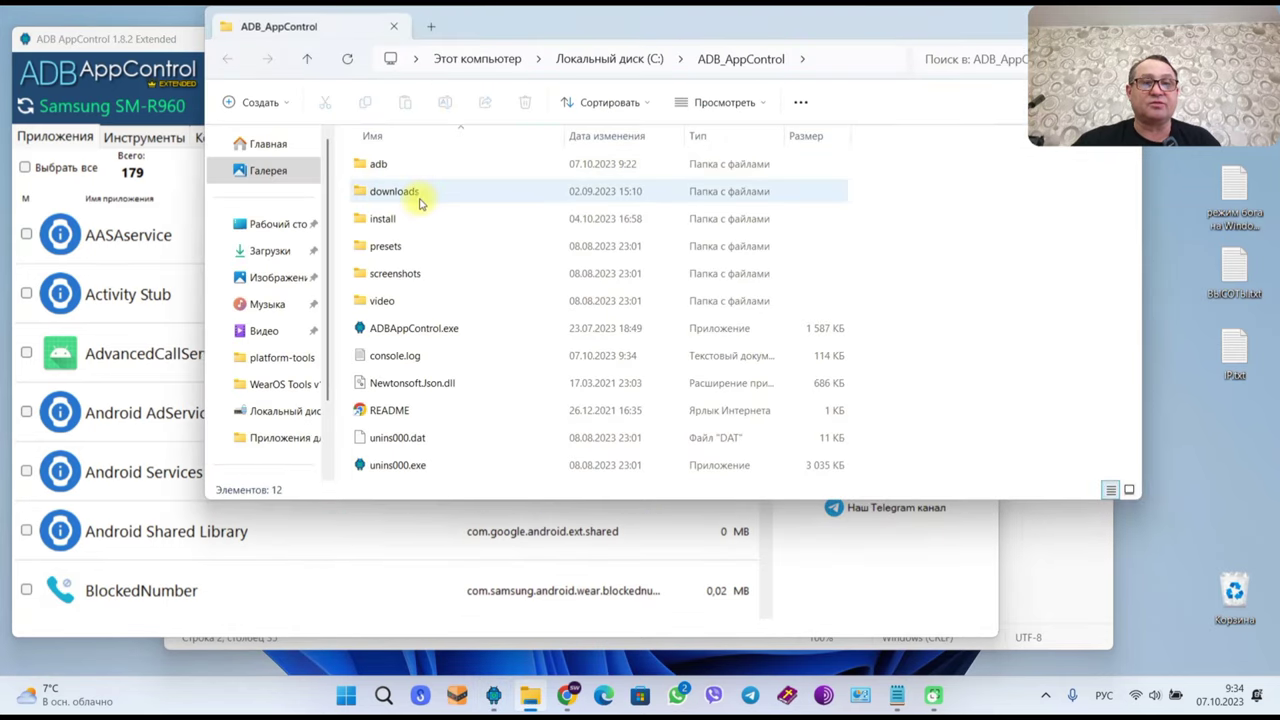
double_click(420, 193)
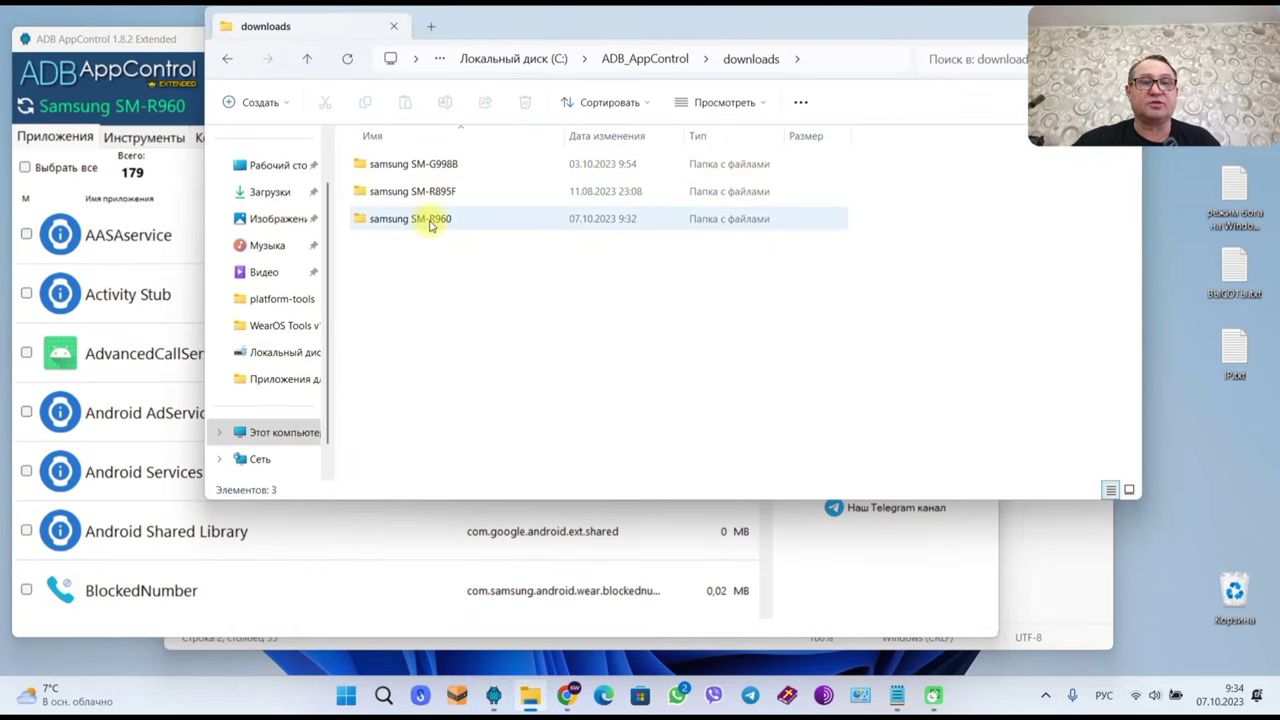
double_click(430, 222)
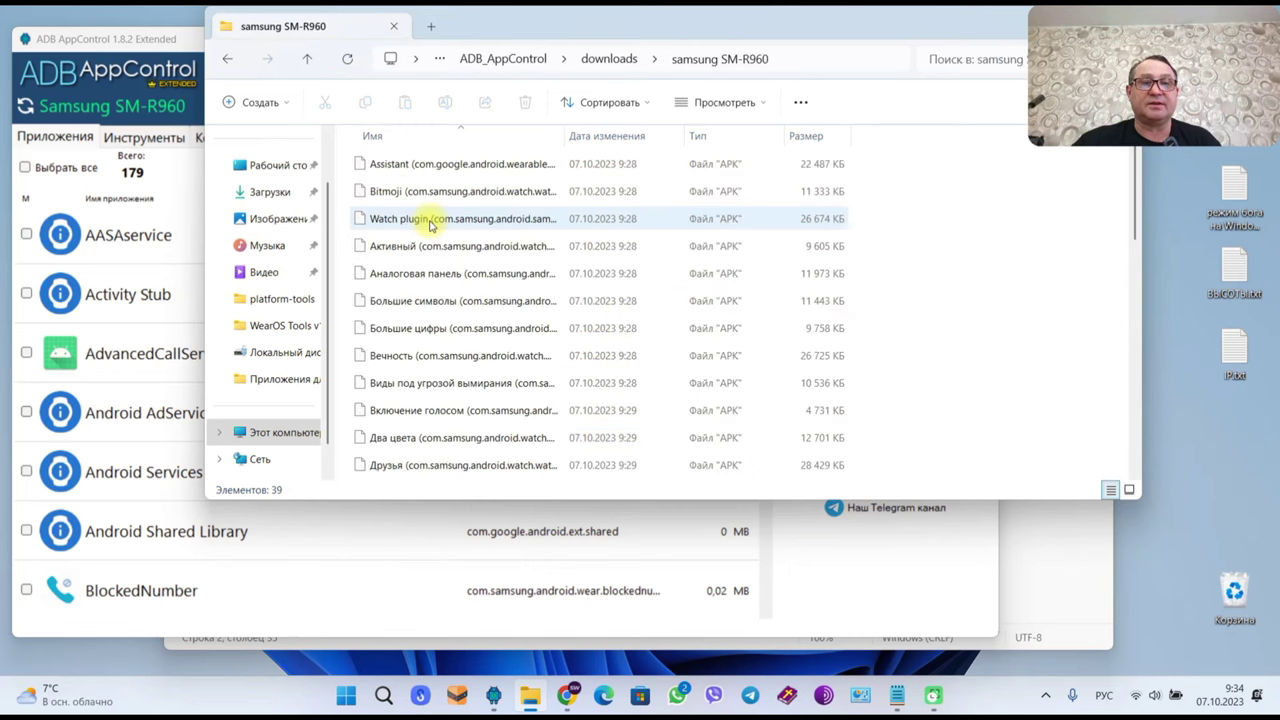
scroll(432, 225, "down", 10)
scroll(432, 225, "up", 10)
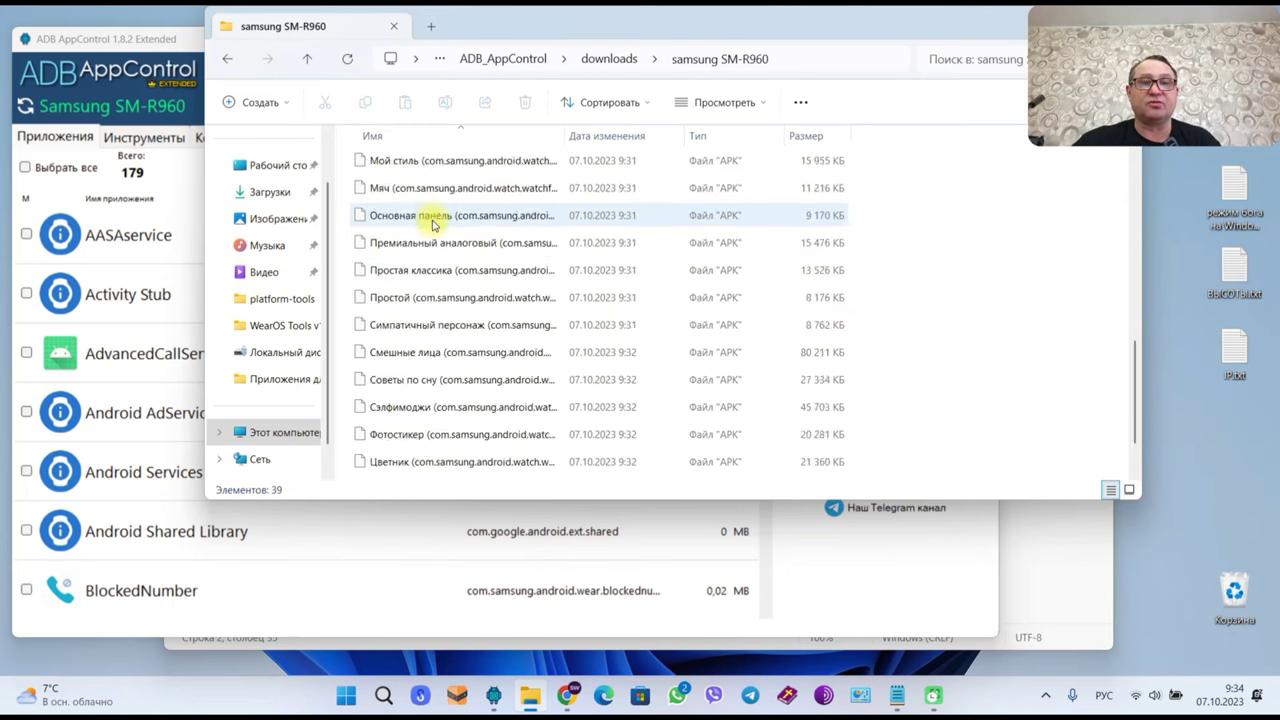
left_click_drag(673, 20, 540, 143)
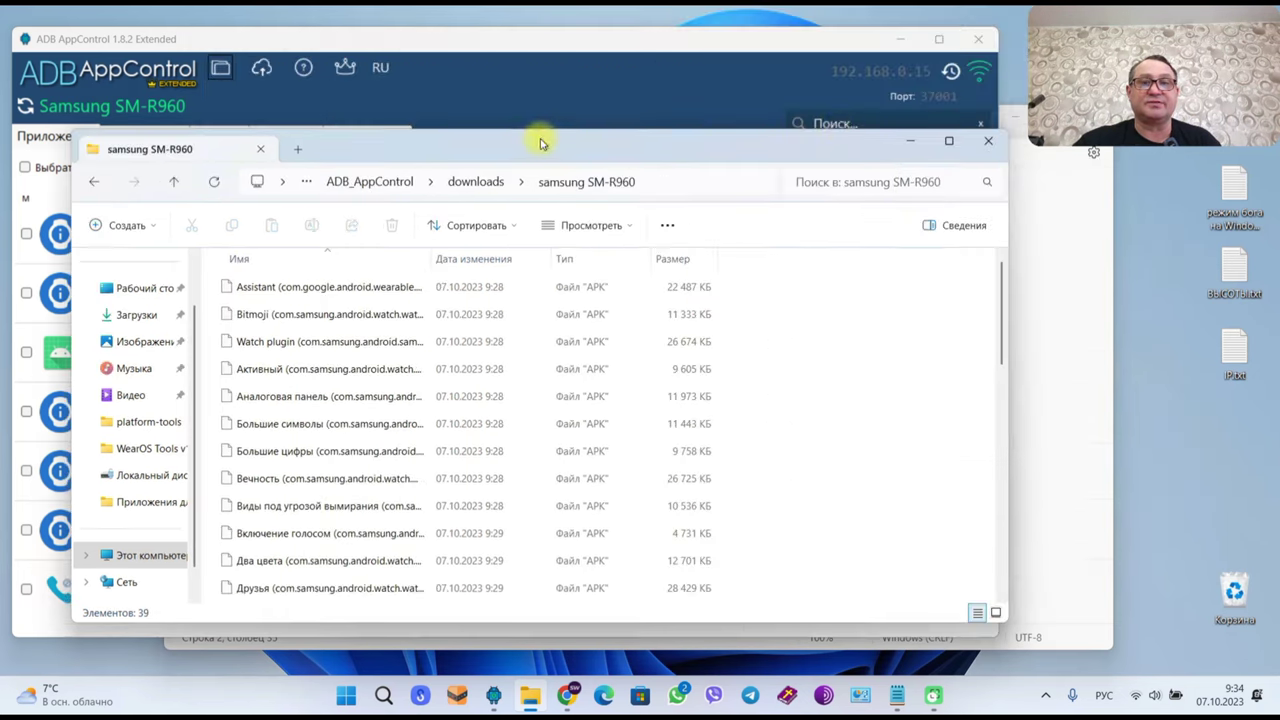
left_click(987, 140)
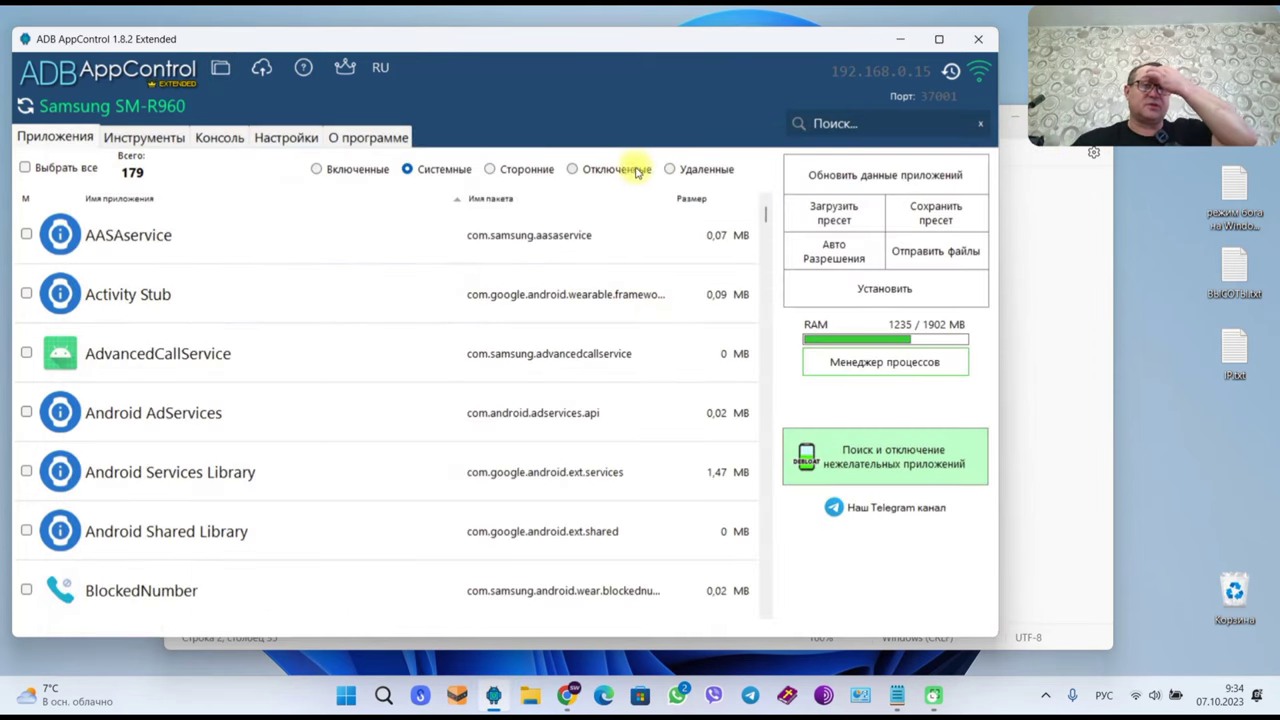
Examine the removed system applications, trying the restore selection on Watch plug-in, and look through the third-party applications.
left_click(670, 169)
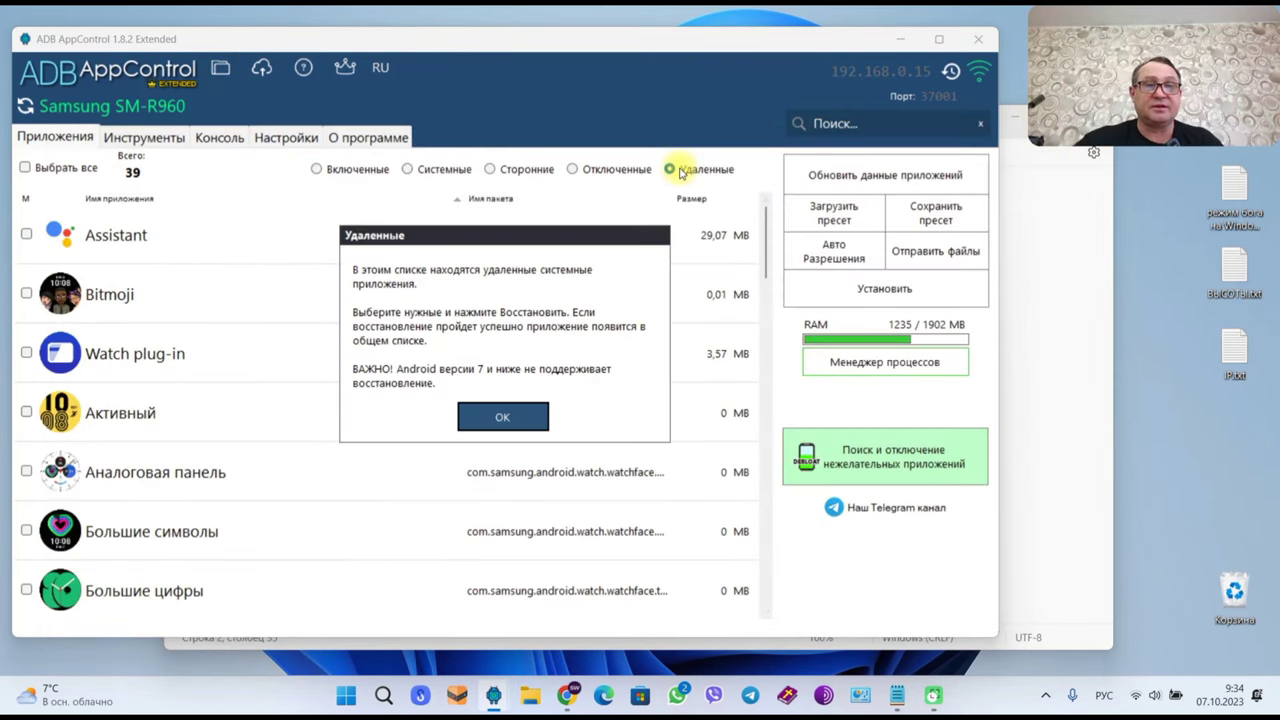
left_click(523, 414)
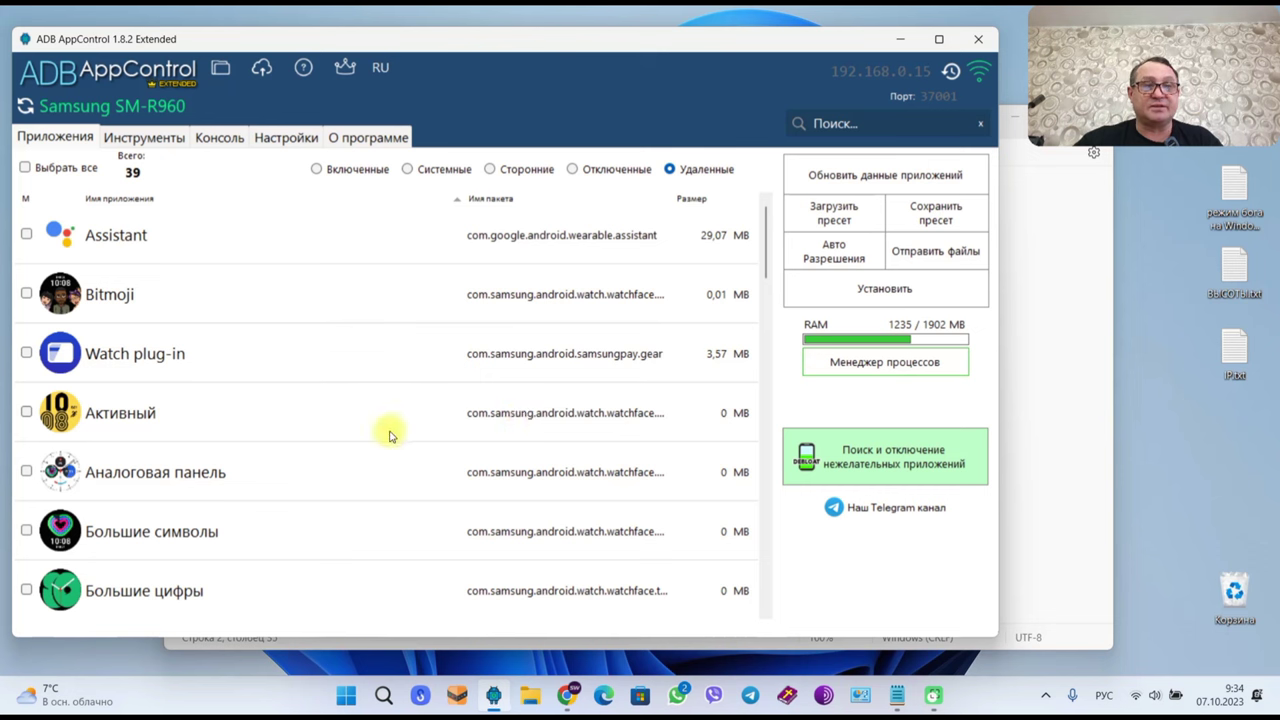
left_click(230, 368)
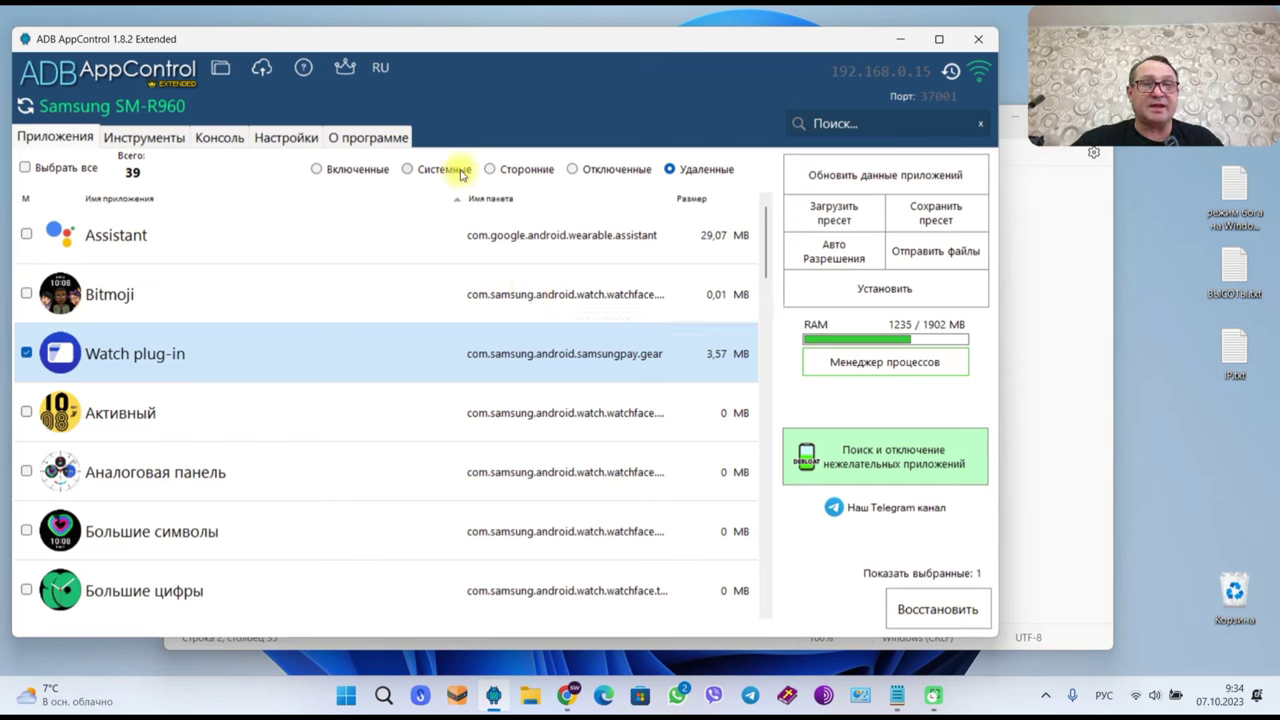
left_click(524, 172)
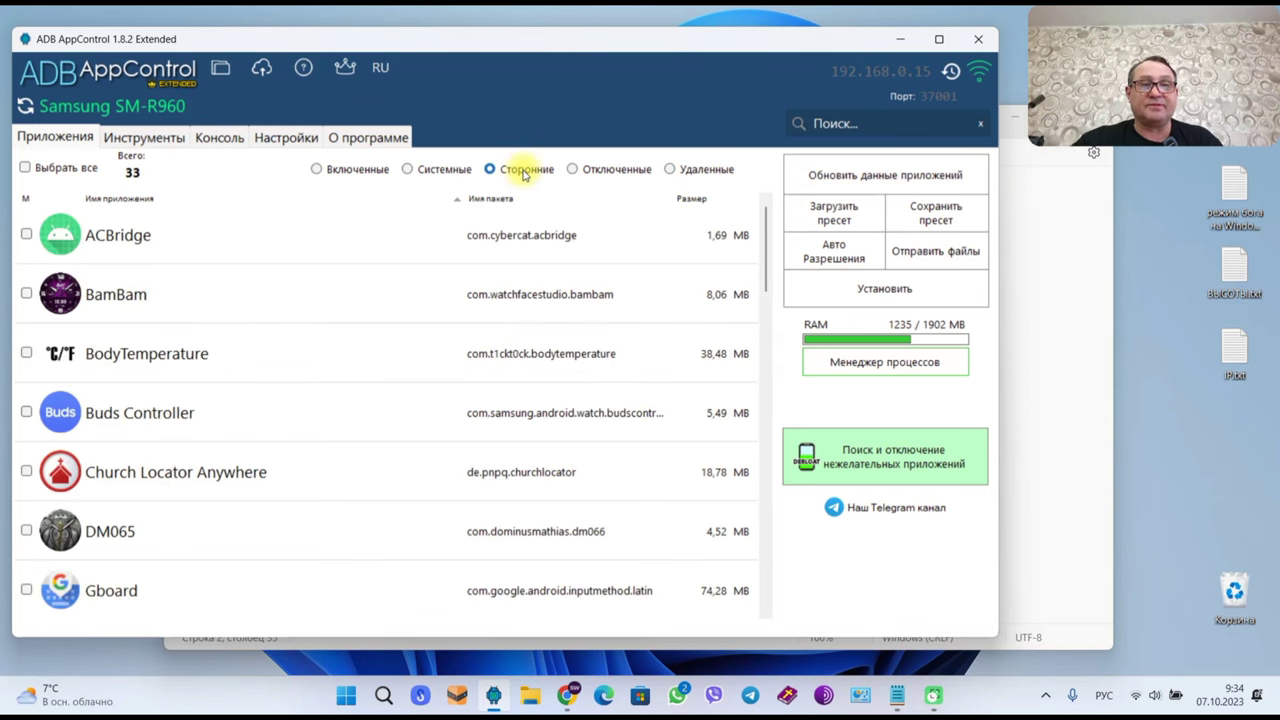
scroll(482, 472, "down", 9)
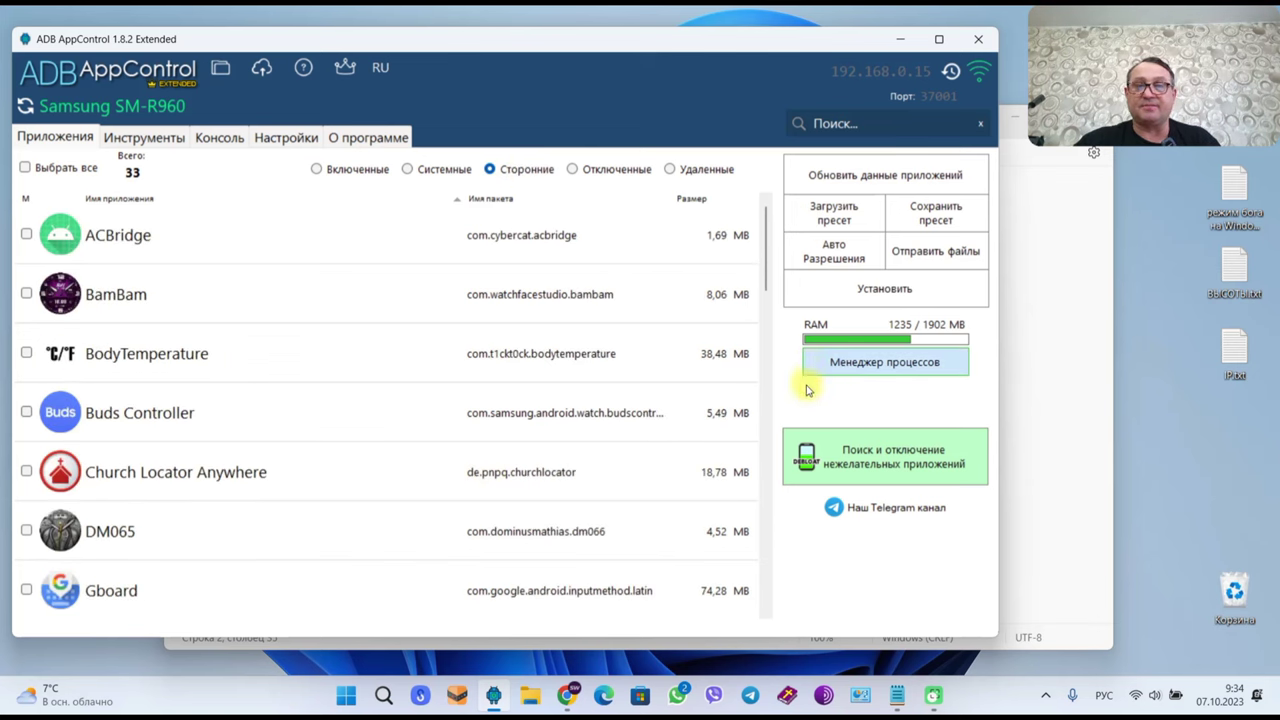
Load the Базовый cleanup level in the Мастер Отключения wizard to find unwanted applications on the watch.
left_click(904, 466)
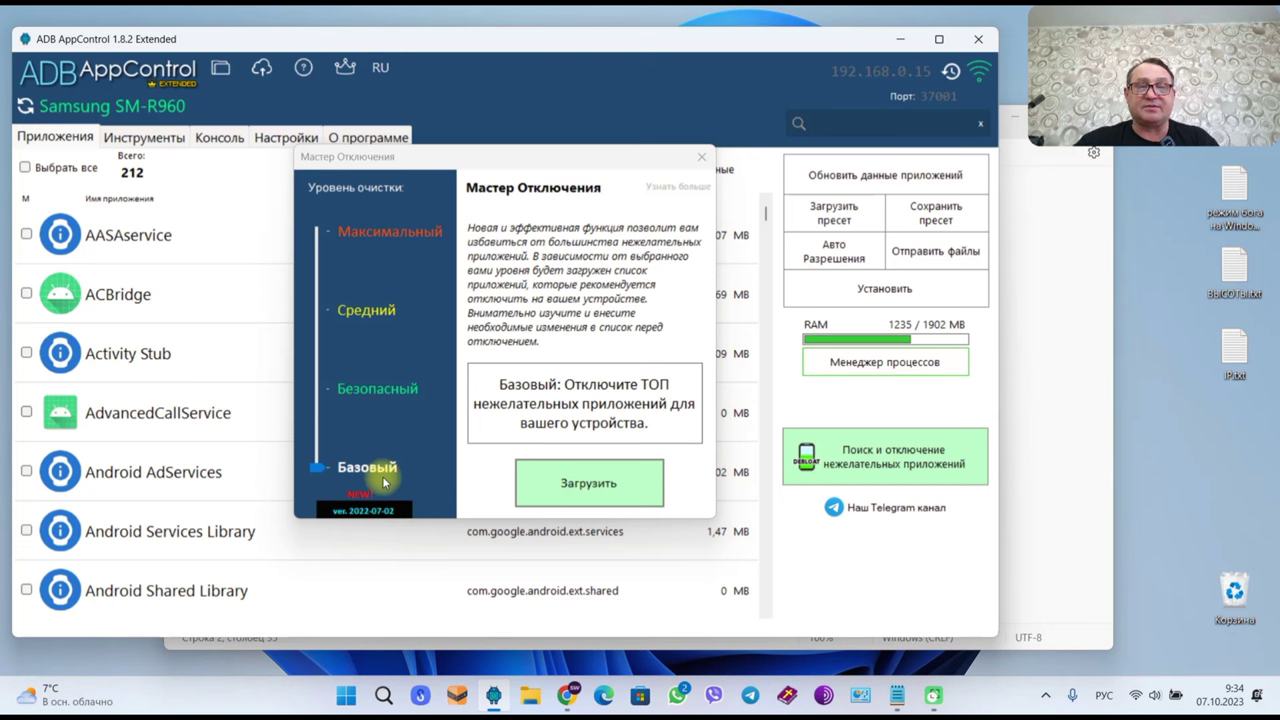
left_click(625, 488)
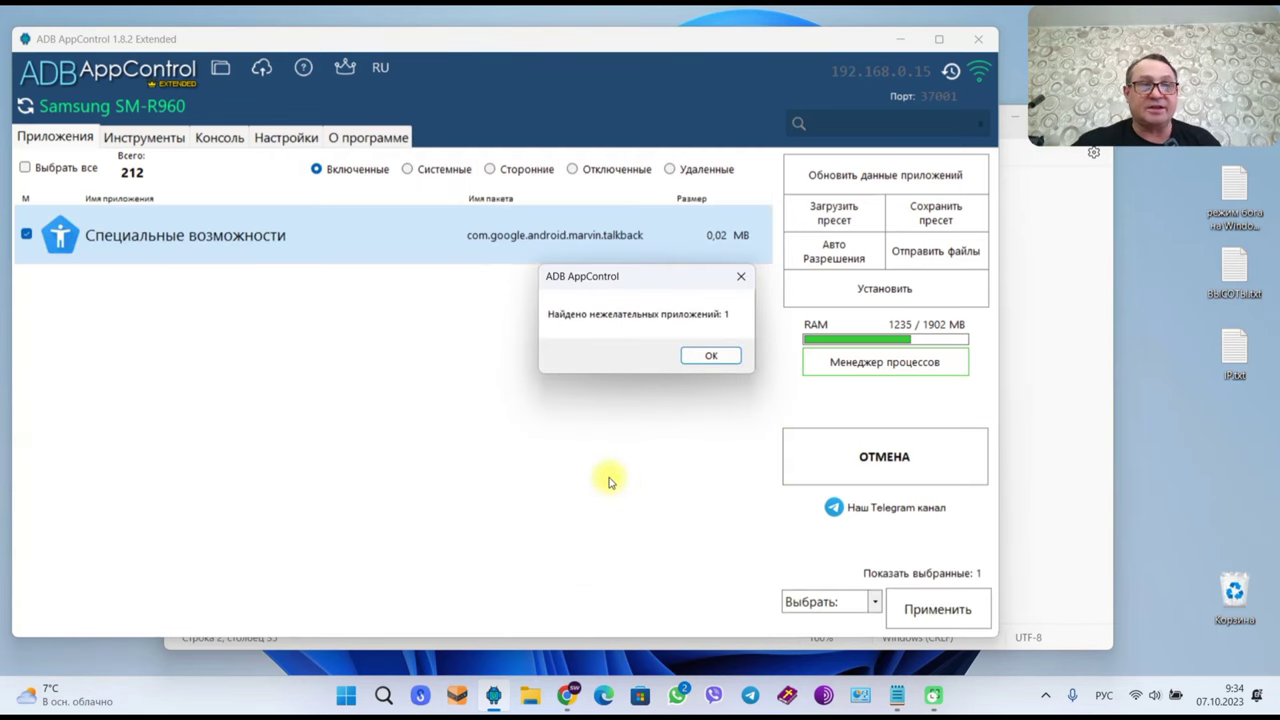
left_click(709, 356)
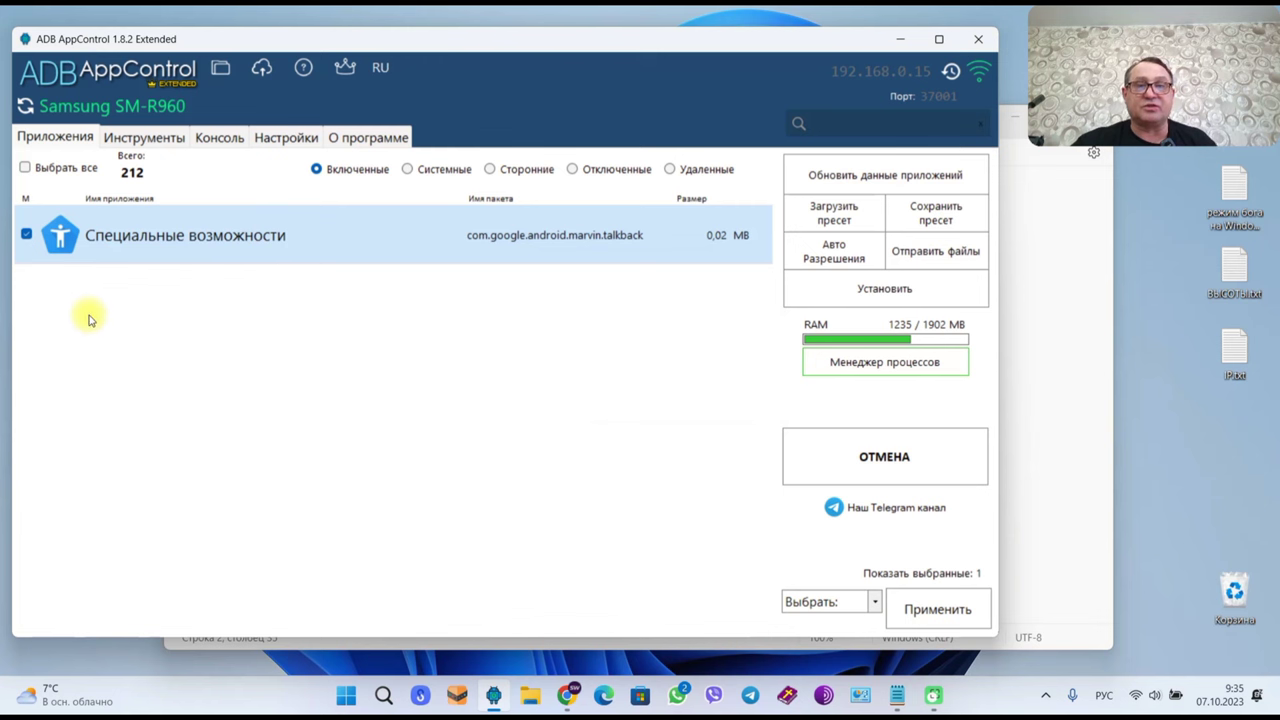
Delete the marked Специальные возможности application from the watch, backing up its APK file before removal.
left_click(874, 601)
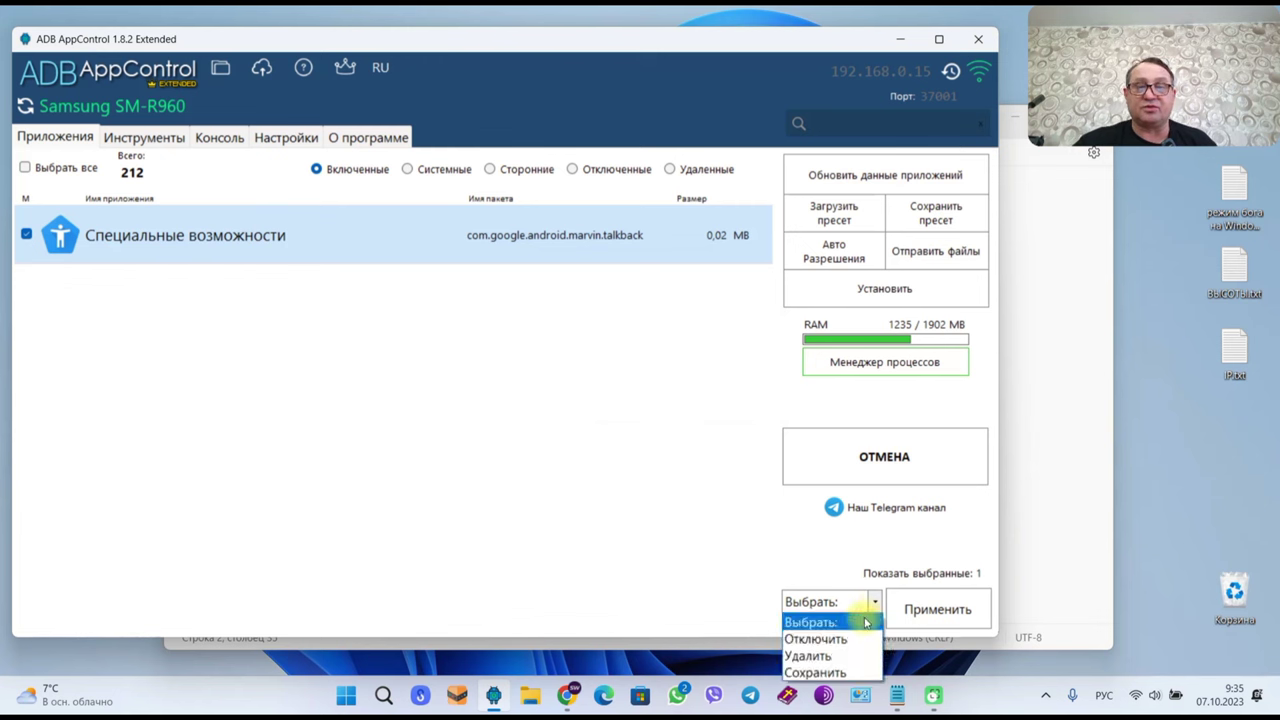
left_click(845, 657)
left_click(912, 610)
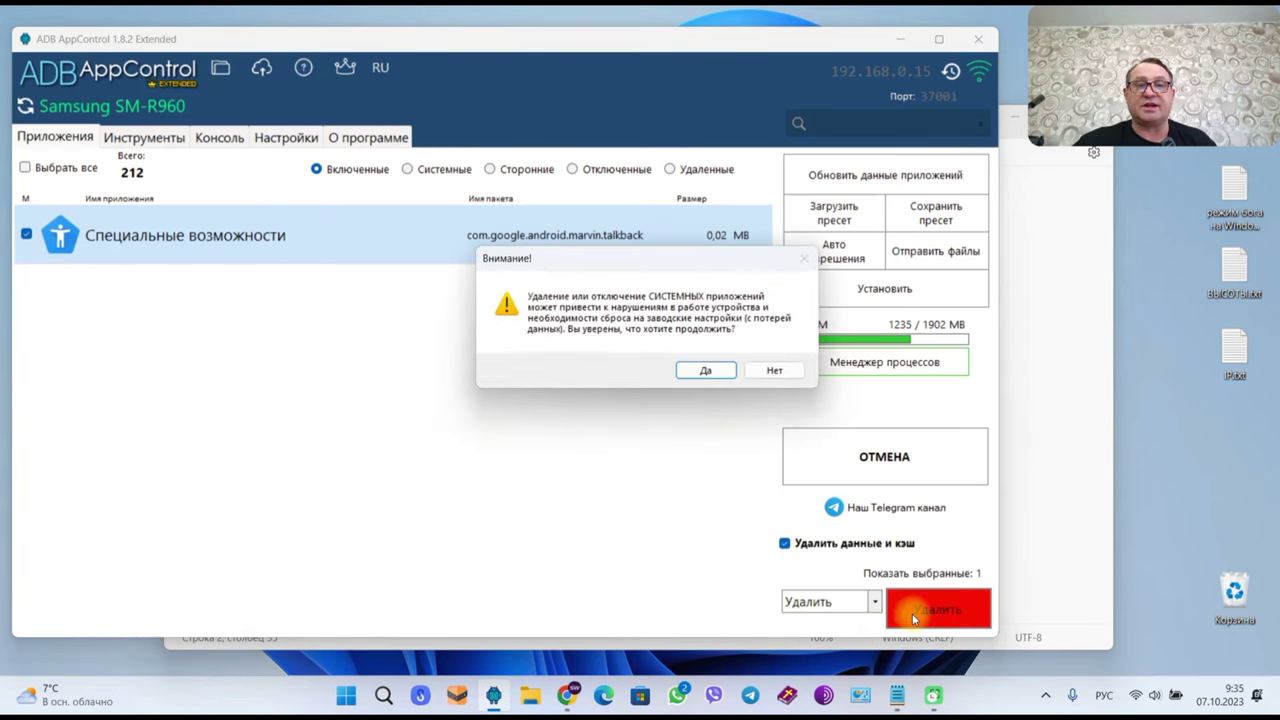
left_click(705, 370)
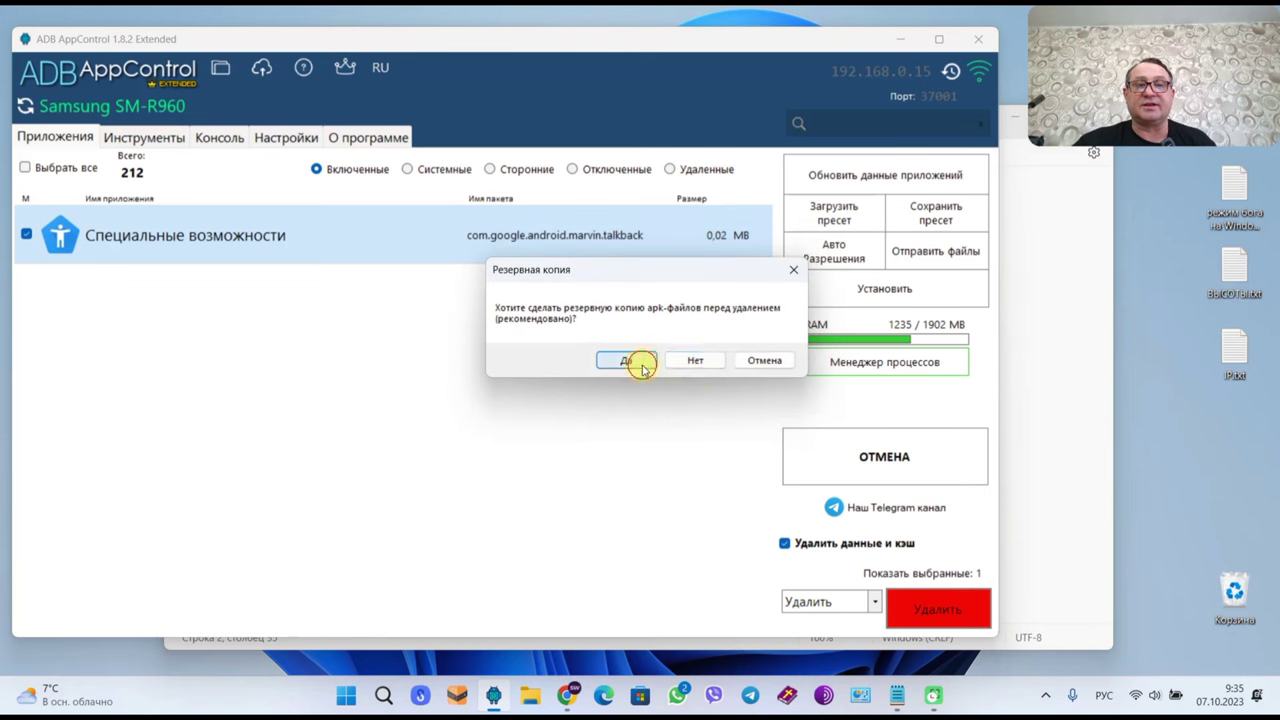
left_click(636, 364)
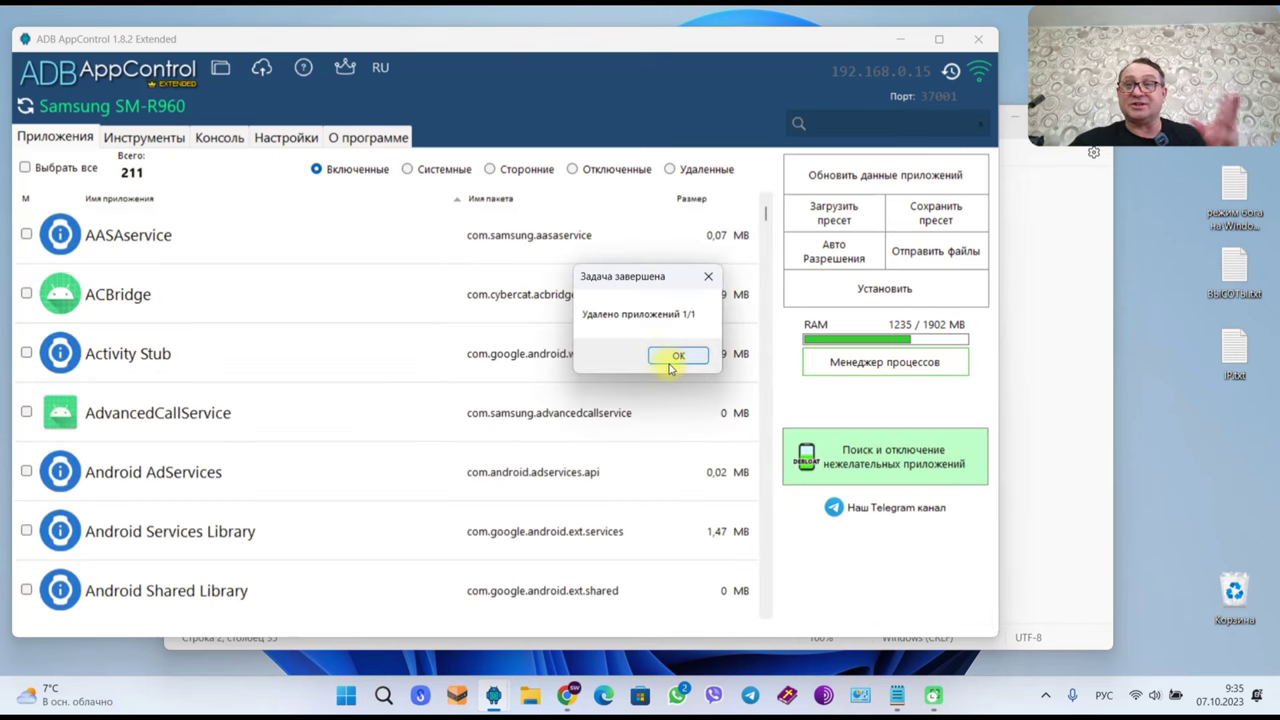
left_click(676, 357)
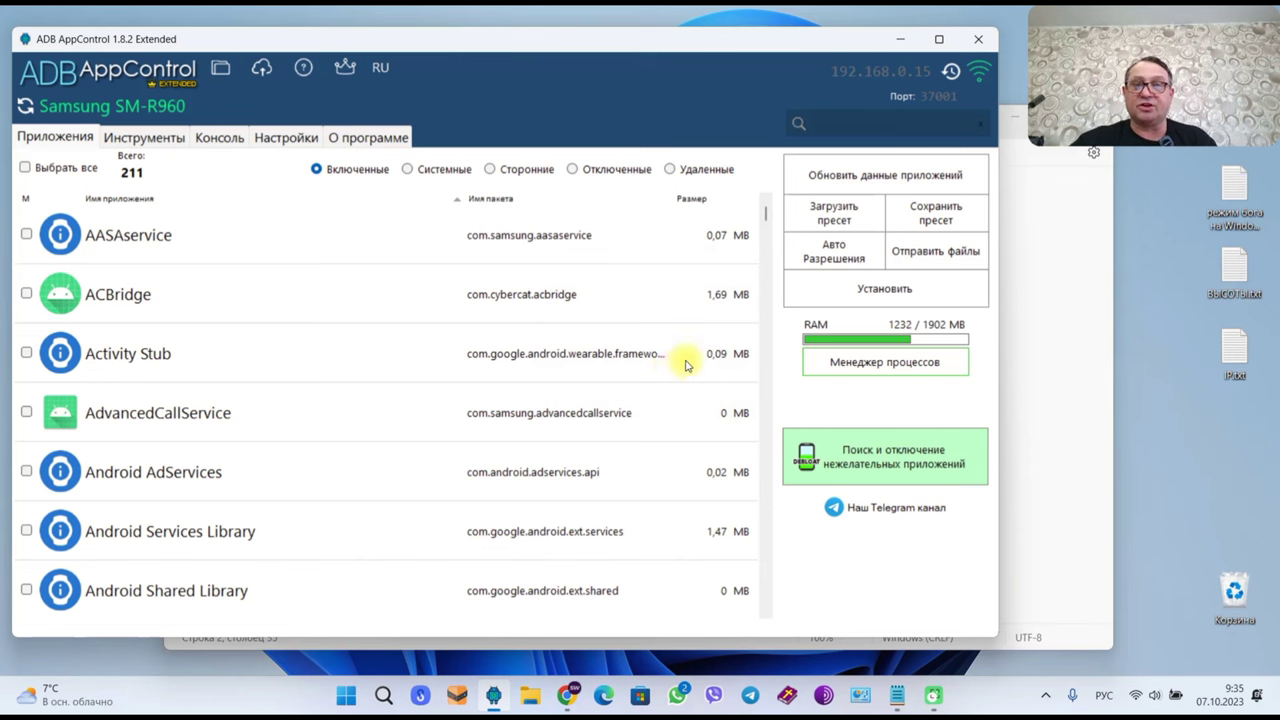
Load the Безопасный cleanup level in the Мастер Отключения wizard, agreeing to the privacy terms.
left_click(898, 468)
left_click(393, 396)
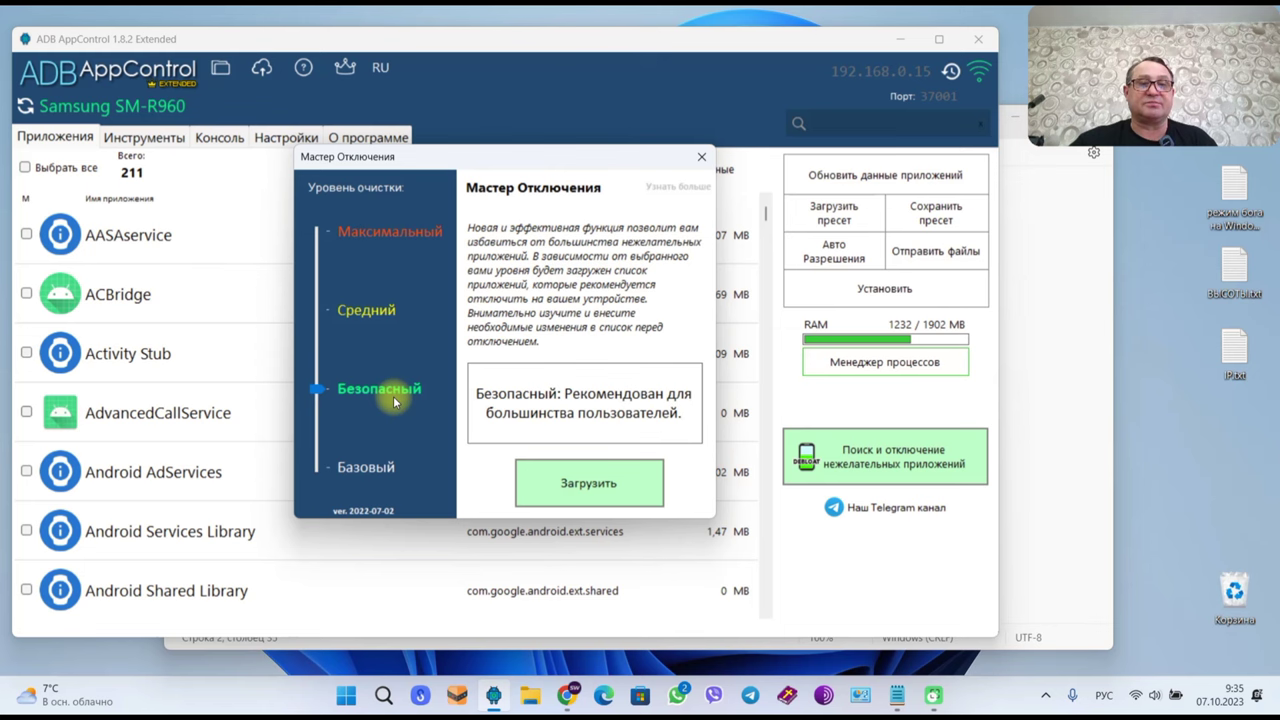
left_click(619, 483)
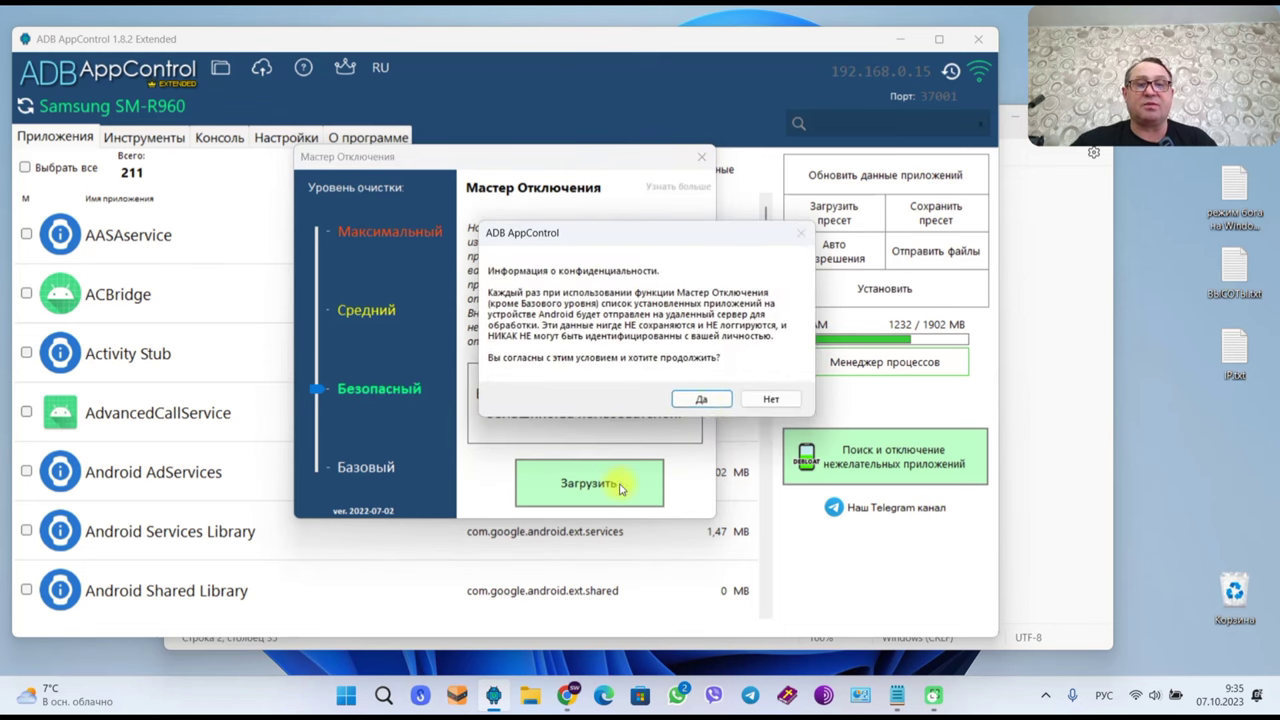
left_click(708, 398)
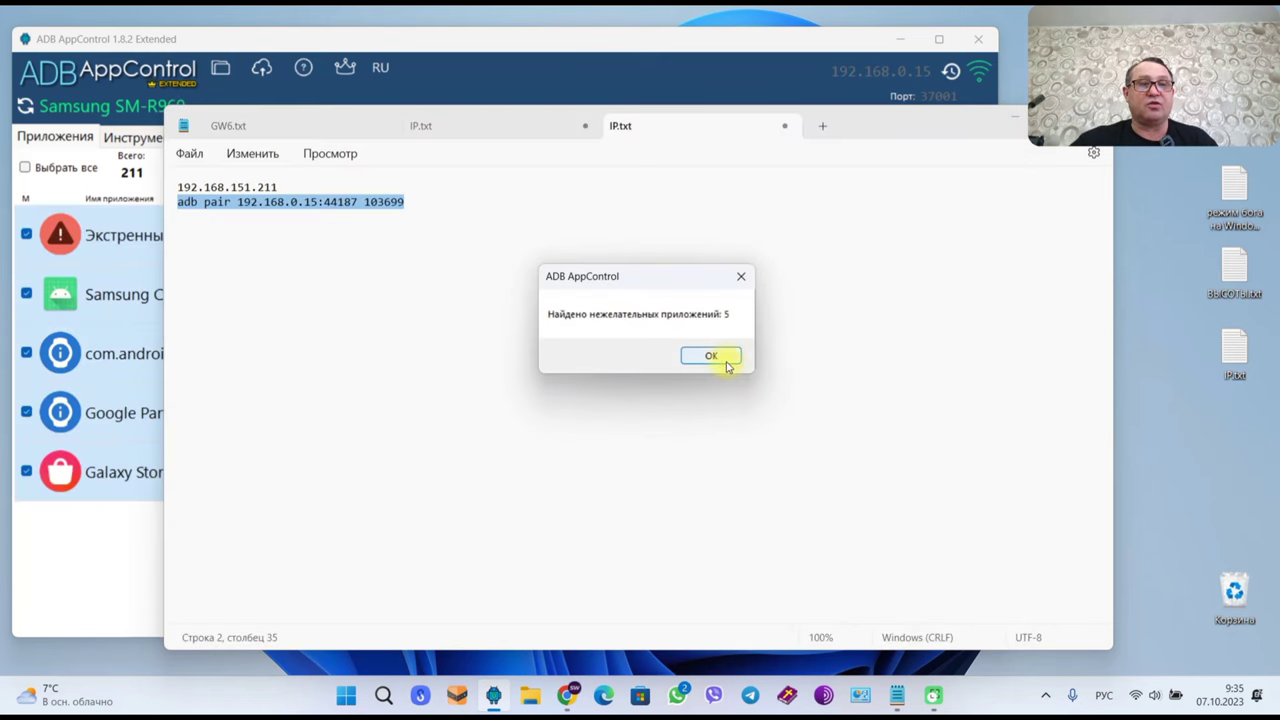
left_click(711, 356)
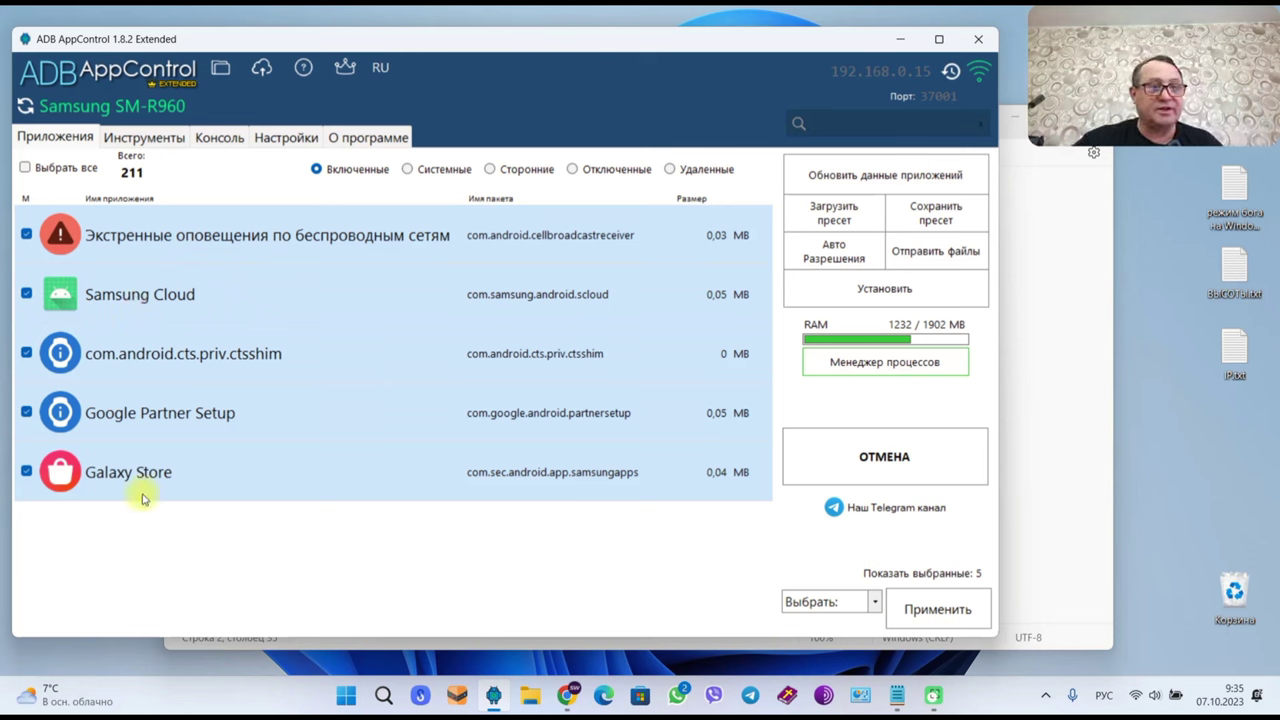
Clear all marks except Экстренные оповещения по беспроводным сетям and delete that application, backing up its APK file before removal.
left_click(25, 167)
left_click(28, 235)
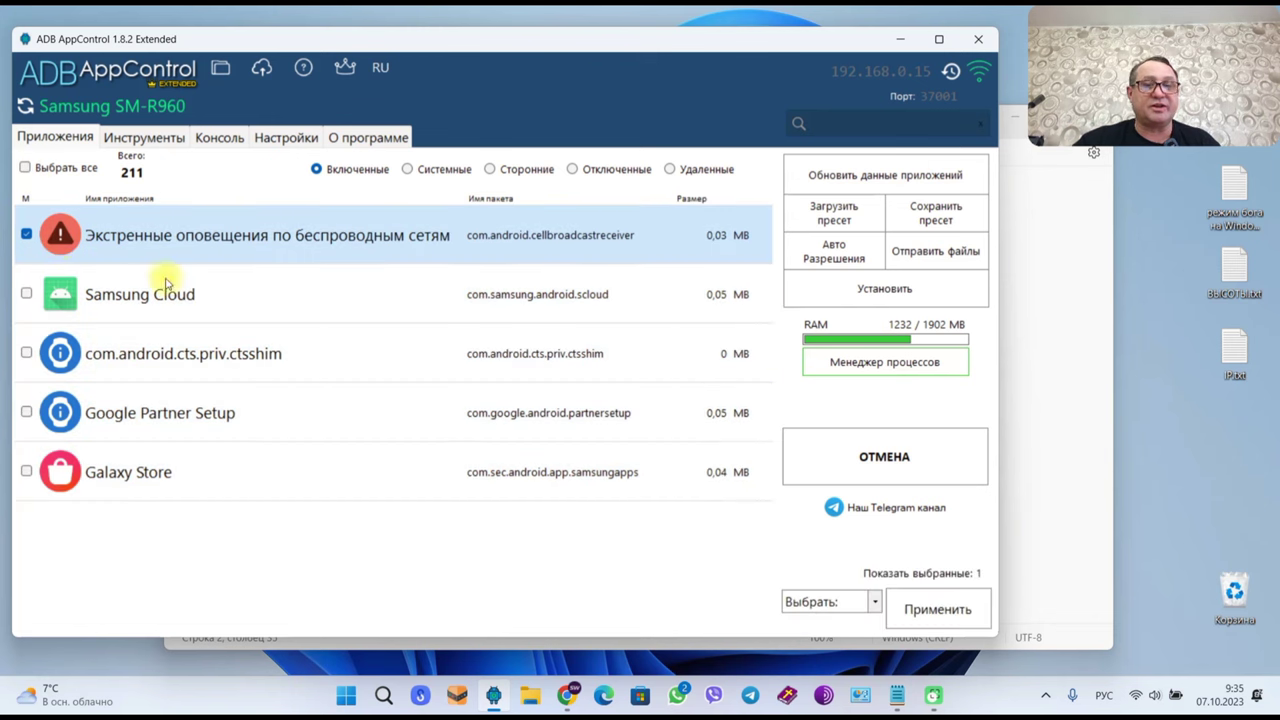
left_click(875, 604)
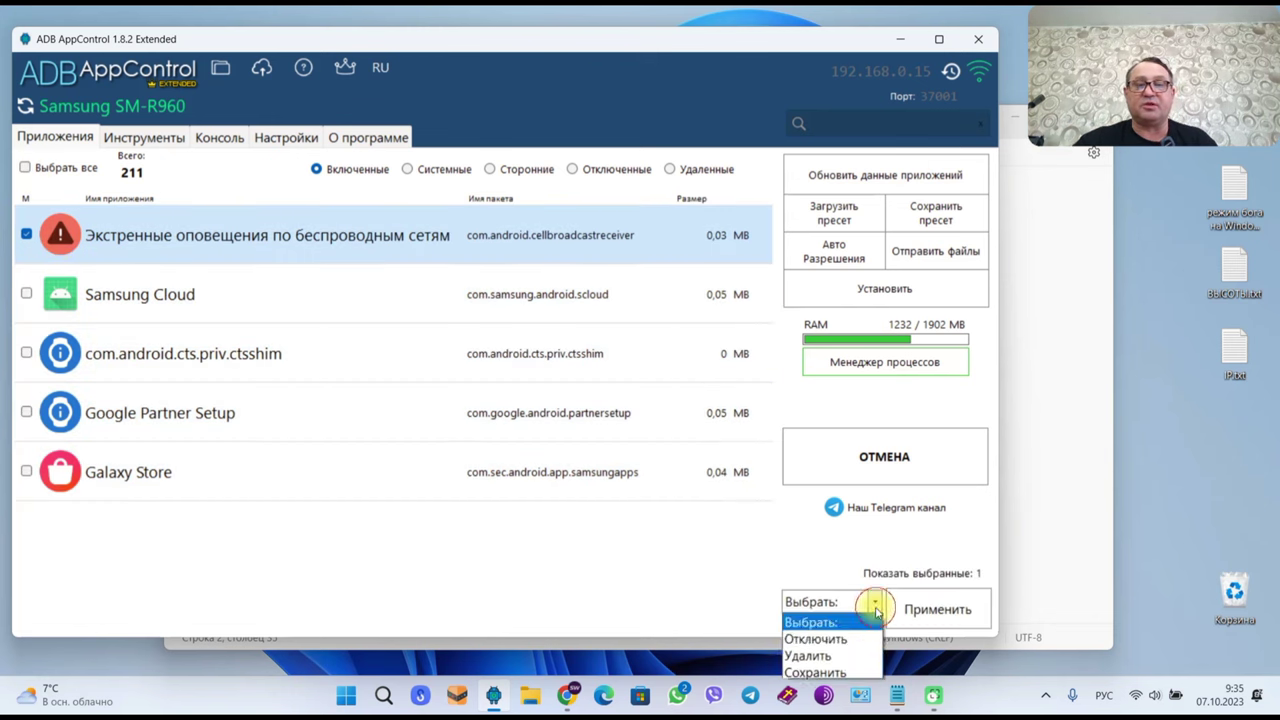
left_click(812, 656)
left_click(913, 622)
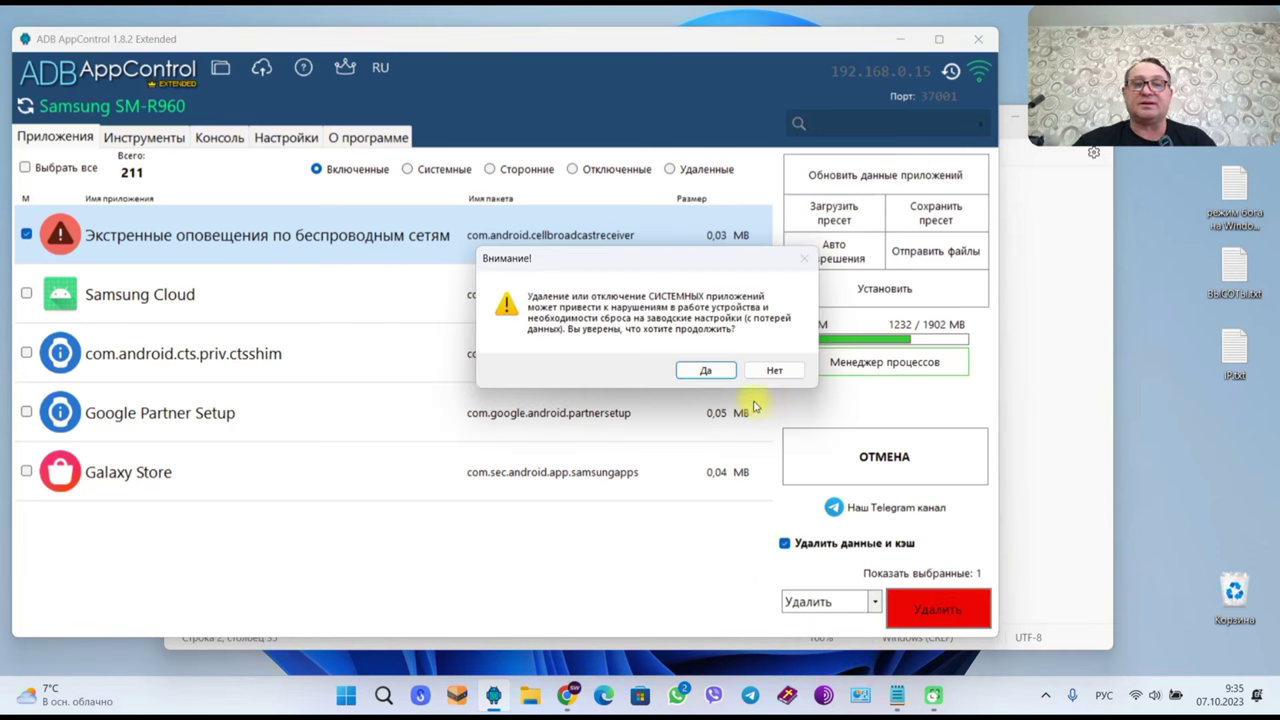
left_click(706, 371)
left_click(640, 362)
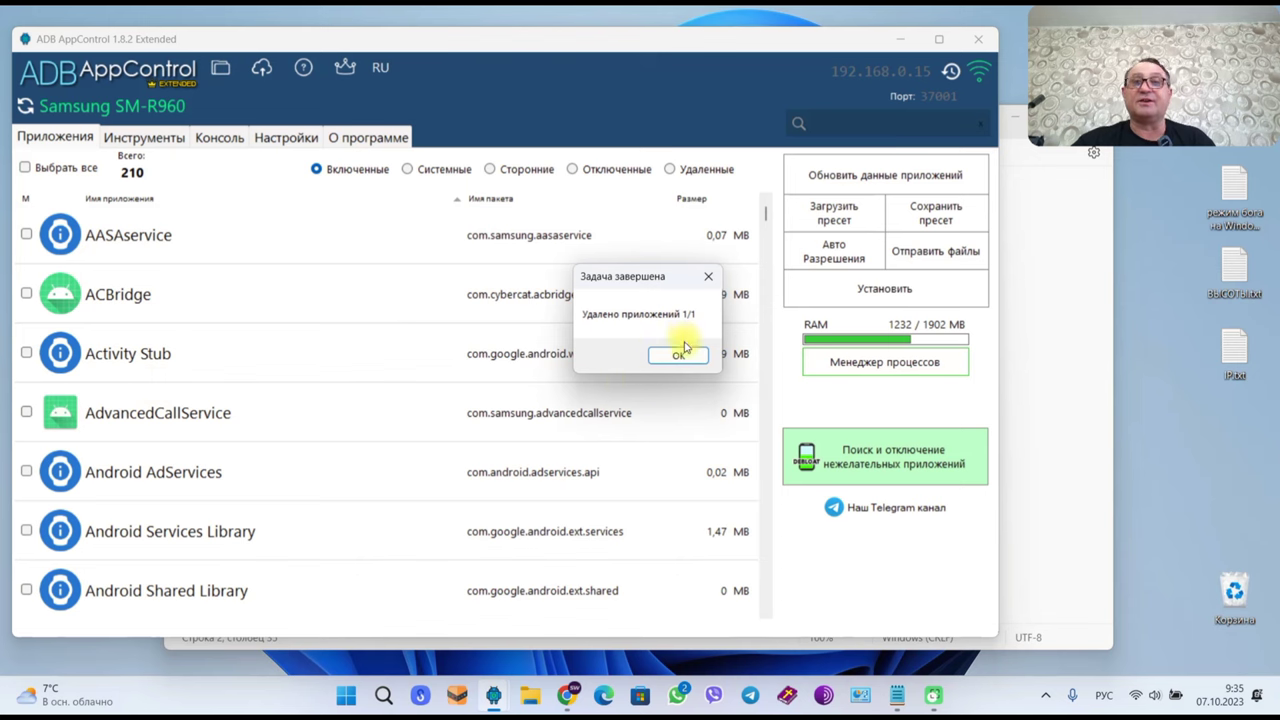
left_click(681, 356)
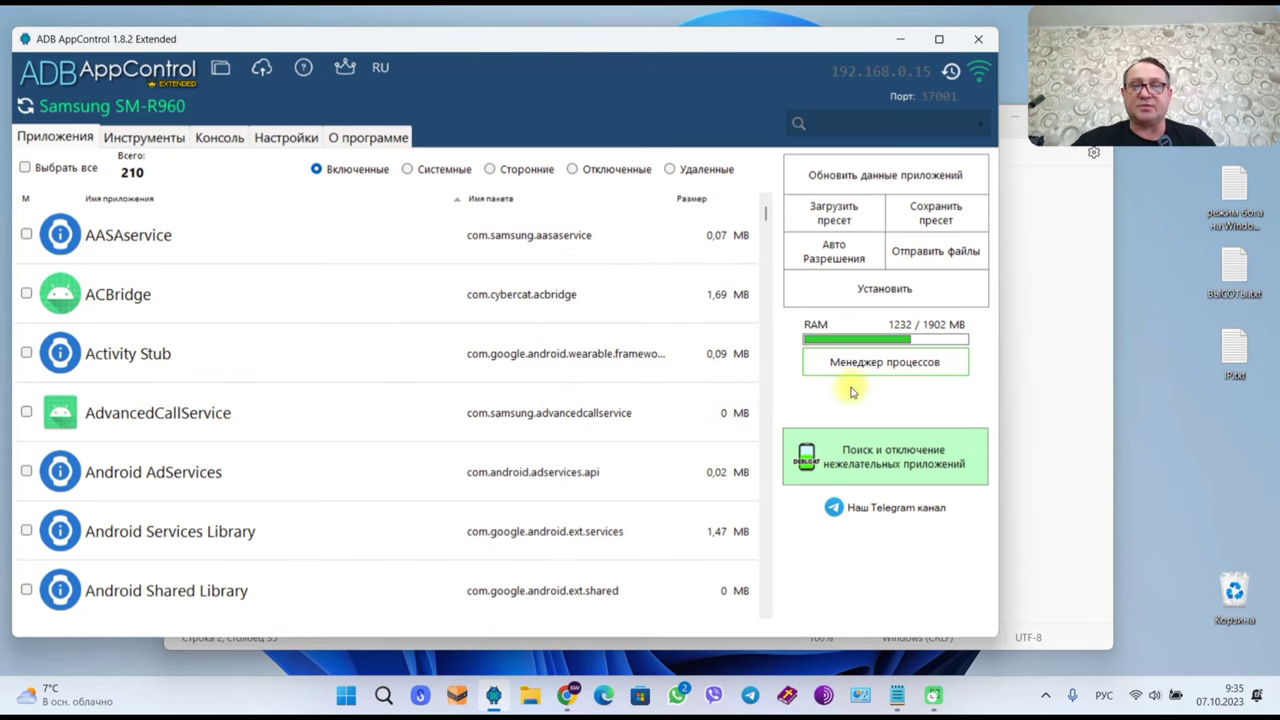
Load the Средний cleanup level in the Мастер Отключения wizard to list further unwanted applications.
left_click(862, 467)
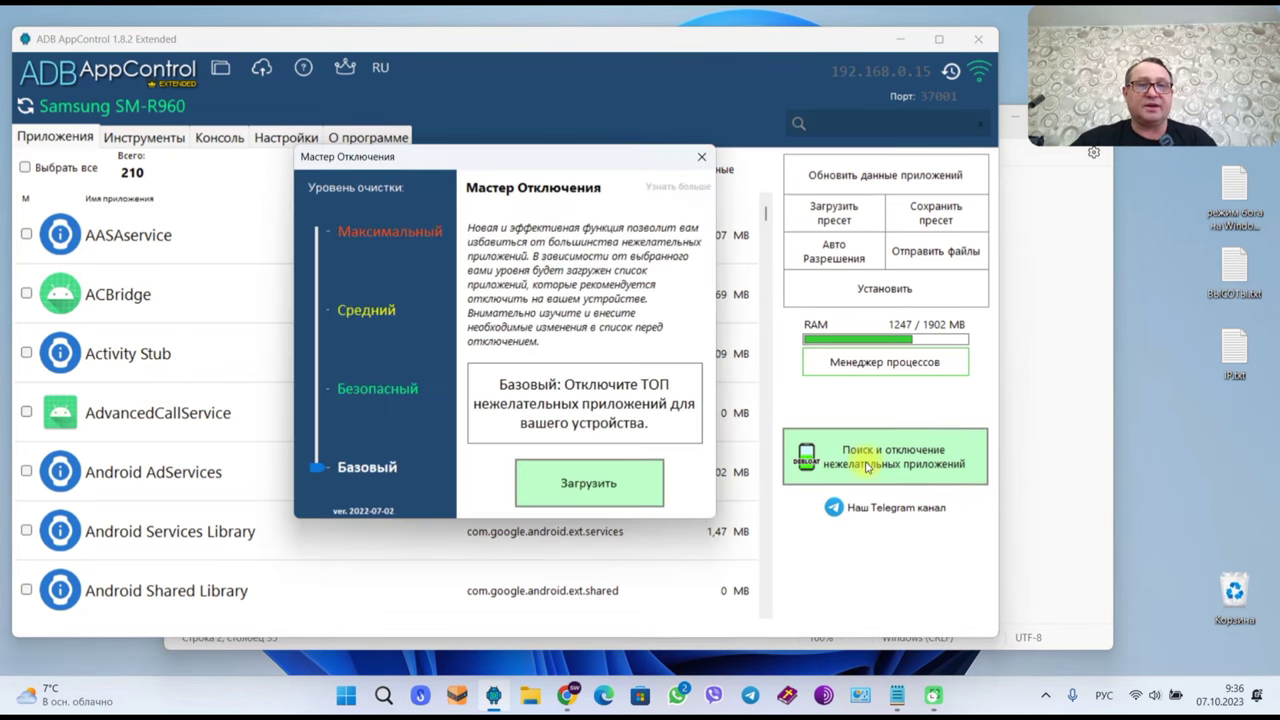
left_click(348, 306)
left_click(588, 483)
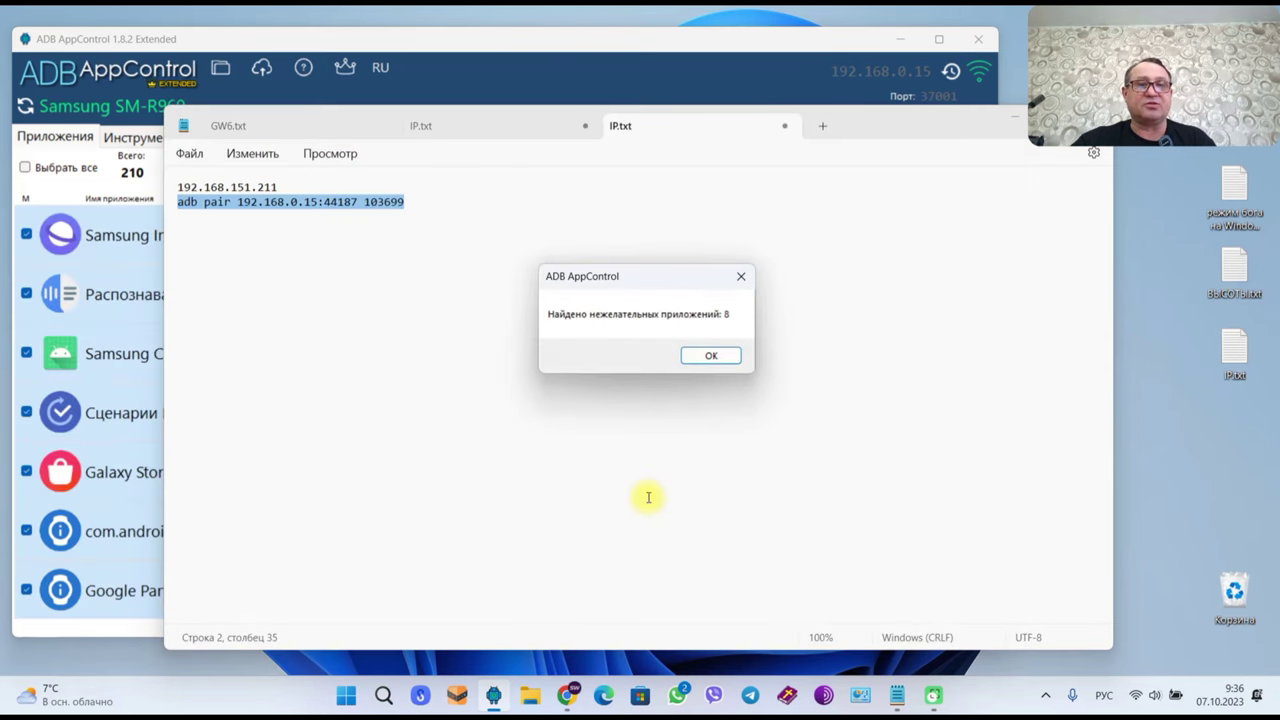
left_click(716, 357)
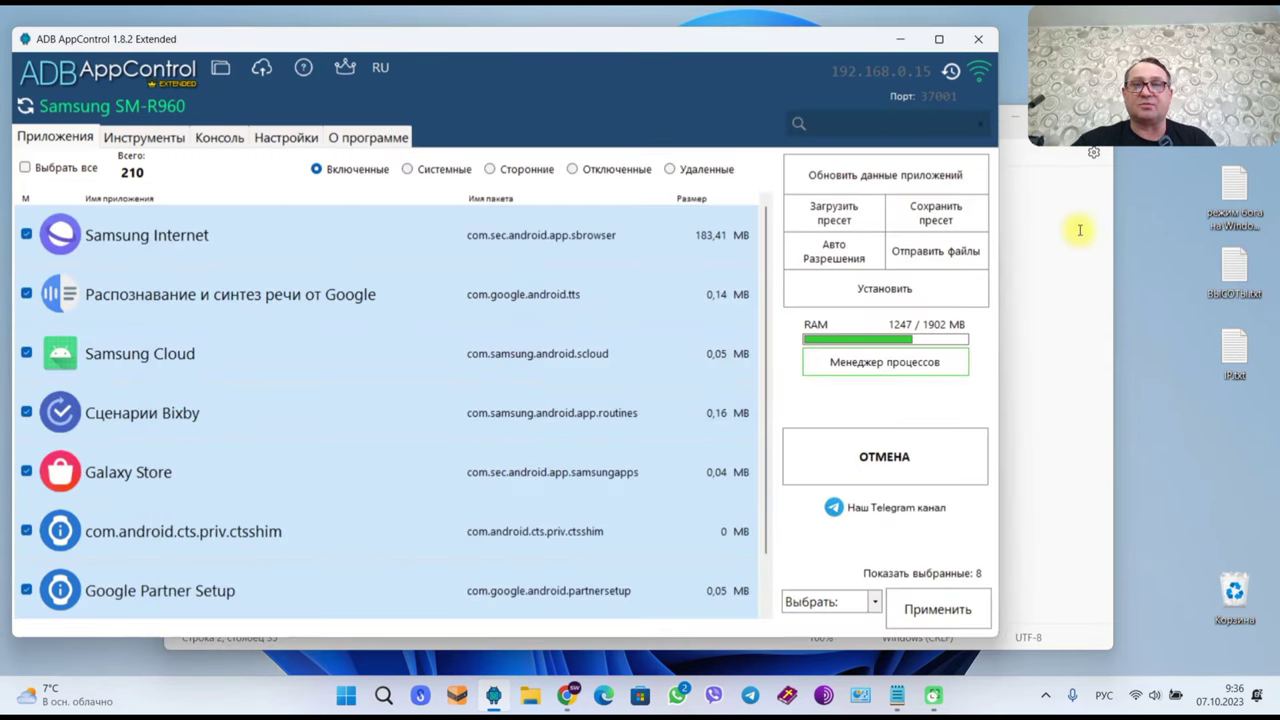
Bring the Notepad window with IP.txt forward and close it.
left_click(1060, 205)
left_click_drag(952, 127, 799, 185)
left_click(962, 166)
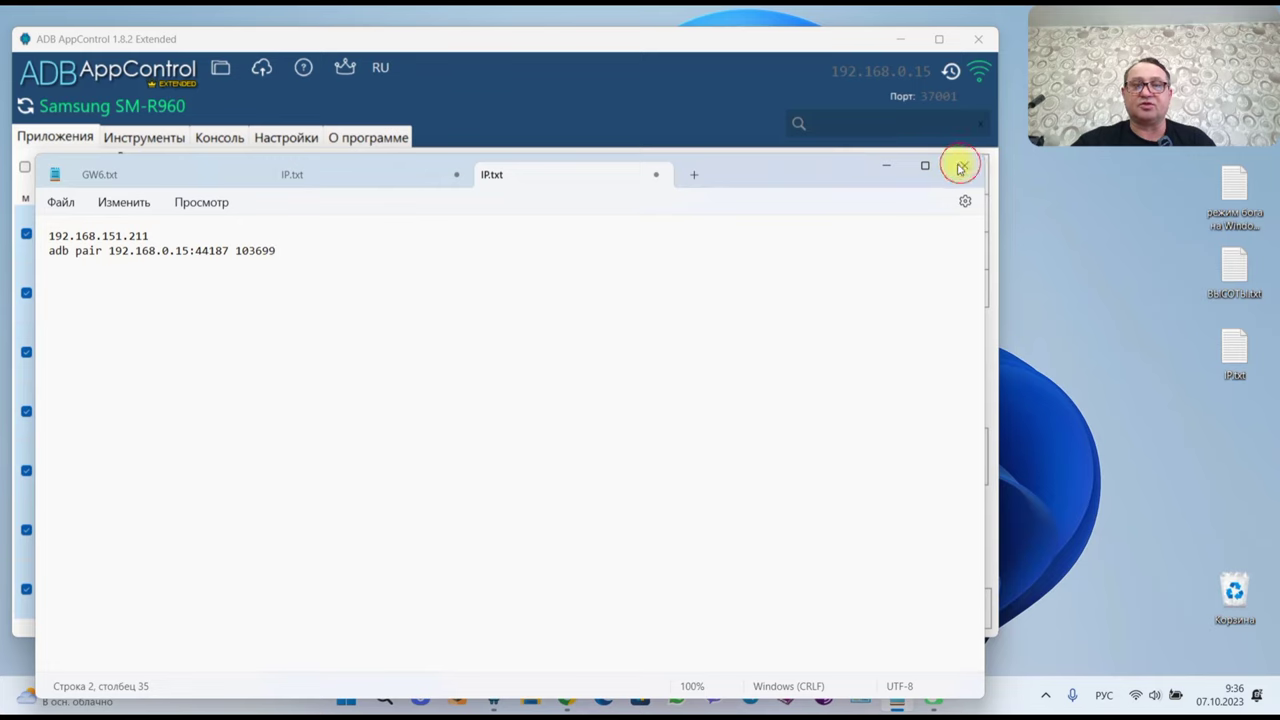
left_click(403, 480)
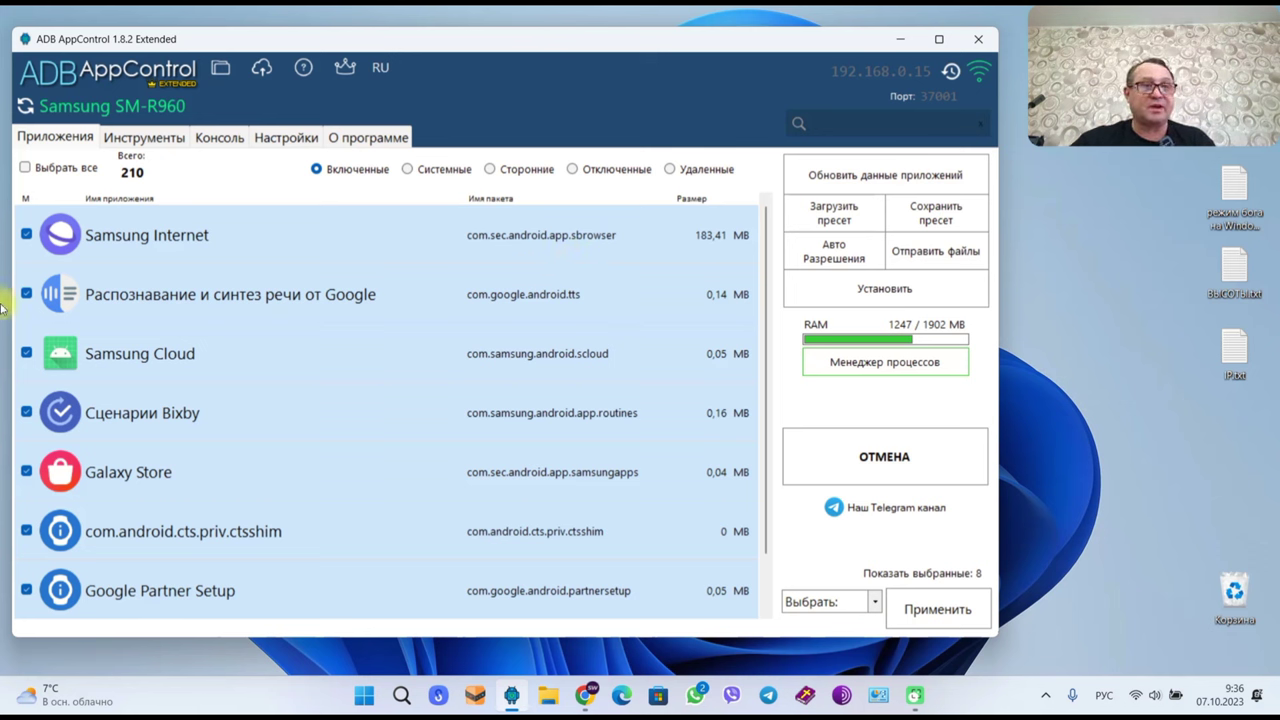
Try marking only Сценарии Bixby in the medium-level list, unmark it and cancel the cleanup selection.
left_click(25, 170)
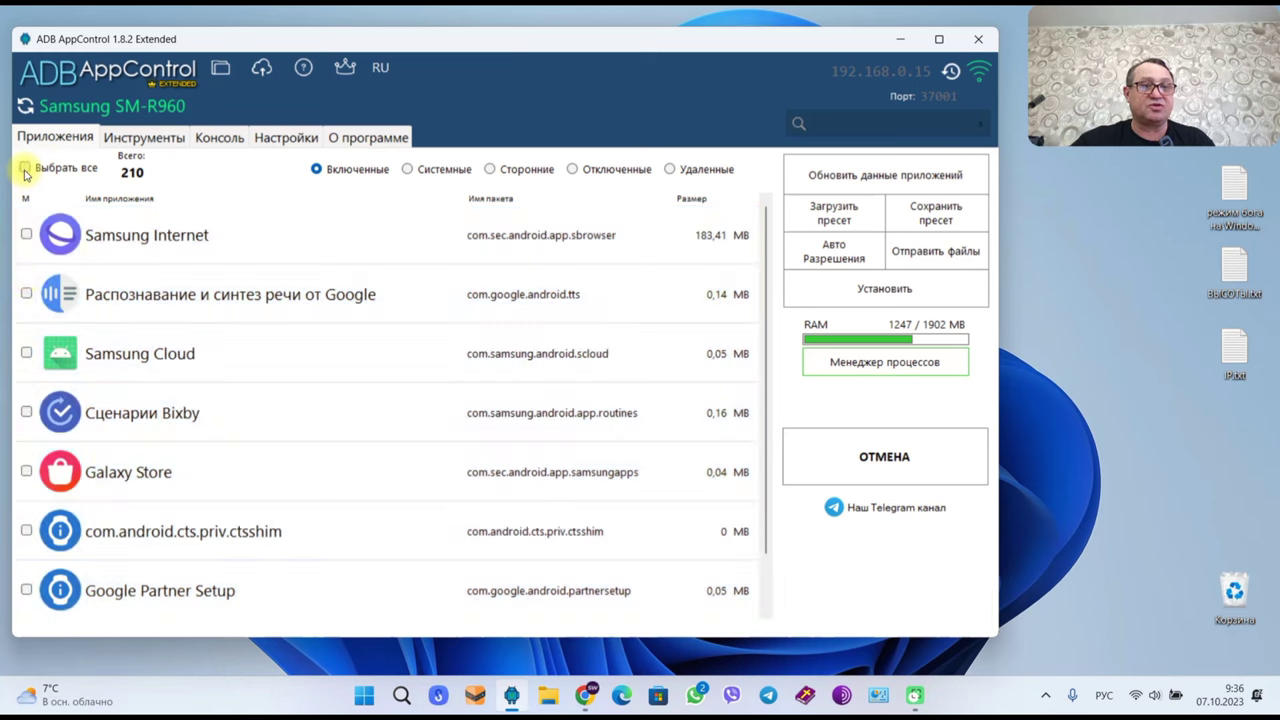
left_click(26, 411)
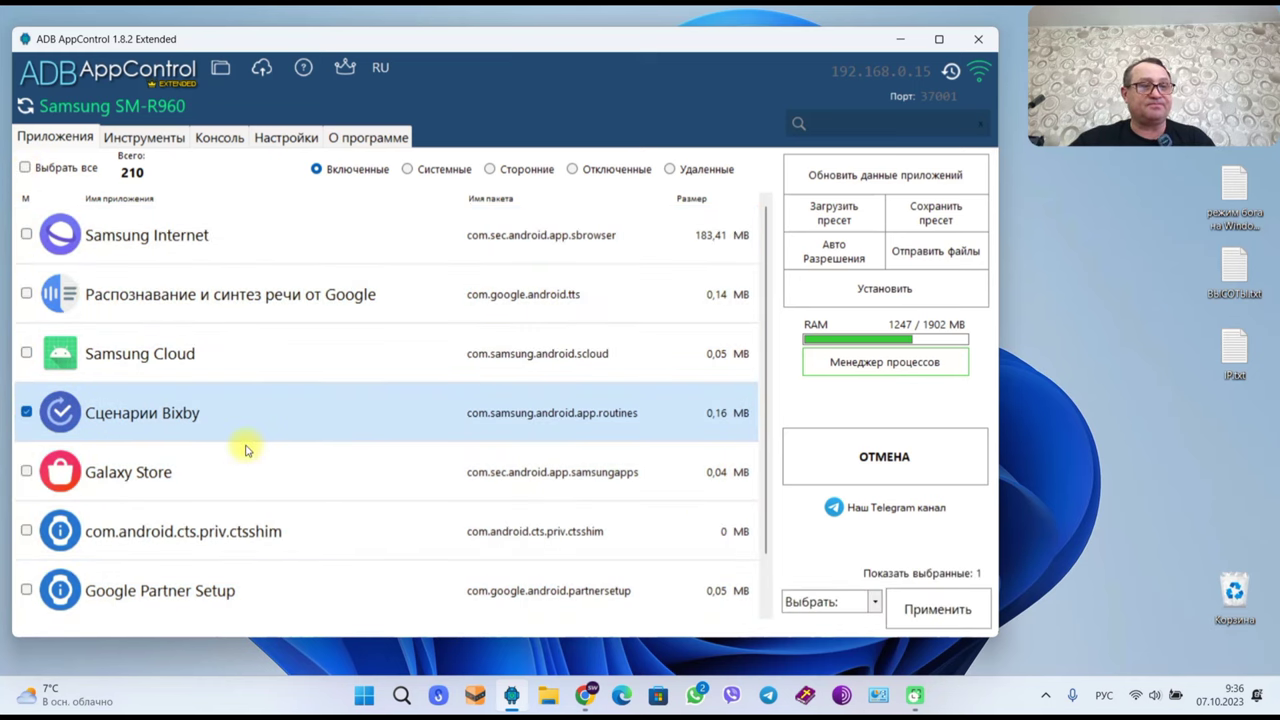
scroll(248, 450, "down", 2)
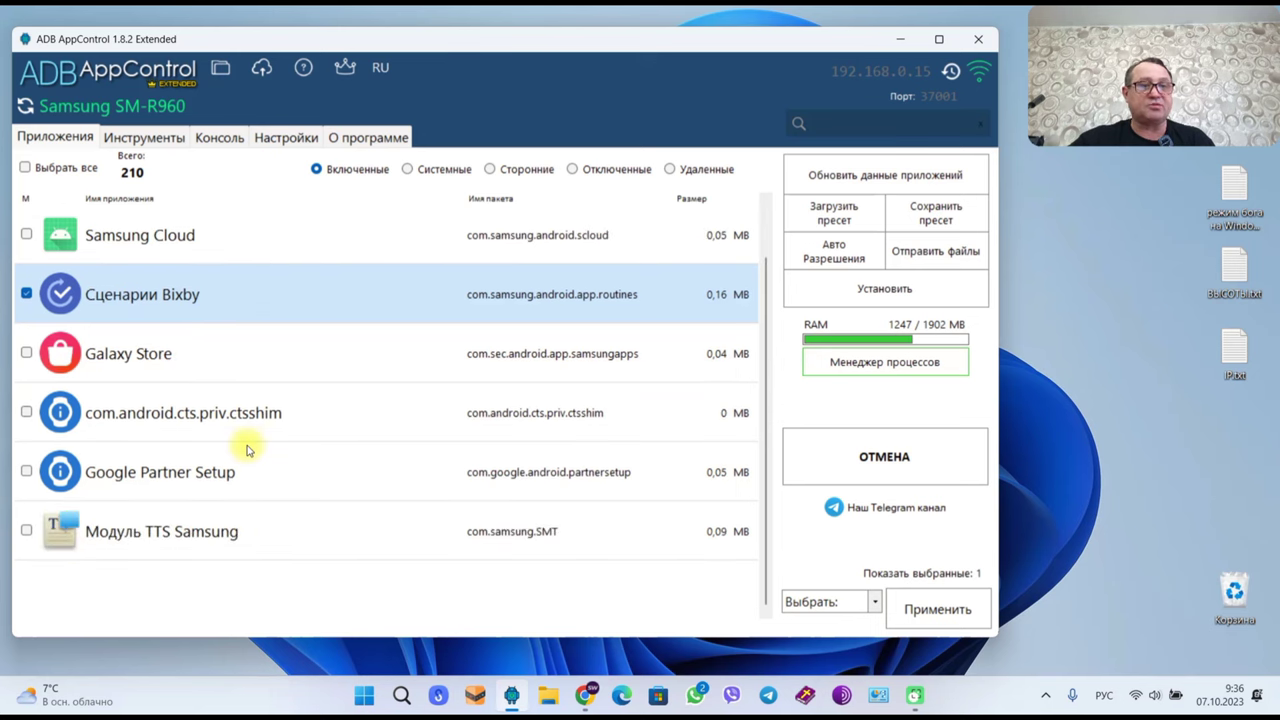
scroll(235, 478, "up", 2)
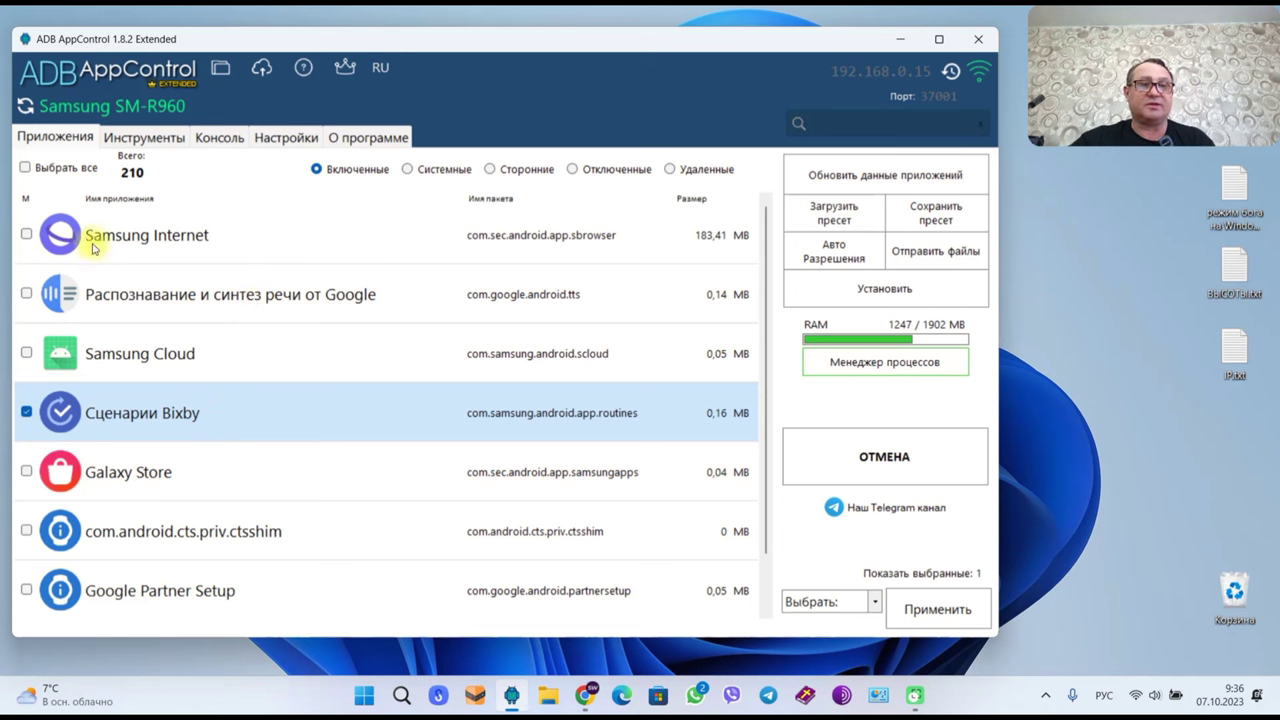
left_click(178, 418)
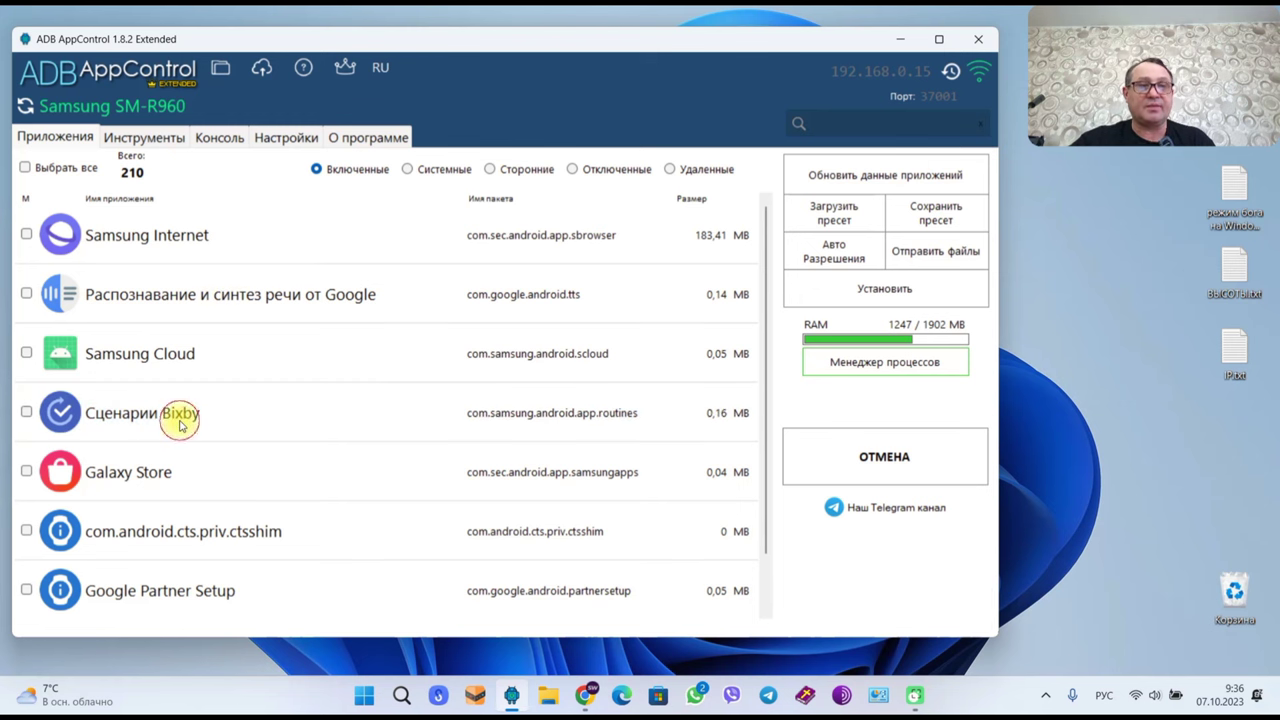
left_click(889, 470)
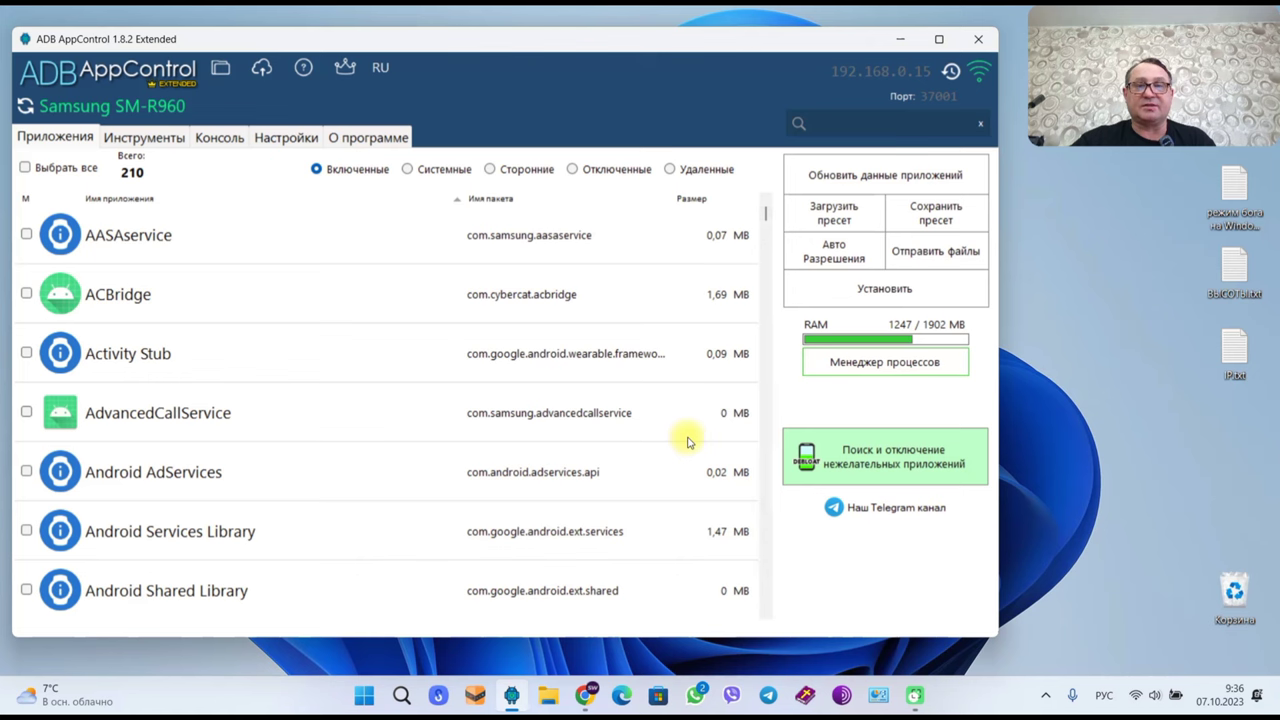
Load the Максимальный cleanup level, examine its suggested applications and cancel without removing any.
left_click(852, 452)
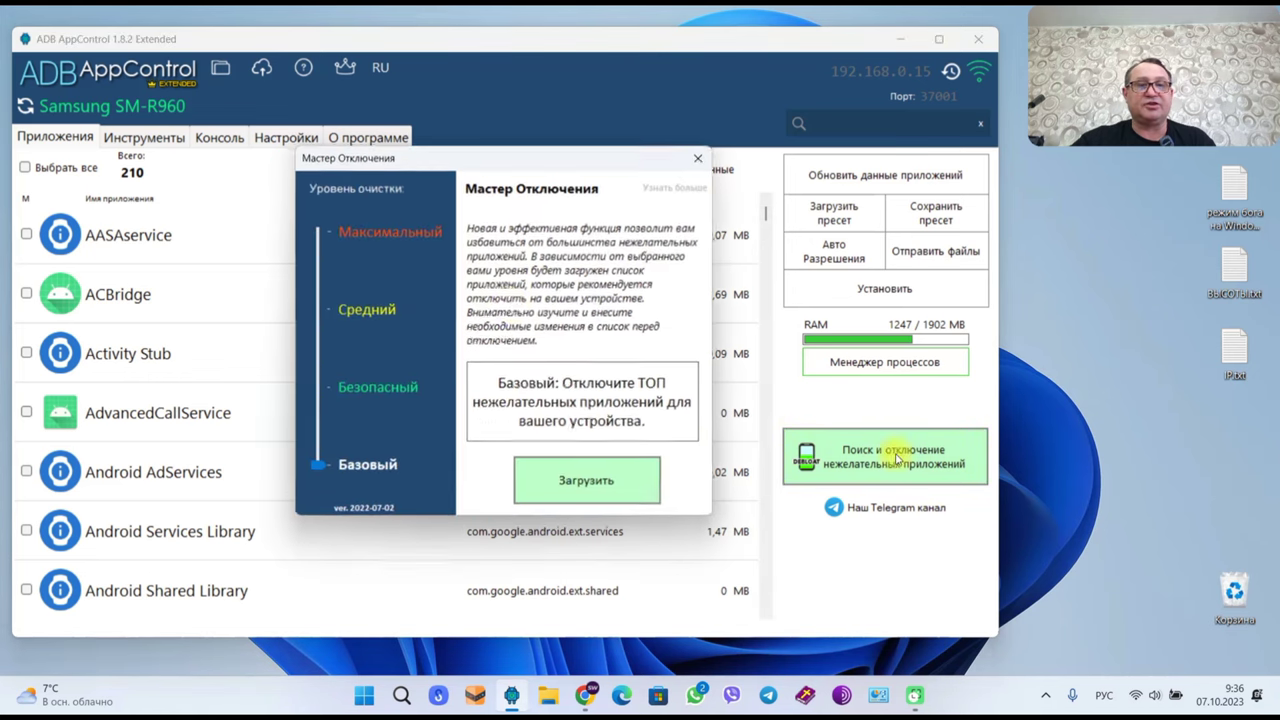
left_click(383, 235)
left_click(603, 505)
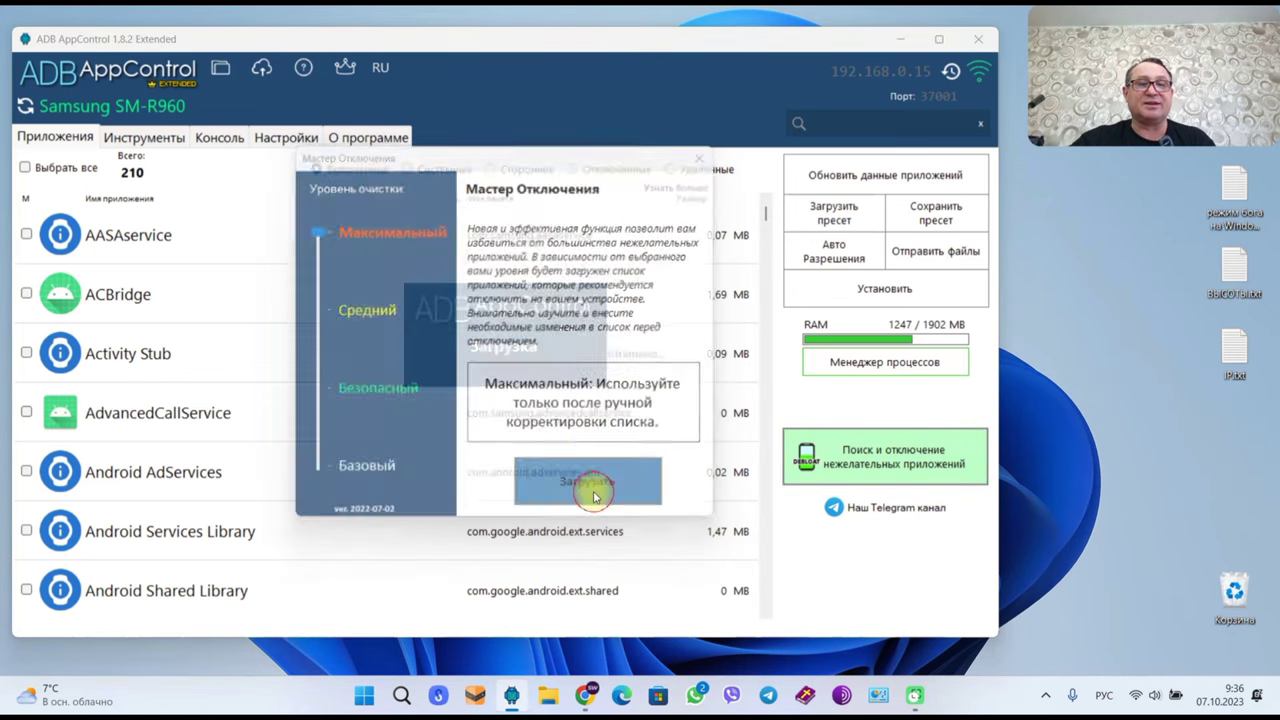
left_click(714, 356)
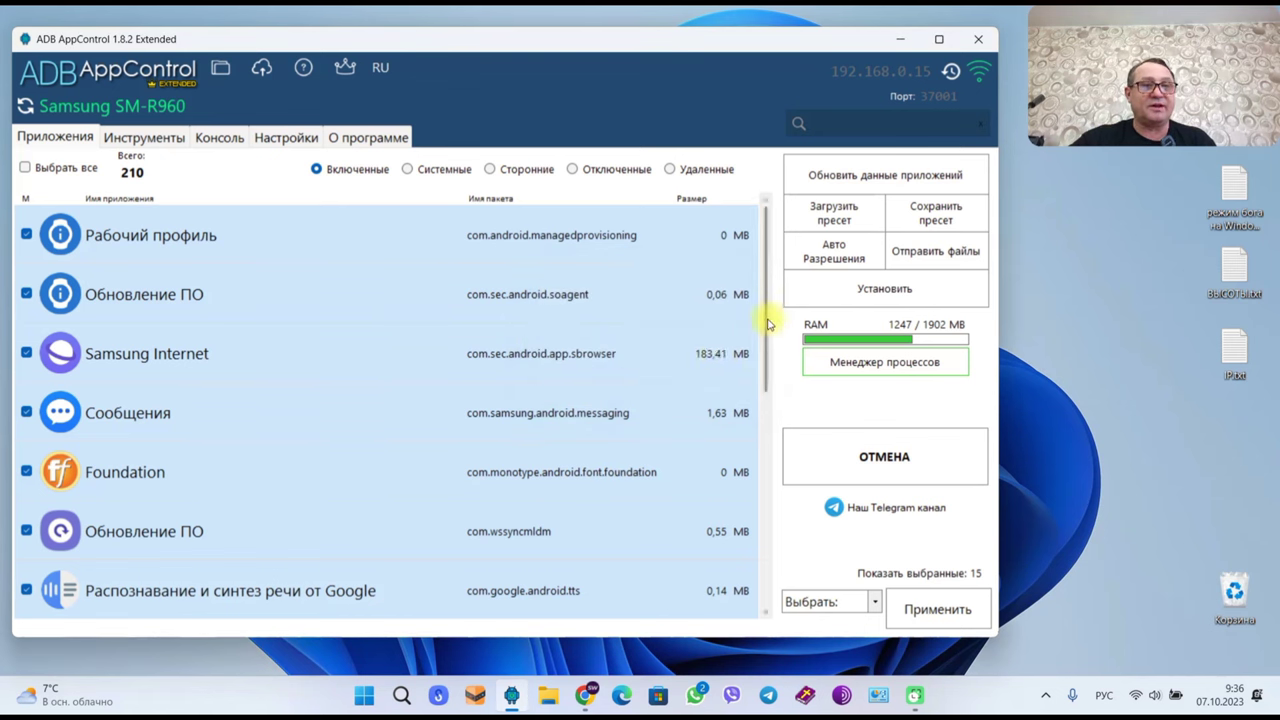
left_click_drag(765, 320, 766, 289)
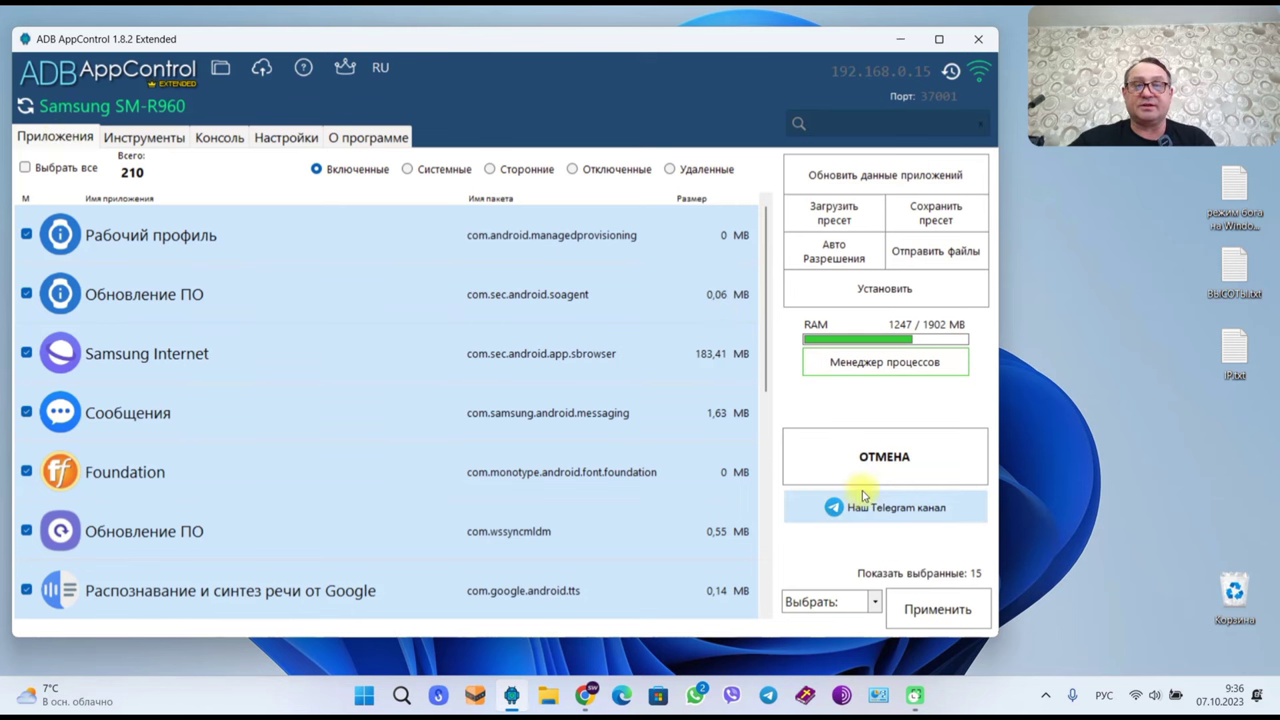
left_click(884, 455)
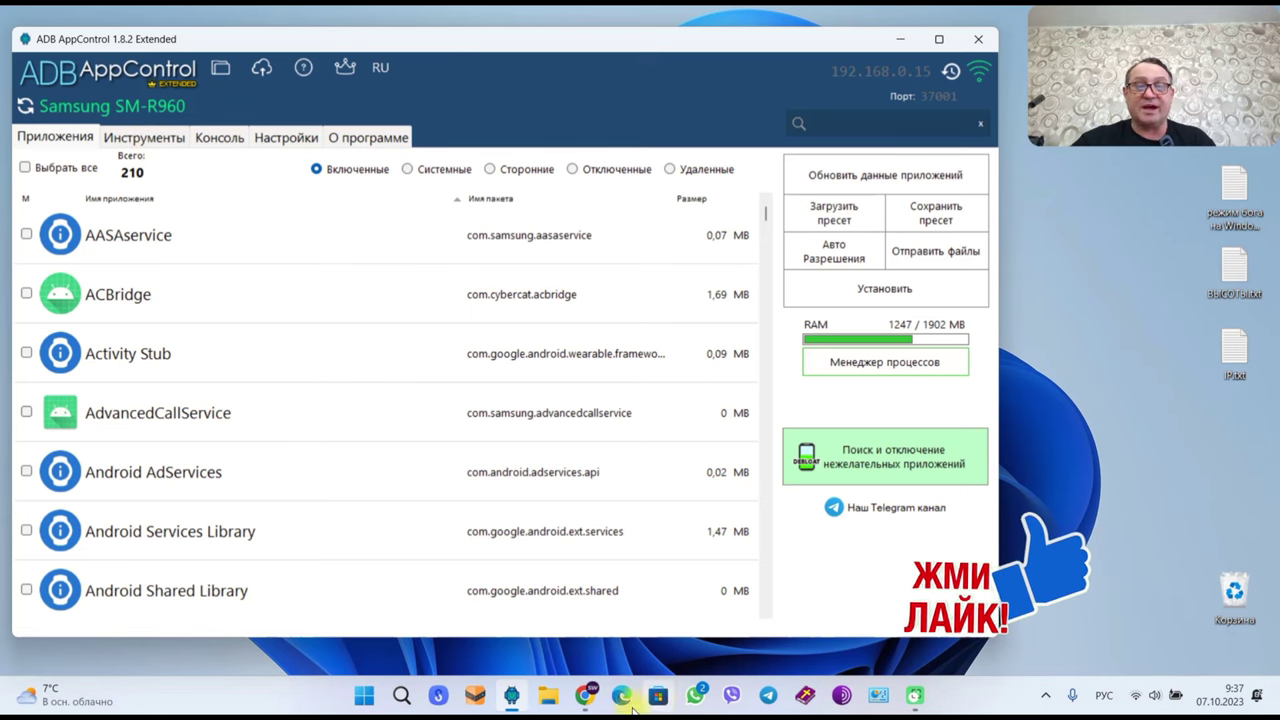
Switch to Google Chrome and view the SW channel page on YouTube.
left_click(586, 697)
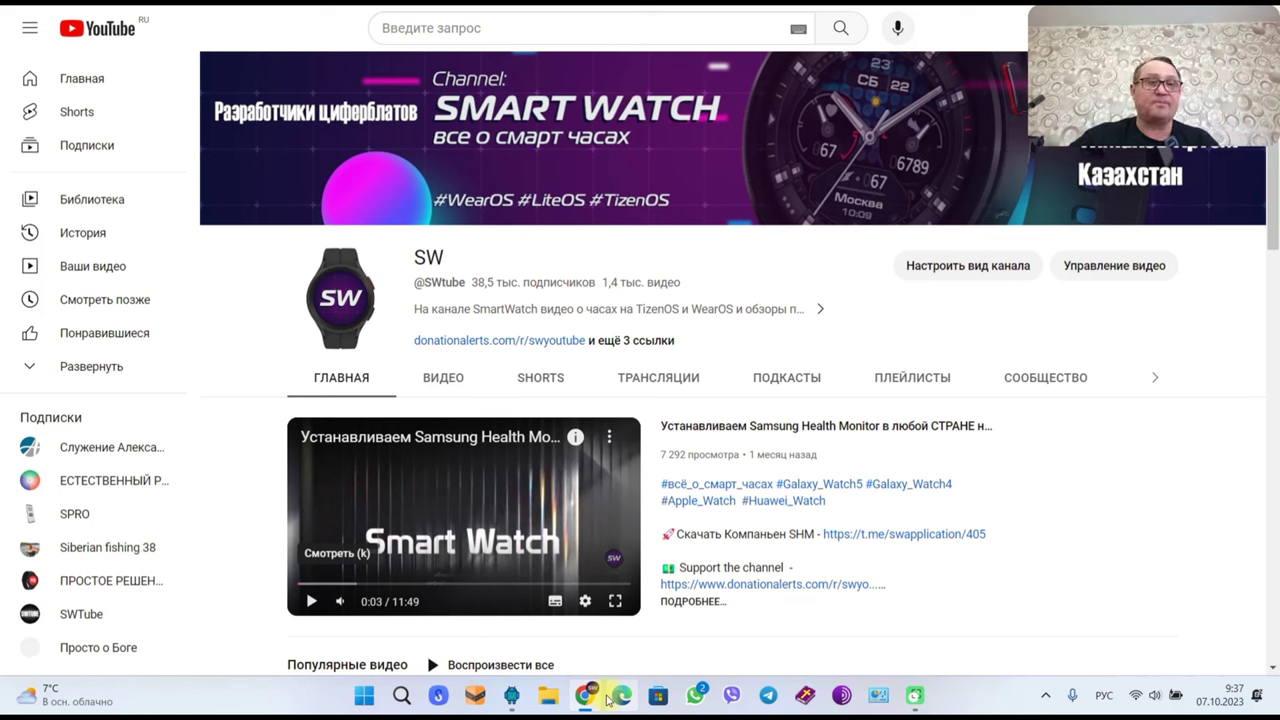
mouse_move(590, 700)
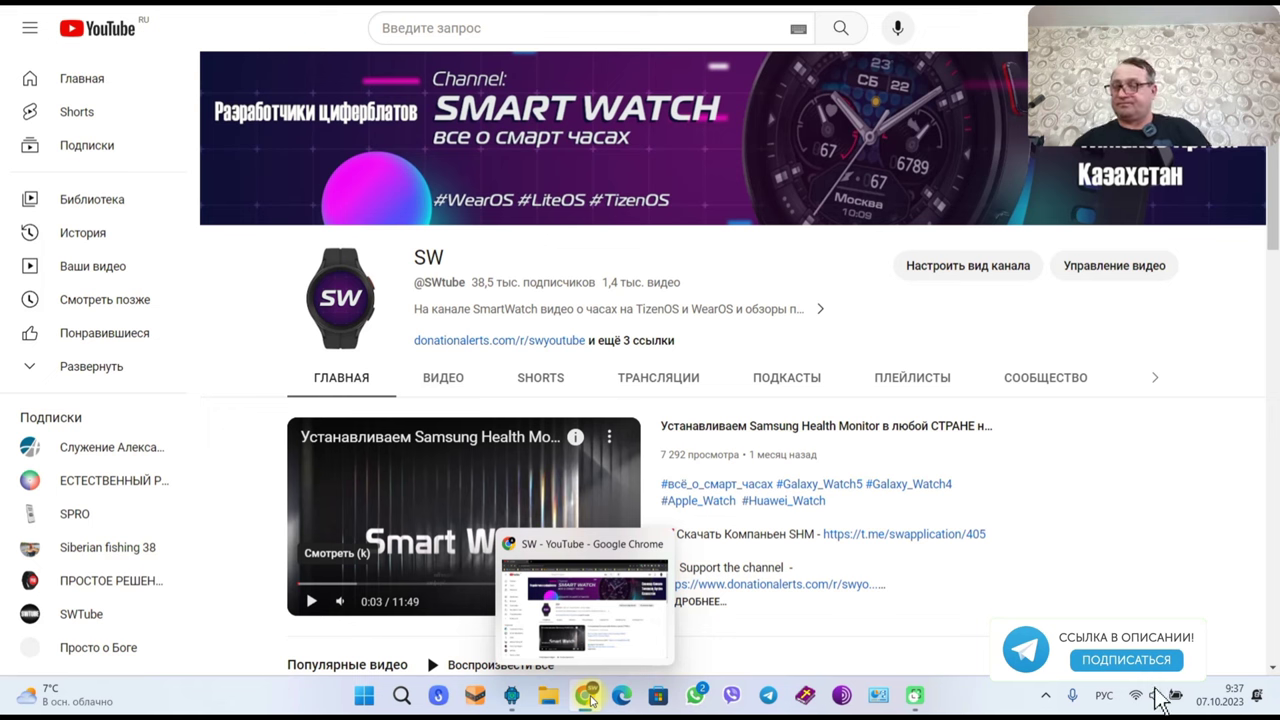